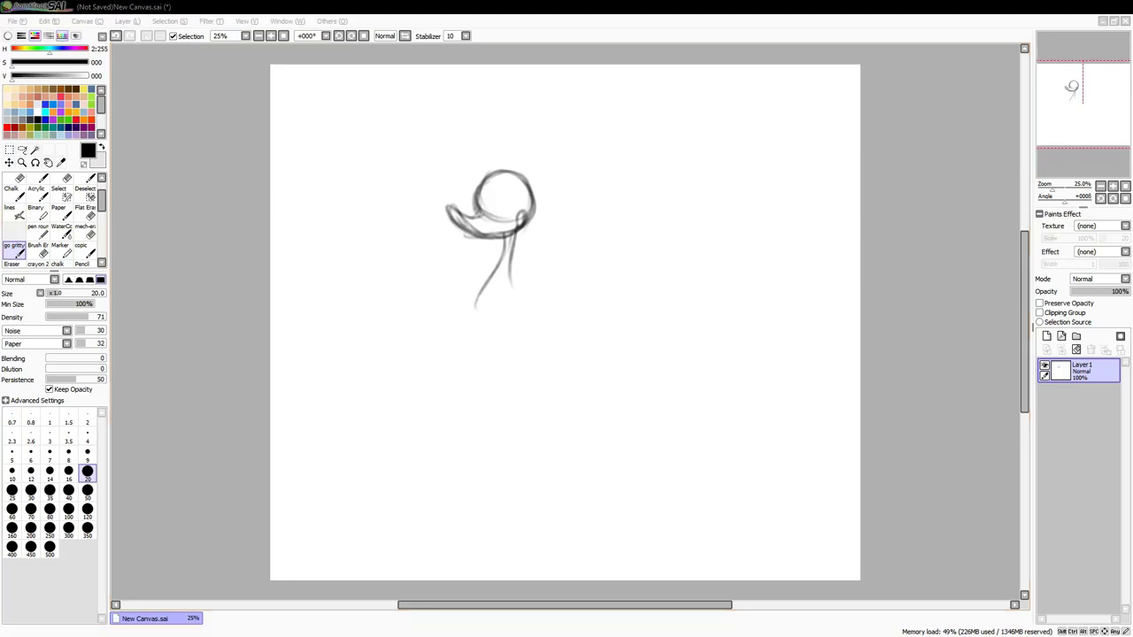
# Sketch the long-necked creature's rounded lower body and its bent left leg and foot below the head
pyautogui.moveTo(507, 256)
pyautogui.mouseDown()
pyautogui.moveTo(516, 294)
pyautogui.moveTo(506, 318)
pyautogui.moveTo(432, 315)
pyautogui.mouseUp()
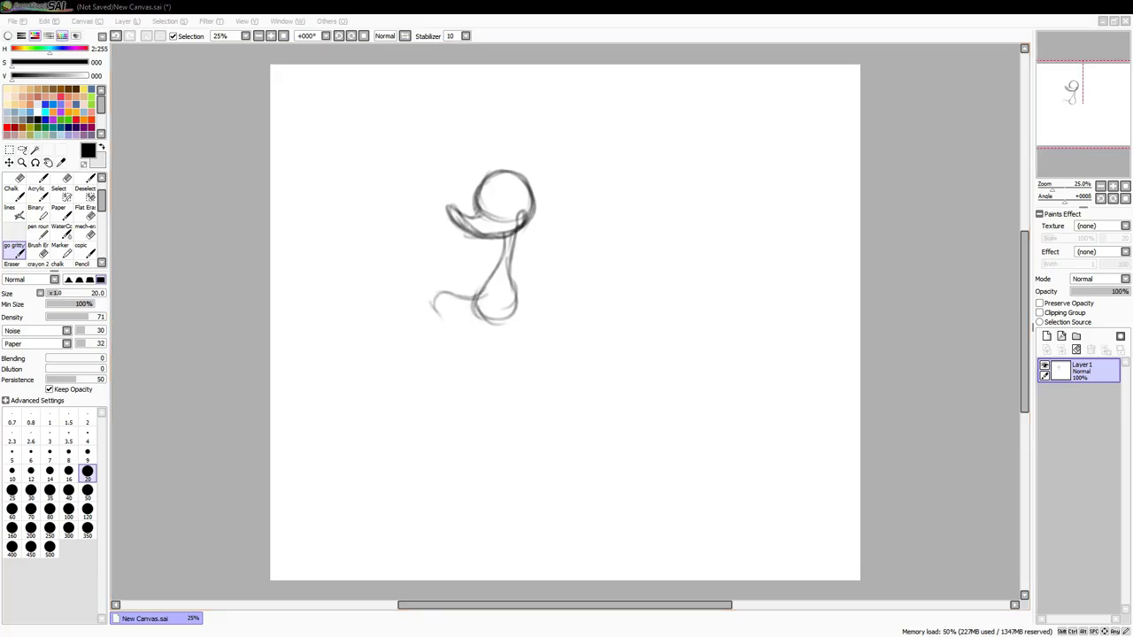
pyautogui.moveTo(487, 287); pyautogui.dragTo(482, 318)
pyautogui.moveTo(509, 255)
pyautogui.mouseDown()
pyautogui.moveTo(423, 343)
pyautogui.moveTo(447, 347)
pyautogui.mouseUp()
pyautogui.hotkey('ctrl', 'z')
pyautogui.moveTo(515, 299)
pyautogui.mouseDown()
pyautogui.moveTo(543, 322)
pyautogui.moveTo(547, 307)
pyautogui.mouseUp()
pyautogui.moveTo(514, 234)
pyautogui.mouseDown()
pyautogui.moveTo(510, 294)
pyautogui.moveTo(468, 301)
pyautogui.mouseUp()
# Reinforce the first creature's upturned jaw and sketch its bent right leg
pyautogui.moveTo(451, 226); pyautogui.dragTo(496, 232)
pyautogui.moveTo(504, 170)
pyautogui.mouseDown()
pyautogui.moveTo(537, 216)
pyautogui.moveTo(517, 223)
pyautogui.moveTo(512, 244)
pyautogui.moveTo(512, 324)
pyautogui.mouseUp()
pyautogui.hotkey('ctrl', 'z')
pyautogui.moveTo(482, 321)
pyautogui.mouseDown()
pyautogui.moveTo(514, 317)
pyautogui.moveTo(509, 287)
pyautogui.moveTo(466, 330)
pyautogui.moveTo(523, 301)
pyautogui.moveTo(554, 329)
pyautogui.mouseUp()
pyautogui.moveTo(517, 313); pyautogui.dragTo(546, 322)
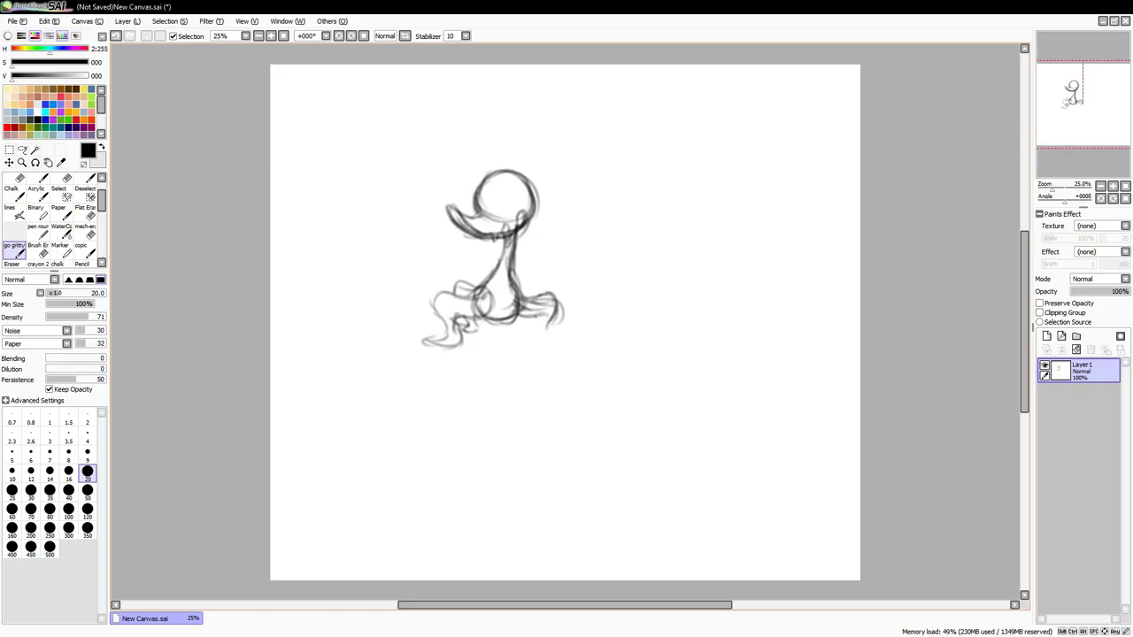
# Darken the first creature's neck where it joins the jaw, checking the drawing in a mirrored view
pyautogui.moveTo(503, 236); pyautogui.dragTo(511, 253)
pyautogui.press('h')
pyautogui.moveTo(619, 235); pyautogui.dragTo(607, 294)
pyautogui.press('h')
pyautogui.moveTo(505, 225); pyautogui.dragTo(501, 235)
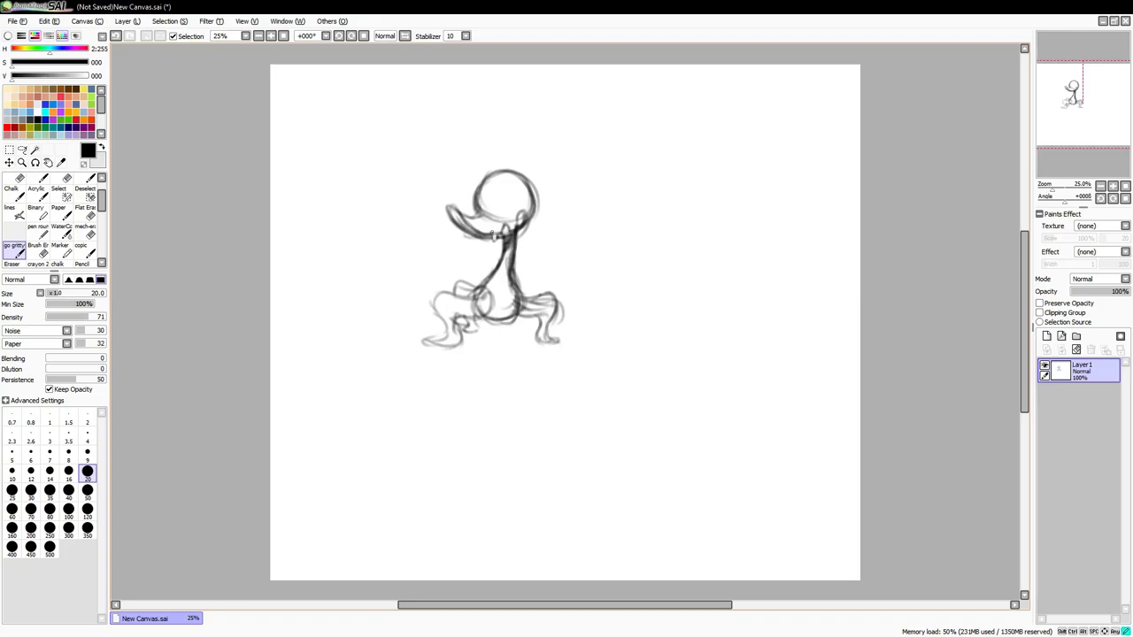
# Reinforce the first creature's head and feet, and sketch a hatched ground shadow between the feet
pyautogui.moveTo(471, 218)
pyautogui.mouseDown()
pyautogui.moveTo(489, 180)
pyautogui.moveTo(536, 174)
pyautogui.mouseUp()
pyautogui.moveTo(531, 318)
pyautogui.mouseDown()
pyautogui.moveTo(482, 319)
pyautogui.moveTo(536, 334)
pyautogui.mouseUp()
pyautogui.moveTo(453, 344)
pyautogui.mouseDown()
pyautogui.moveTo(411, 329)
pyautogui.moveTo(483, 342)
pyautogui.moveTo(446, 338)
pyautogui.mouseUp()
pyautogui.moveTo(438, 343)
pyautogui.mouseDown()
pyautogui.moveTo(415, 331)
pyautogui.moveTo(464, 328)
pyautogui.mouseUp()
pyautogui.moveTo(441, 338); pyautogui.dragTo(487, 324)
# With brush size 14, sketch a second creature's round head with a wide curved grin beside the first
pyautogui.press('[')
pyautogui.press('[')
pyautogui.moveTo(580, 190)
pyautogui.mouseDown()
pyautogui.moveTo(620, 129)
pyautogui.moveTo(594, 200)
pyautogui.moveTo(575, 191)
pyautogui.mouseUp()
pyautogui.moveTo(583, 147); pyautogui.dragTo(579, 177)
pyautogui.moveTo(583, 145)
pyautogui.mouseDown()
pyautogui.moveTo(582, 175)
pyautogui.moveTo(583, 152)
pyautogui.moveTo(609, 186)
pyautogui.moveTo(666, 165)
pyautogui.mouseUp()
pyautogui.hotkey('ctrl', 'z')
pyautogui.moveTo(577, 156)
pyautogui.mouseDown()
pyautogui.moveTo(613, 210)
pyautogui.moveTo(643, 213)
pyautogui.mouseUp()
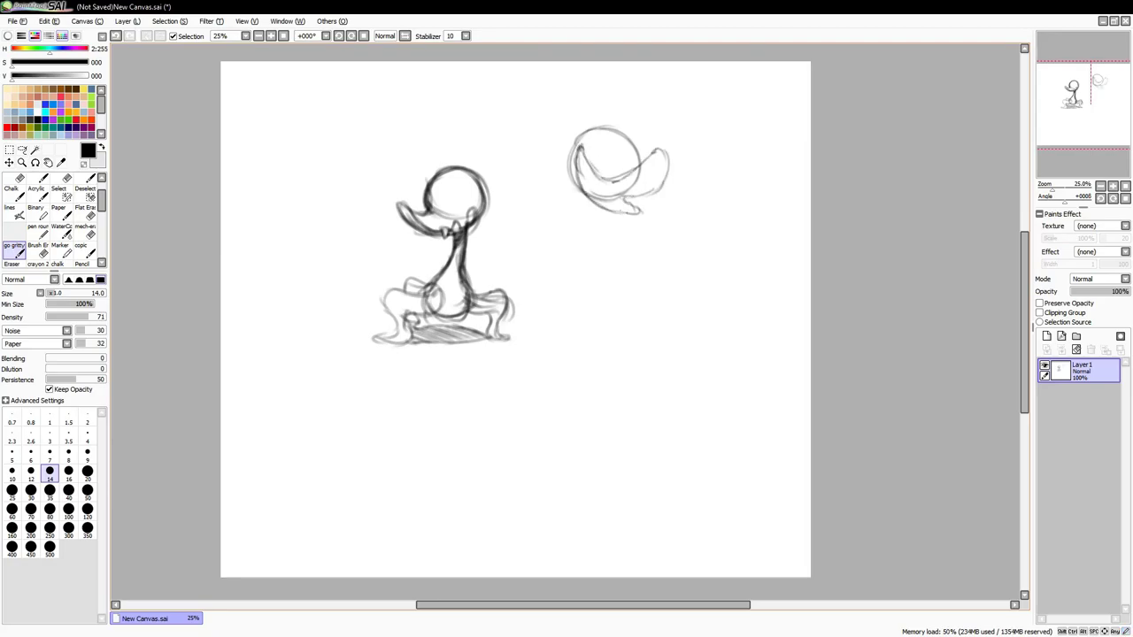
pyautogui.moveTo(625, 168); pyautogui.dragTo(656, 198)
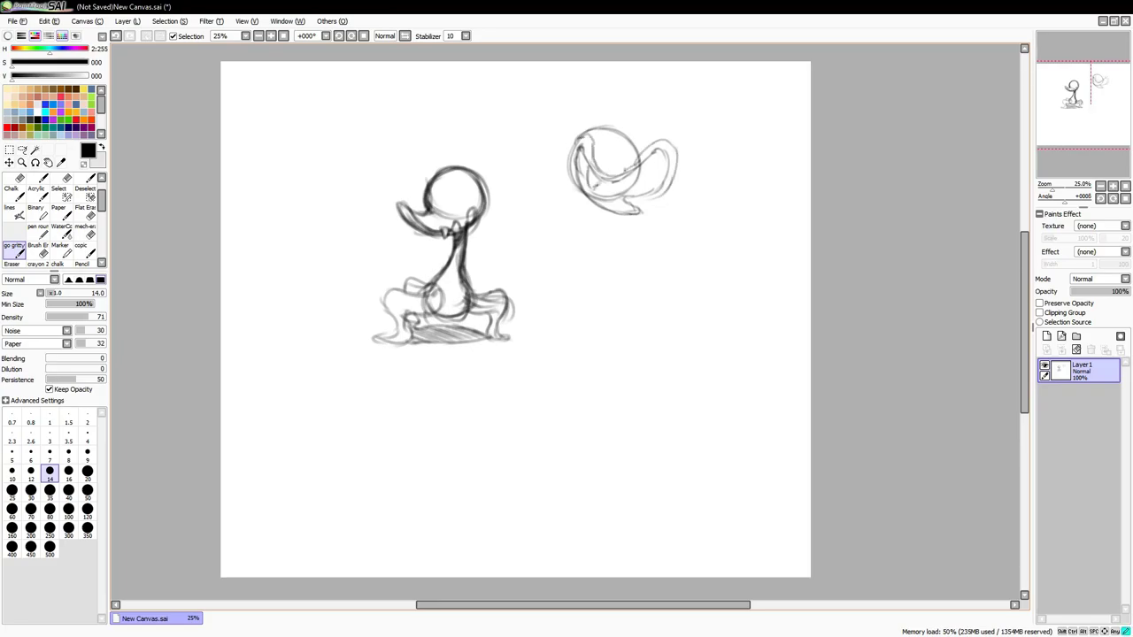
# Mirror the view and rework the second creature's mouth corner and upper teeth
pyautogui.press('h')
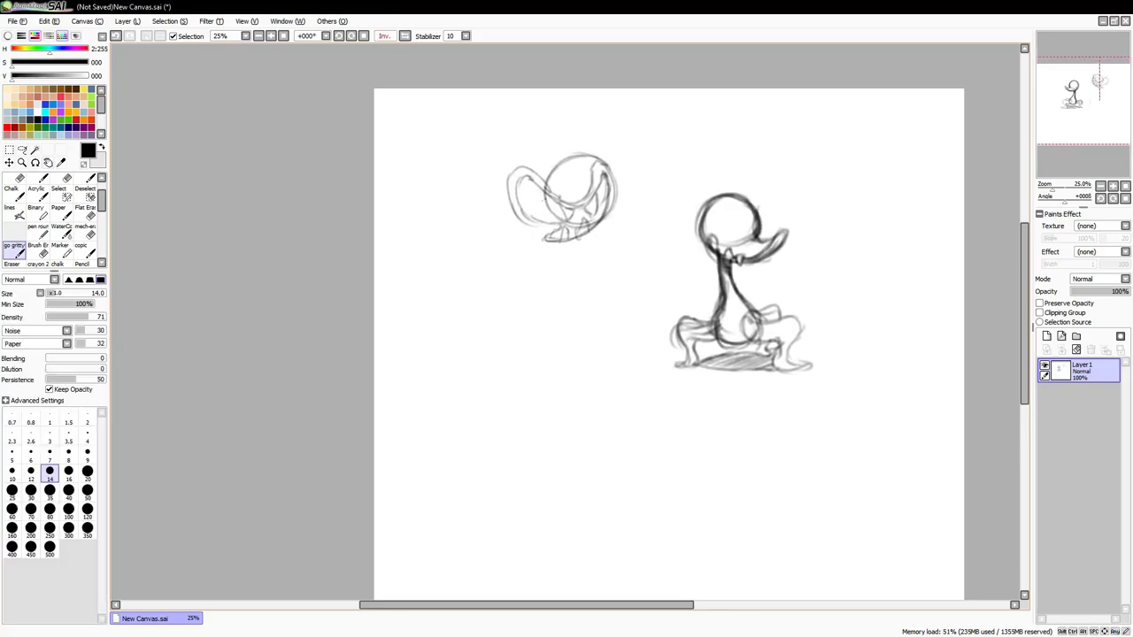
pyautogui.hotkey('ctrl', 'z')
pyautogui.hotkey('ctrl', 'y')
pyautogui.hotkey('ctrl', 'z')
pyautogui.hotkey('ctrl', 'y')
pyautogui.hotkey('ctrl', 'z')
pyautogui.moveTo(570, 209); pyautogui.dragTo(572, 221)
pyautogui.moveTo(533, 180); pyautogui.dragTo(544, 208)
pyautogui.hotkey('ctrl', 'z')
pyautogui.hotkey('ctrl', 'z')
pyautogui.moveTo(547, 193); pyautogui.dragTo(558, 218)
pyautogui.moveTo(525, 181)
pyautogui.mouseDown()
pyautogui.moveTo(539, 232)
pyautogui.moveTo(530, 217)
pyautogui.moveTo(573, 238)
pyautogui.moveTo(538, 244)
pyautogui.mouseUp()
# Redraw the outer curve of the second creature's lip and add the lower jaw with pointed teeth
pyautogui.press('h')
pyautogui.moveTo(548, 174); pyautogui.dragTo(524, 251)
pyautogui.hotkey('ctrl', 'z')
pyautogui.moveTo(521, 163); pyautogui.dragTo(520, 225)
pyautogui.hotkey('ctrl', 'z')
pyautogui.moveTo(520, 167)
pyautogui.mouseDown()
pyautogui.moveTo(515, 216)
pyautogui.moveTo(554, 246)
pyautogui.mouseUp()
pyautogui.moveTo(539, 238)
pyautogui.mouseDown()
pyautogui.moveTo(586, 250)
pyautogui.moveTo(577, 239)
pyautogui.mouseUp()
pyautogui.moveTo(565, 250); pyautogui.dragTo(596, 235)
# Draw a larger cranium outline over the second creature's head and refine the lip edges at brush size 14
pyautogui.press('h')
pyautogui.press(']')
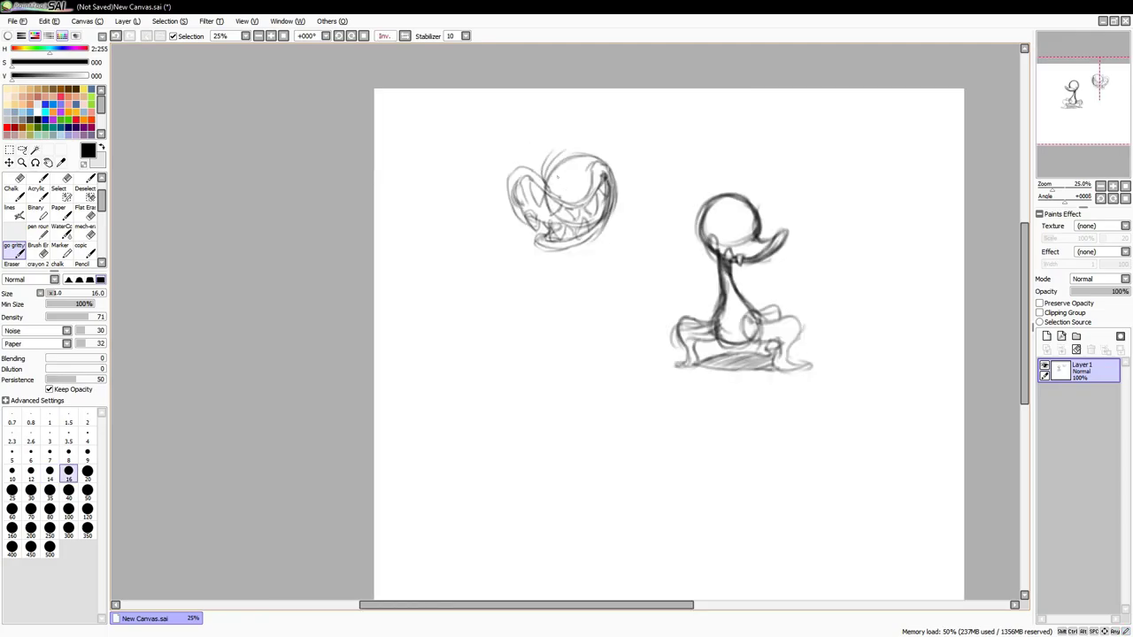
pyautogui.moveTo(543, 184)
pyautogui.mouseDown()
pyautogui.moveTo(556, 145)
pyautogui.moveTo(588, 143)
pyautogui.moveTo(614, 180)
pyautogui.moveTo(572, 189)
pyautogui.mouseUp()
pyautogui.hotkey('ctrl', 'z')
pyautogui.press('[')
pyautogui.press('h')
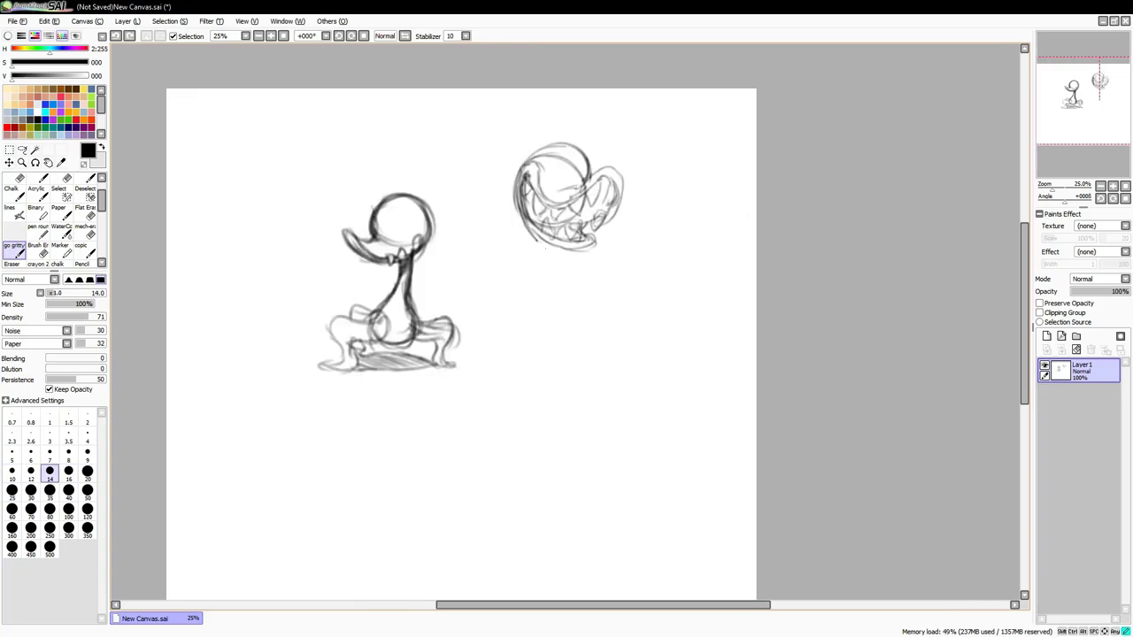
pyautogui.hotkey('ctrl', 'z')
pyautogui.moveTo(533, 196); pyautogui.dragTo(549, 216)
pyautogui.moveTo(608, 168); pyautogui.dragTo(624, 187)
pyautogui.press('h')
pyautogui.moveTo(561, 142)
pyautogui.mouseDown()
pyautogui.moveTo(614, 166)
pyautogui.moveTo(604, 203)
pyautogui.mouseUp()
pyautogui.press('h')
# Sketch a tongue hanging from the second creature's mouth, a first neck line, and a firmer cranium curve
pyautogui.moveTo(524, 222); pyautogui.dragTo(543, 276)
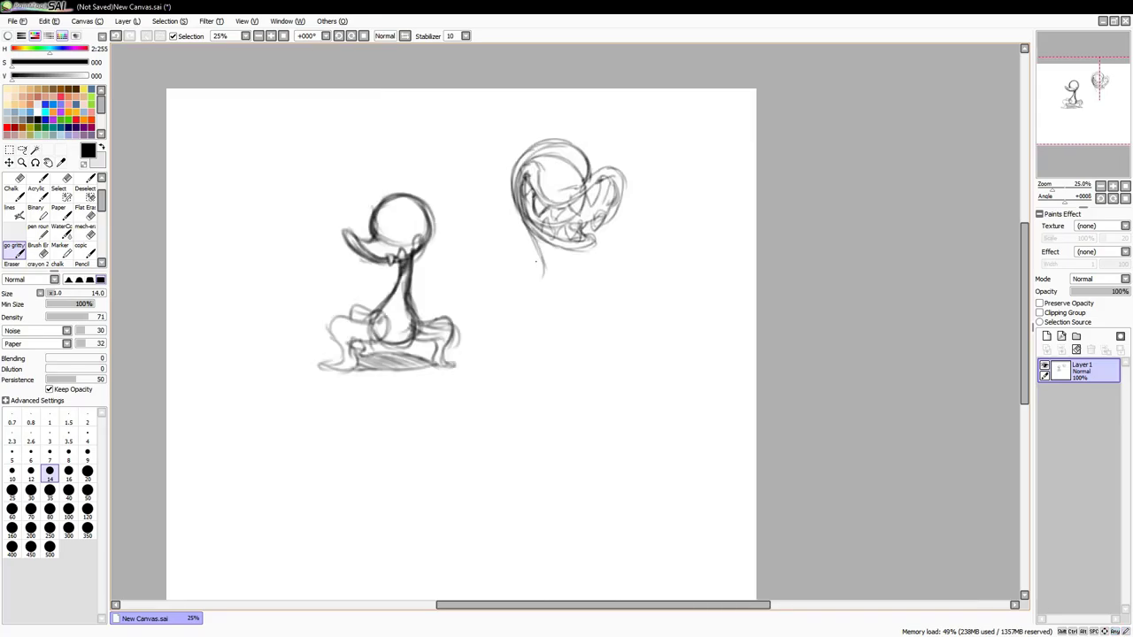
pyautogui.hotkey('ctrl', 'z')
pyautogui.moveTo(531, 209)
pyautogui.mouseDown()
pyautogui.moveTo(516, 248)
pyautogui.moveTo(506, 239)
pyautogui.mouseUp()
pyautogui.moveTo(515, 223)
pyautogui.mouseDown()
pyautogui.moveTo(505, 244)
pyautogui.moveTo(547, 222)
pyautogui.mouseUp()
pyautogui.hotkey('ctrl', 'z')
pyautogui.moveTo(548, 138)
pyautogui.mouseDown()
pyautogui.moveTo(511, 182)
pyautogui.moveTo(577, 145)
pyautogui.mouseUp()
pyautogui.hotkey('ctrl', 'z')
pyautogui.hotkey('ctrl', 'z')
pyautogui.press(']')
pyautogui.moveTo(511, 177); pyautogui.dragTo(572, 141)
# Erase the old construction lines inside the second creature's cranium with a transparent brush enlarged to size 50
pyautogui.press(']')
pyautogui.press(']')
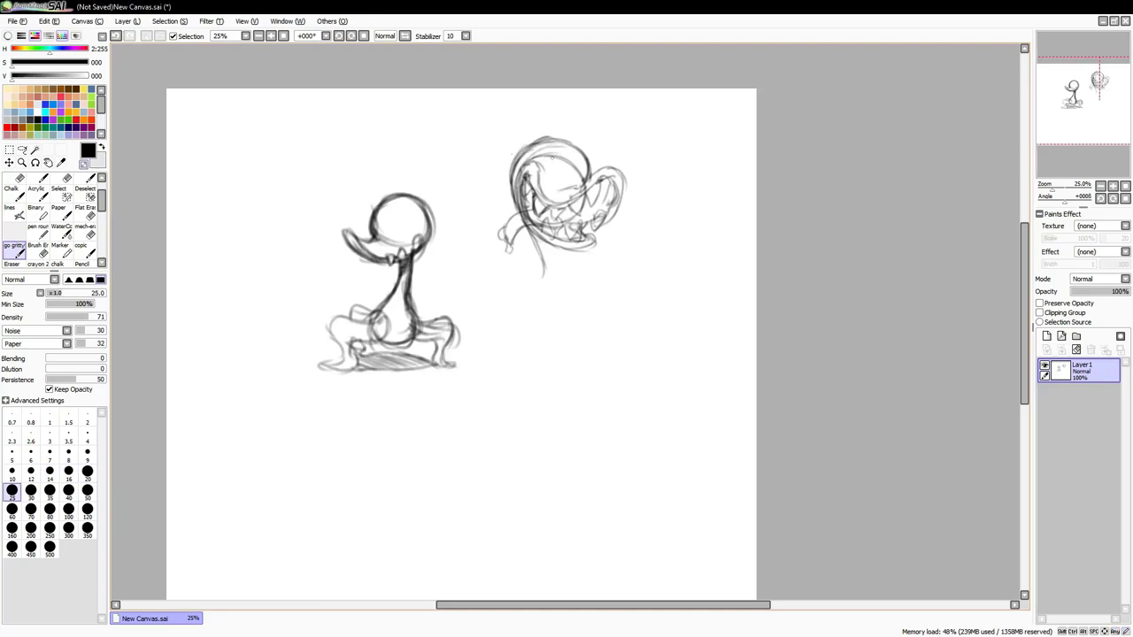
pyautogui.press(']')
pyautogui.press(']')
pyautogui.press(']')
pyautogui.press(']')
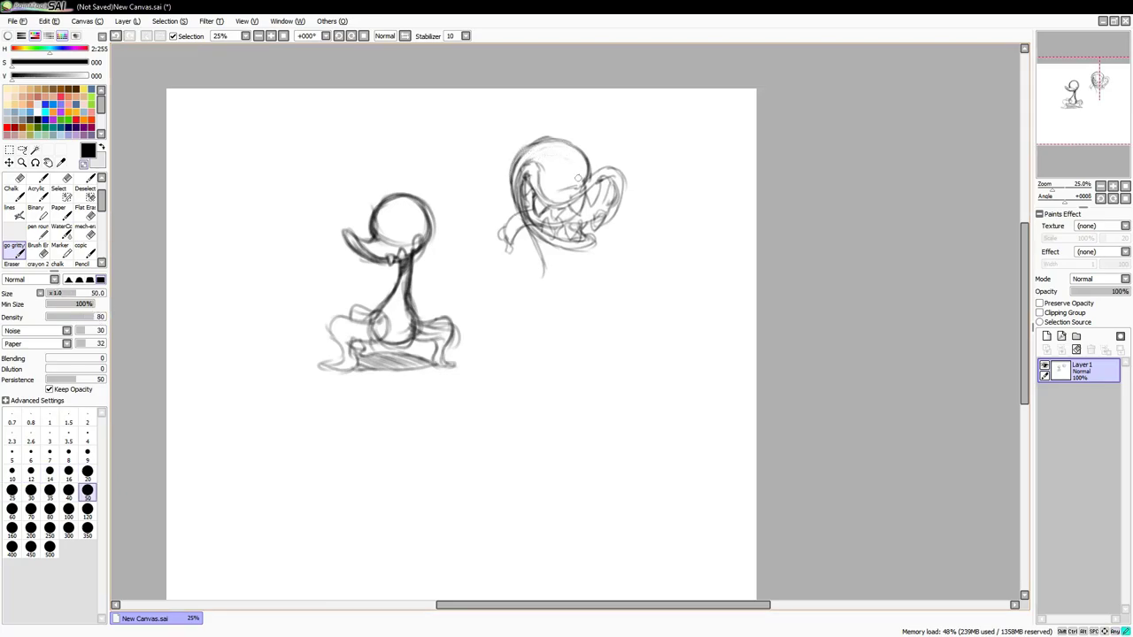
# Return the brush to size 14 and firm up the second creature's cranium and lip outline in the mirrored view
pyautogui.press('h')
pyautogui.press('[')
pyautogui.press('[')
pyautogui.press('[')
pyautogui.press('[')
pyautogui.press('[')
pyautogui.press('[')
pyautogui.moveTo(556, 143)
pyautogui.mouseDown()
pyautogui.moveTo(619, 157)
pyautogui.moveTo(623, 174)
pyautogui.mouseUp()
pyautogui.press('[')
pyautogui.hotkey('ctrl', 'z')
pyautogui.moveTo(619, 265); pyautogui.dragTo(593, 249)
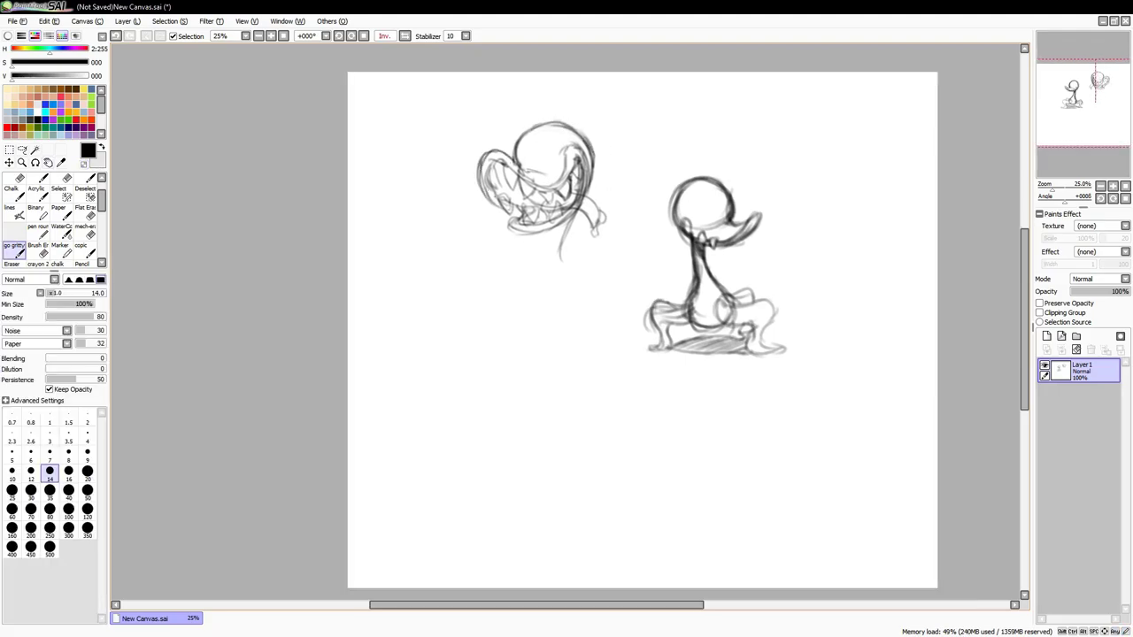
# Restore the normal view, then rework the second creature's lower lip and add the other neck line
pyautogui.press('h')
pyautogui.hotkey('ctrl', 'z')
pyautogui.hotkey('ctrl', 'y')
pyautogui.hotkey('ctrl', 'z')
pyautogui.moveTo(580, 222); pyautogui.dragTo(598, 205)
pyautogui.hotkey('ctrl', 'z')
pyautogui.hotkey('ctrl', 'y')
pyautogui.hotkey('ctrl', 'y')
pyautogui.hotkey('ctrl', 'z')
pyautogui.hotkey('ctrl', 'y')
pyautogui.hotkey('ctrl', 'z')
# Clean up overlapping lines around the second creature's mouth with an enlarged brush, and return to size 14
pyautogui.press(']')
pyautogui.press(']')
pyautogui.press(']')
pyautogui.press(']')
pyautogui.press(']')
pyautogui.press(']')
pyautogui.press('[')
pyautogui.press('[')
pyautogui.press('[')
pyautogui.press('[')
pyautogui.press('[')
pyautogui.press('[')
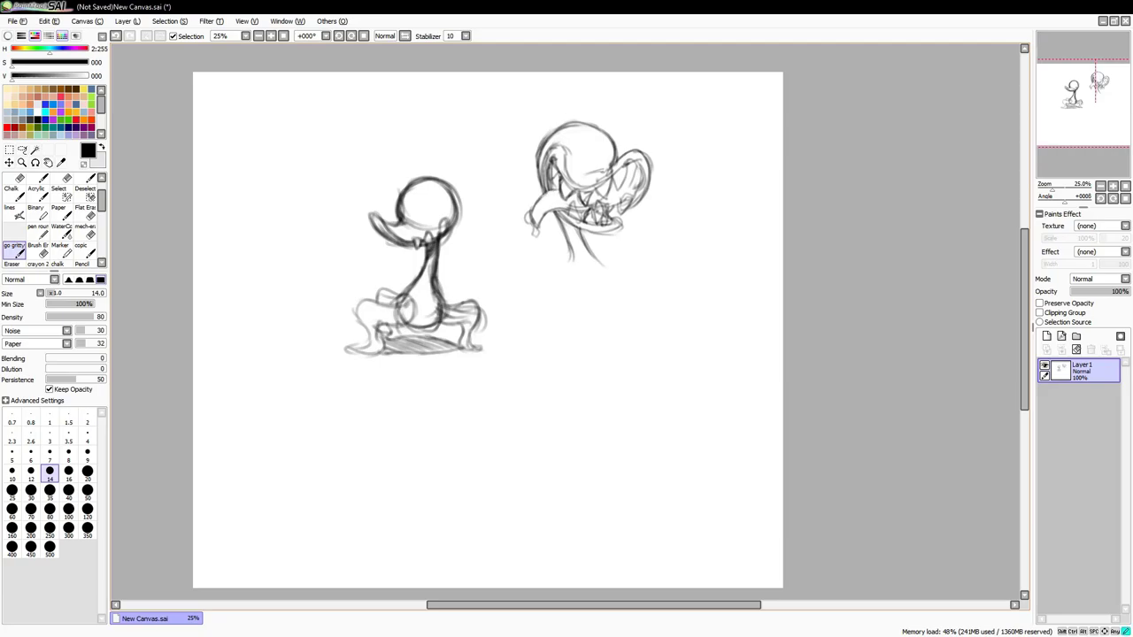
# Sketch the second creature's long neck widening into a large pear-shaped body
pyautogui.press('h')
pyautogui.press('h')
pyautogui.moveTo(618, 341); pyautogui.dragTo(536, 319)
pyautogui.moveTo(485, 243); pyautogui.dragTo(515, 319)
pyautogui.moveTo(556, 258)
pyautogui.mouseDown()
pyautogui.moveTo(513, 313)
pyautogui.moveTo(543, 315)
pyautogui.mouseUp()
pyautogui.press(']')
pyautogui.press(']')
pyautogui.moveTo(475, 289); pyautogui.dragTo(548, 313)
pyautogui.press('[')
pyautogui.press('[')
pyautogui.moveTo(510, 232)
pyautogui.mouseDown()
pyautogui.moveTo(563, 292)
pyautogui.moveTo(541, 315)
pyautogui.mouseUp()
# Sketch the second creature's bent left leg with a round haunch, and add drool drops below the tongue
pyautogui.moveTo(442, 257); pyautogui.dragTo(454, 305)
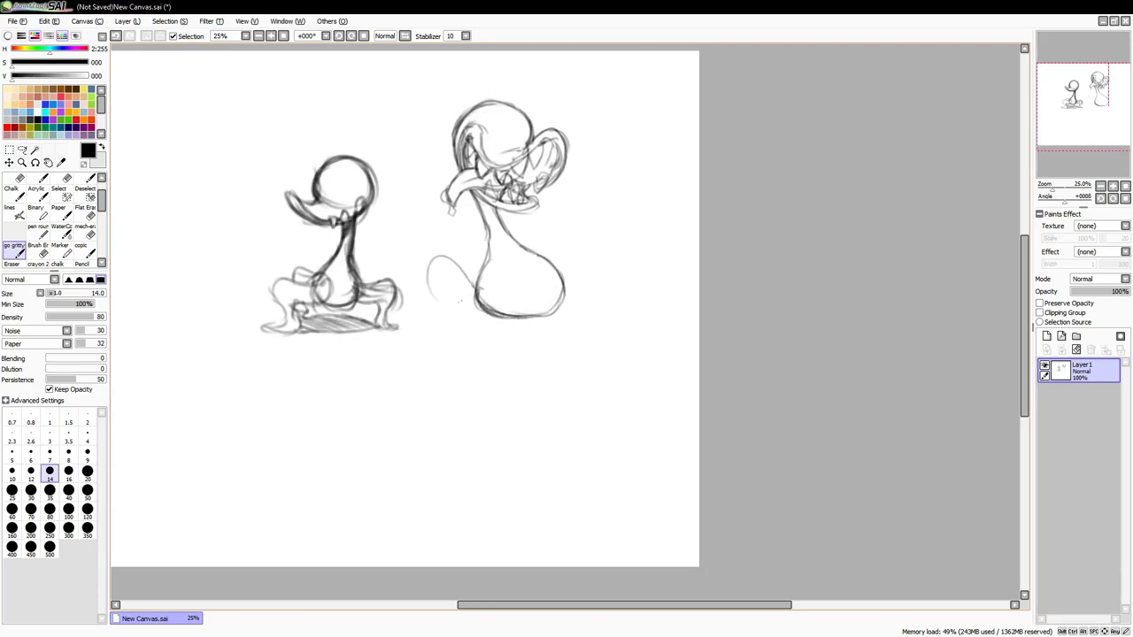
pyautogui.press('[')
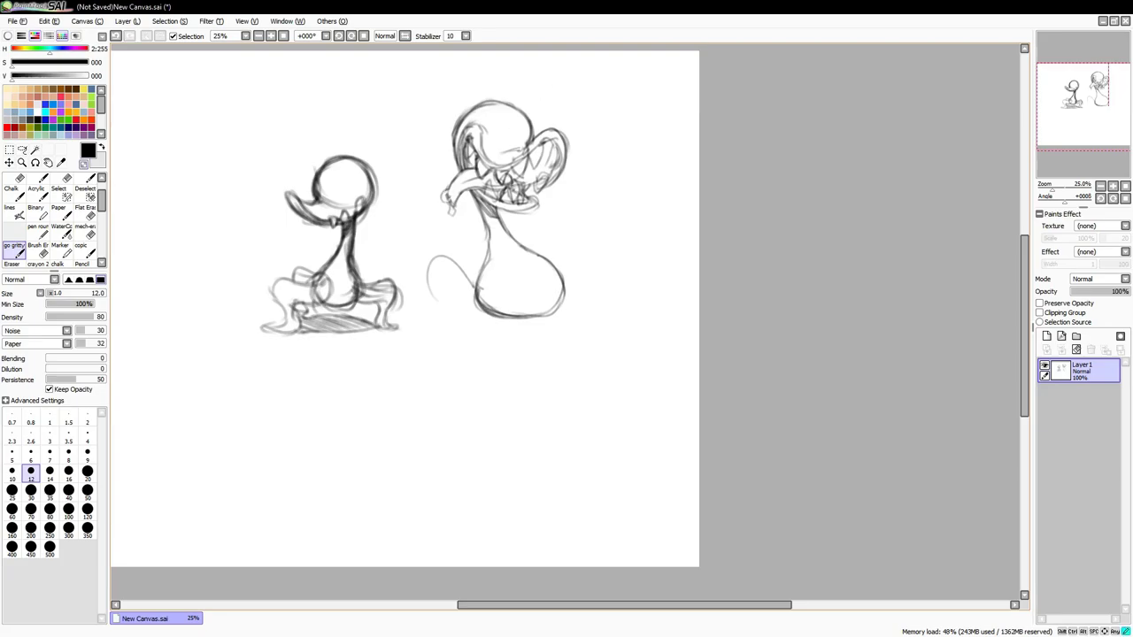
pyautogui.press(']')
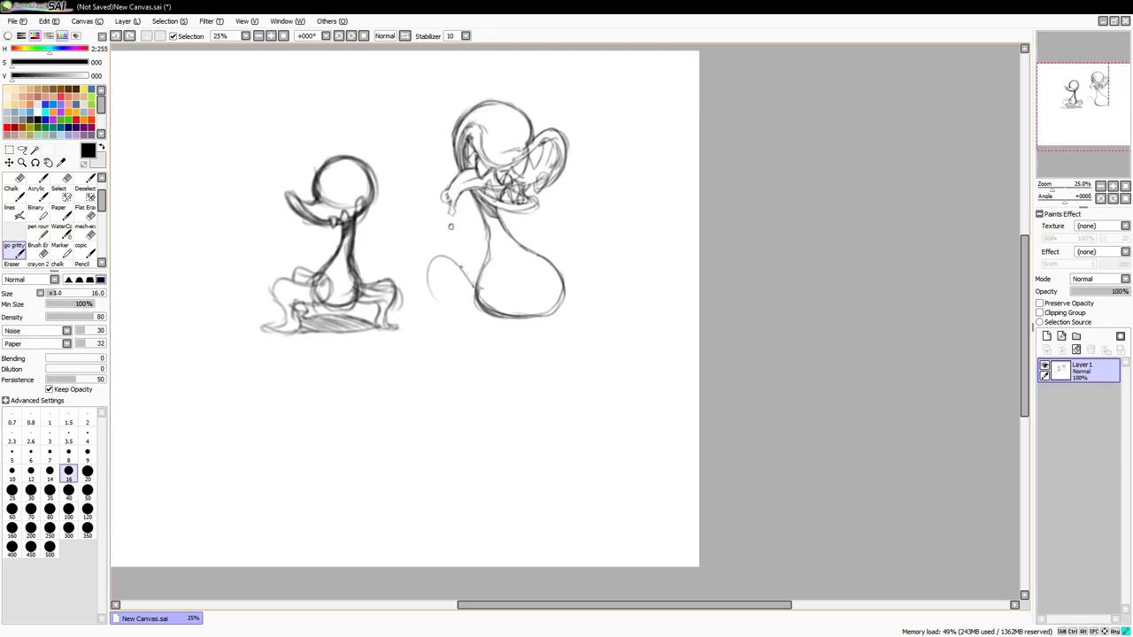
pyautogui.moveTo(429, 287); pyautogui.dragTo(450, 327)
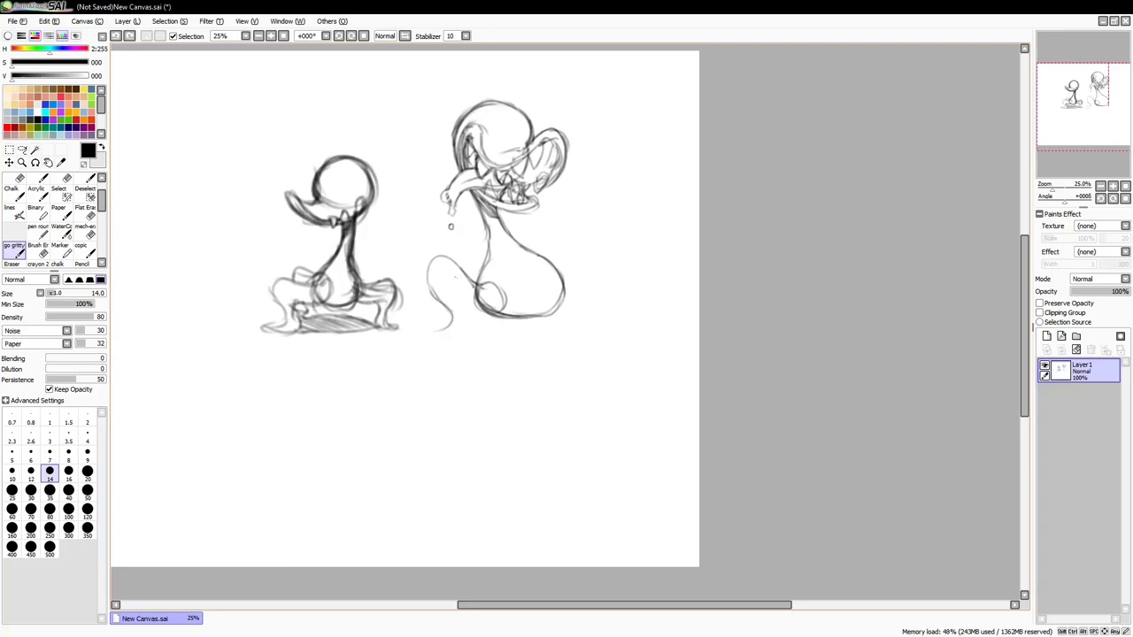
pyautogui.moveTo(450, 275); pyautogui.dragTo(450, 341)
pyautogui.hotkey('ctrl', 'z')
pyautogui.moveTo(470, 295); pyautogui.dragTo(469, 334)
pyautogui.hotkey('ctrl', 'z')
# Sketch the second creature's bent right leg and foot, checking the pose in a mirrored view
pyautogui.moveTo(563, 278)
pyautogui.mouseDown()
pyautogui.moveTo(587, 253)
pyautogui.moveTo(620, 252)
pyautogui.moveTo(608, 311)
pyautogui.moveTo(584, 311)
pyautogui.moveTo(614, 315)
pyautogui.mouseUp()
pyautogui.hotkey('ctrl', 'z')
pyautogui.hotkey('ctrl', 'z')
pyautogui.press('h')
pyautogui.press('h')
pyautogui.hotkey('ctrl', 'z')
# Refine the second creature's left knee and belly outline, and save the drawing as 20-16.psd
pyautogui.moveTo(456, 266)
pyautogui.mouseDown()
pyautogui.moveTo(487, 251)
pyautogui.moveTo(528, 262)
pyautogui.moveTo(508, 247)
pyautogui.mouseUp()
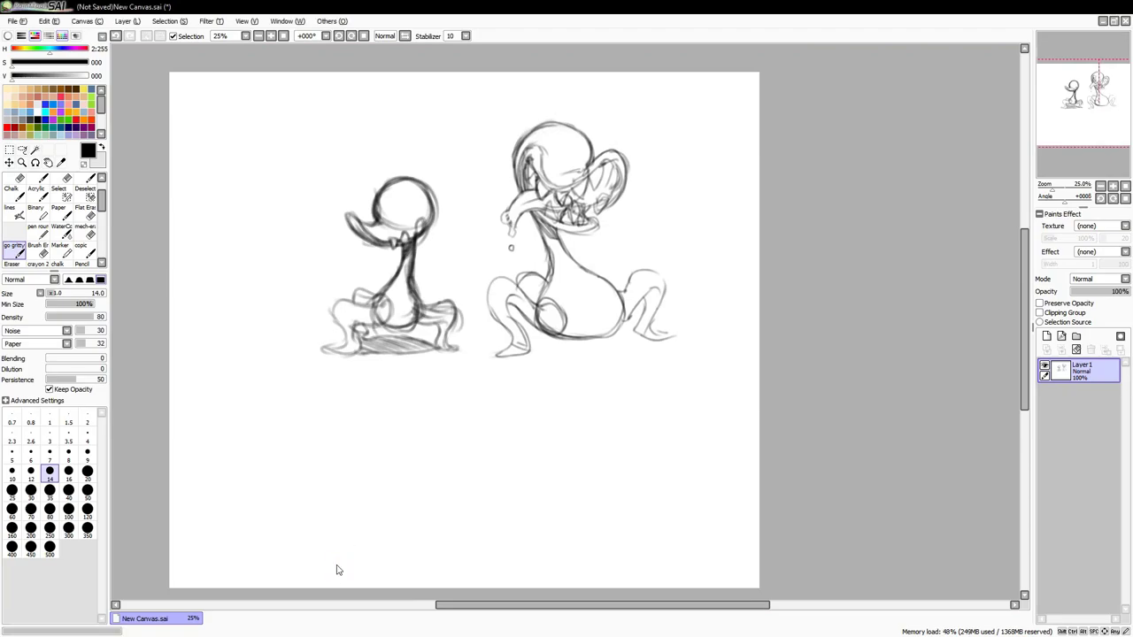
pyautogui.moveTo(540, 336); pyautogui.dragTo(614, 335)
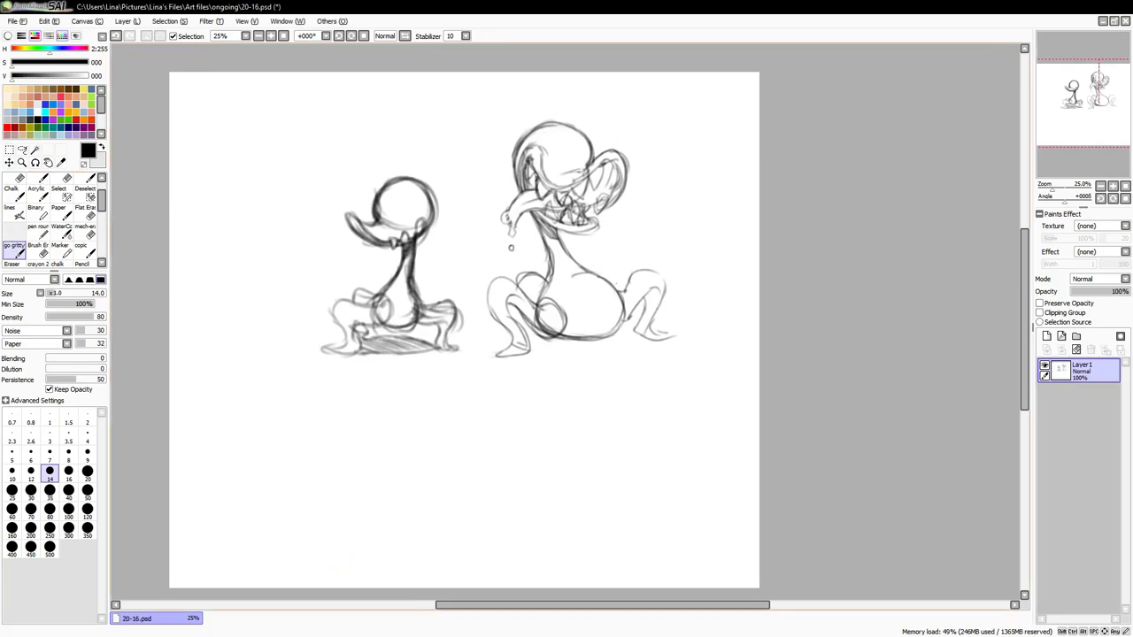
pyautogui.moveTo(492, 280); pyautogui.dragTo(484, 305)
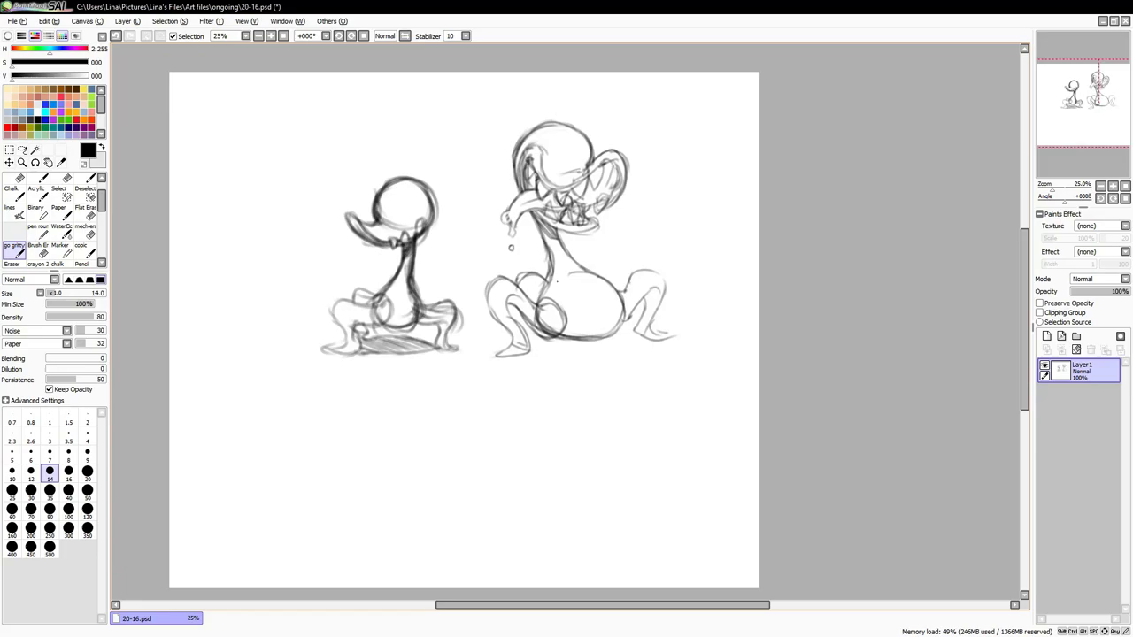
# Sketch a third creature's round head with an upturned jaw in the empty area above the first creature
pyautogui.moveTo(434, 495)
pyautogui.mouseDown()
pyautogui.moveTo(459, 408)
pyautogui.moveTo(435, 327)
pyautogui.moveTo(378, 233)
pyautogui.moveTo(320, 202)
pyautogui.moveTo(335, 228)
pyautogui.mouseUp()
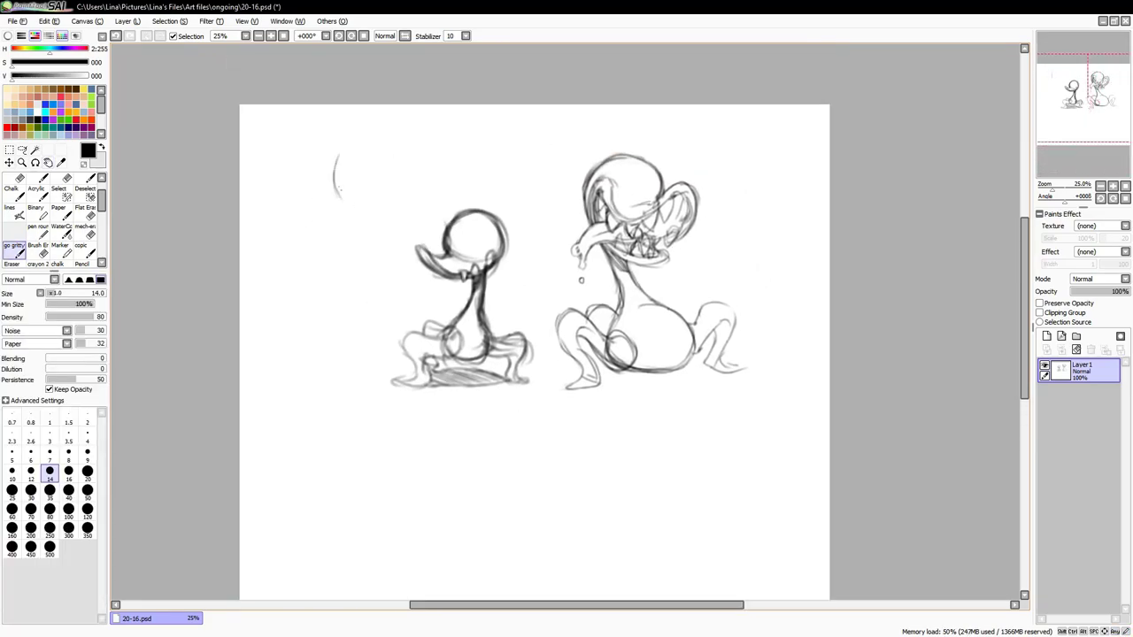
pyautogui.moveTo(341, 153)
pyautogui.mouseDown()
pyautogui.moveTo(358, 135)
pyautogui.moveTo(400, 159)
pyautogui.moveTo(402, 199)
pyautogui.moveTo(341, 190)
pyautogui.moveTo(355, 215)
pyautogui.moveTo(397, 177)
pyautogui.mouseUp()
pyautogui.hotkey('ctrl', 'z')
pyautogui.moveTo(336, 212)
pyautogui.mouseDown()
pyautogui.moveTo(418, 177)
pyautogui.moveTo(380, 212)
pyautogui.mouseUp()
pyautogui.hotkey('ctrl', 'z')
pyautogui.hotkey('ctrl', 'z')
pyautogui.moveTo(351, 175); pyautogui.dragTo(358, 185)
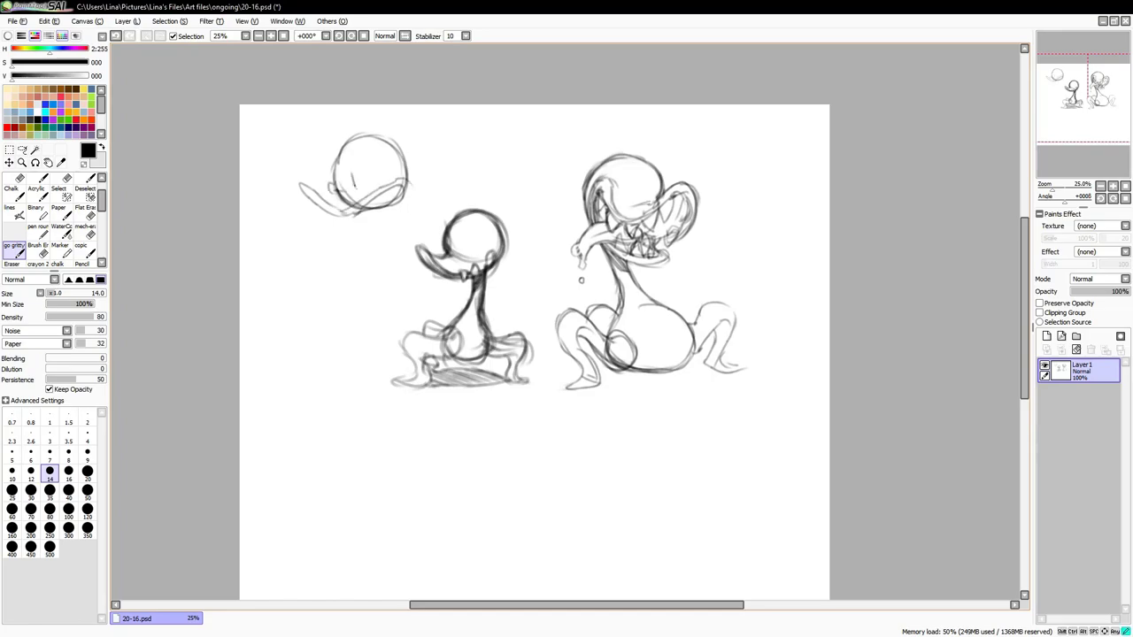
# Add a toothy snarling mouth and scowling eye lines to the third head, and reinforce its cranium outline
pyautogui.moveTo(321, 223)
pyautogui.mouseDown()
pyautogui.moveTo(407, 204)
pyautogui.moveTo(407, 179)
pyautogui.mouseUp()
pyautogui.hotkey('ctrl', 'z')
pyautogui.hotkey('ctrl', 'z')
pyautogui.moveTo(372, 135); pyautogui.dragTo(411, 187)
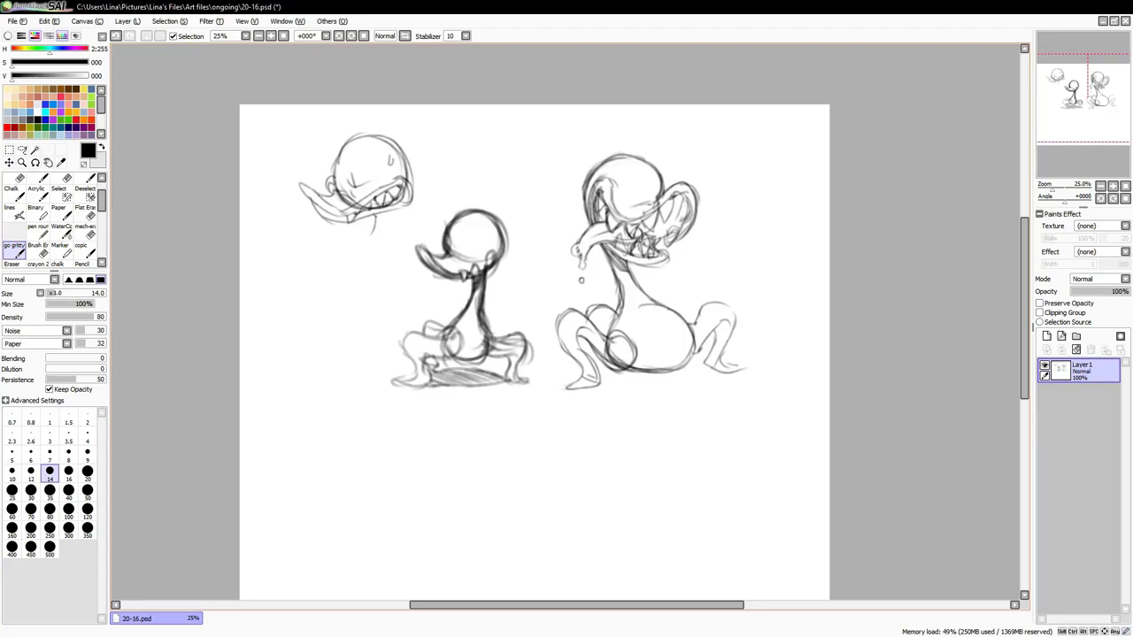
# Sketch the third creature's neck, darken its upturned jaw, and save the file
pyautogui.moveTo(335, 182)
pyautogui.mouseDown()
pyautogui.moveTo(389, 159)
pyautogui.moveTo(416, 186)
pyautogui.moveTo(380, 263)
pyautogui.mouseUp()
pyautogui.hotkey('ctrl', 'z')
pyautogui.moveTo(373, 216); pyautogui.dragTo(358, 253)
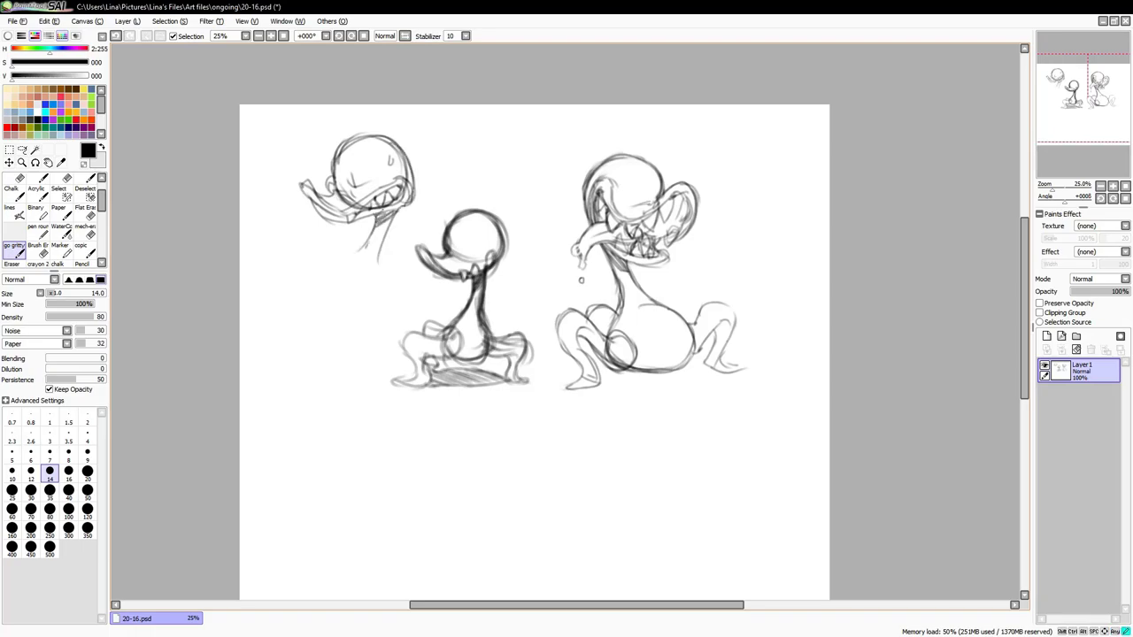
pyautogui.moveTo(301, 177)
pyautogui.mouseDown()
pyautogui.moveTo(339, 221)
pyautogui.moveTo(354, 222)
pyautogui.mouseUp()
pyautogui.hotkey('ctrl', 's')
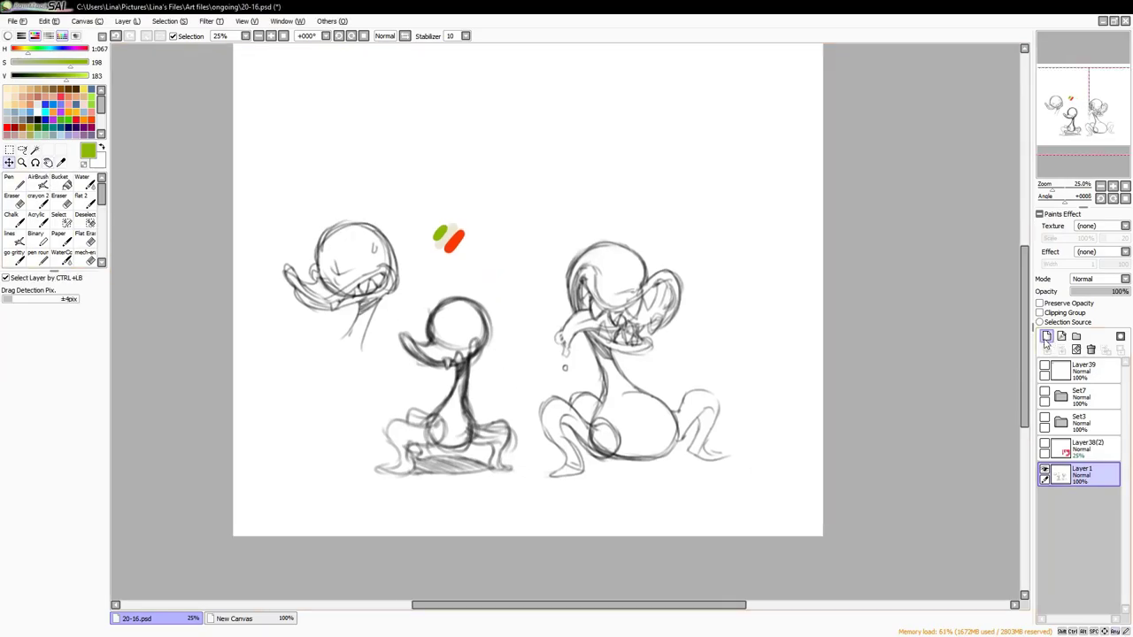
# Place the sketch layer in a new layer set and add an empty layer beneath it
pyautogui.click(1077, 337)
pyautogui.click(1046, 337)
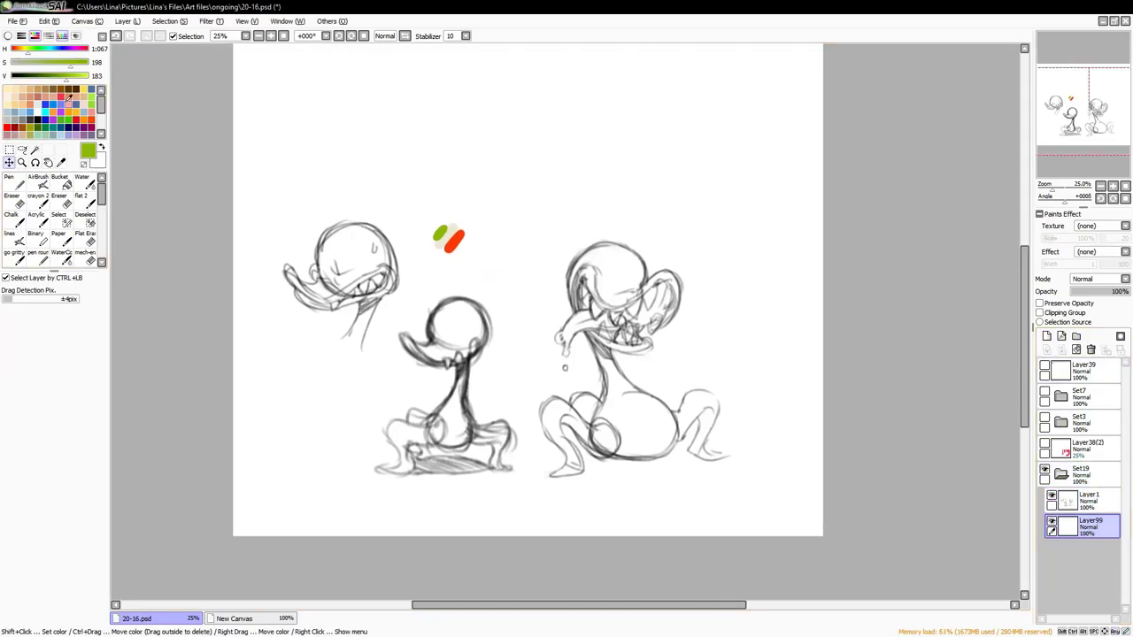
# Paint a broad pinkish-red band across the empty layer behind the creatures with the Chalk brush at size 400
pyautogui.click(12, 215)
pyautogui.moveTo(267, 261)
pyautogui.mouseDown()
pyautogui.moveTo(279, 336)
pyautogui.moveTo(496, 389)
pyautogui.moveTo(638, 292)
pyautogui.moveTo(550, 407)
pyautogui.moveTo(699, 371)
pyautogui.moveTo(443, 283)
pyautogui.moveTo(690, 282)
pyautogui.moveTo(265, 354)
pyautogui.mouseUp()
pyautogui.press(']')
pyautogui.press(']')
pyautogui.press(']')
pyautogui.press(']')
pyautogui.moveTo(770, 221); pyautogui.dragTo(761, 478)
pyautogui.hotkey('ctrl', 'z')
pyautogui.press('[')
pyautogui.moveTo(749, 365); pyautogui.dragTo(748, 452)
pyautogui.moveTo(243, 232)
pyautogui.mouseDown()
pyautogui.moveTo(748, 243)
pyautogui.moveTo(233, 425)
pyautogui.mouseUp()
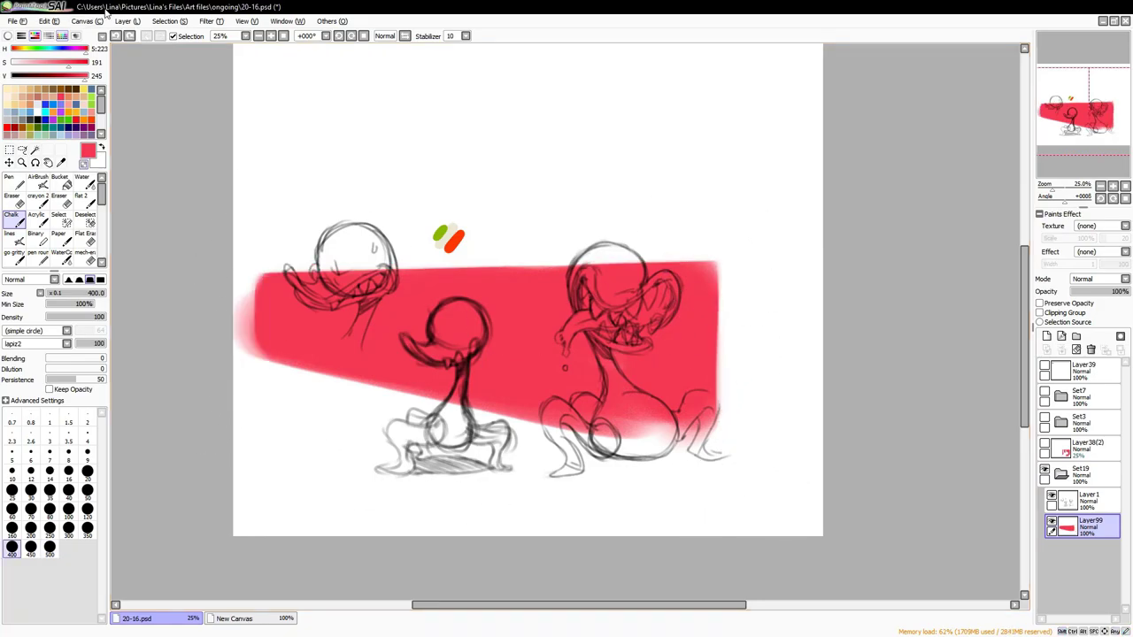
# Trim the red band's narrow end and extend its wide end down over the large creature's belly with the Chalk brush at size 300
pyautogui.press('[')
pyautogui.press('[')
pyautogui.press('[')
pyautogui.press('[')
pyautogui.press('[')
pyautogui.press('[')
pyautogui.press(']')
pyautogui.press(']')
pyautogui.press(']')
pyautogui.press(']')
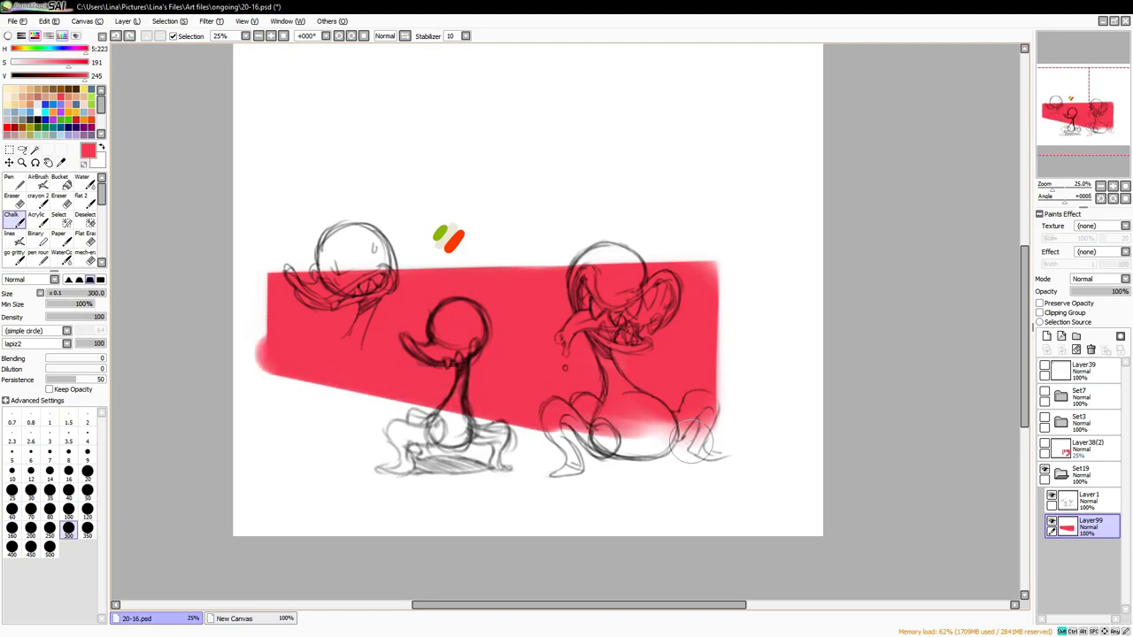
pyautogui.moveTo(620, 425); pyautogui.dragTo(729, 452)
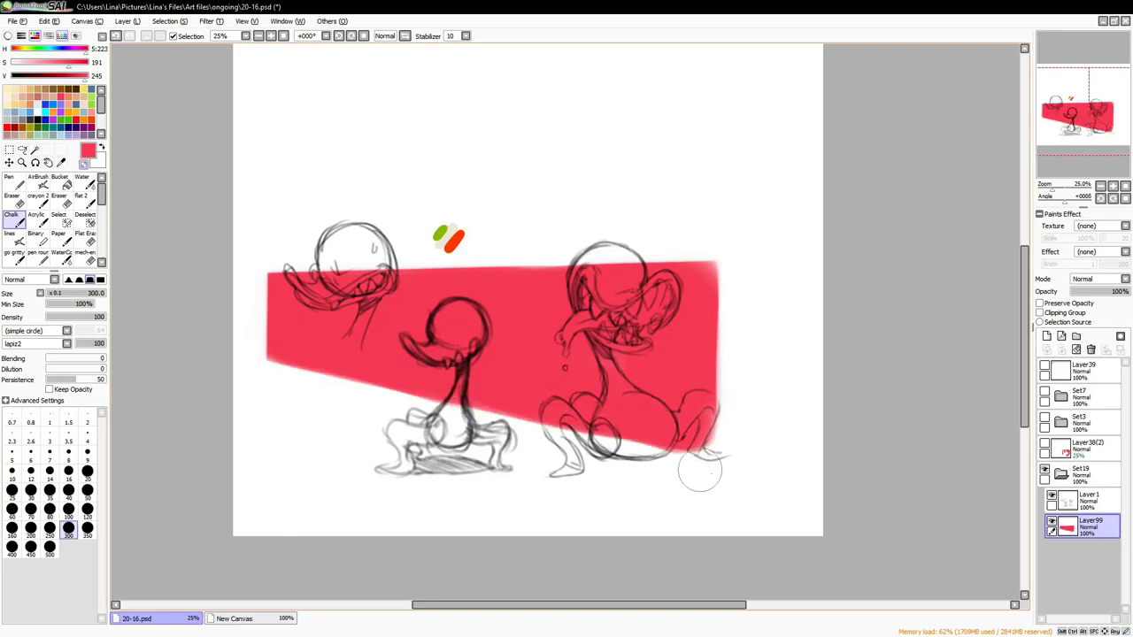
# Flip the red band horizontally and flip it back
pyautogui.press('ctrl')
pyautogui.click(54, 402)
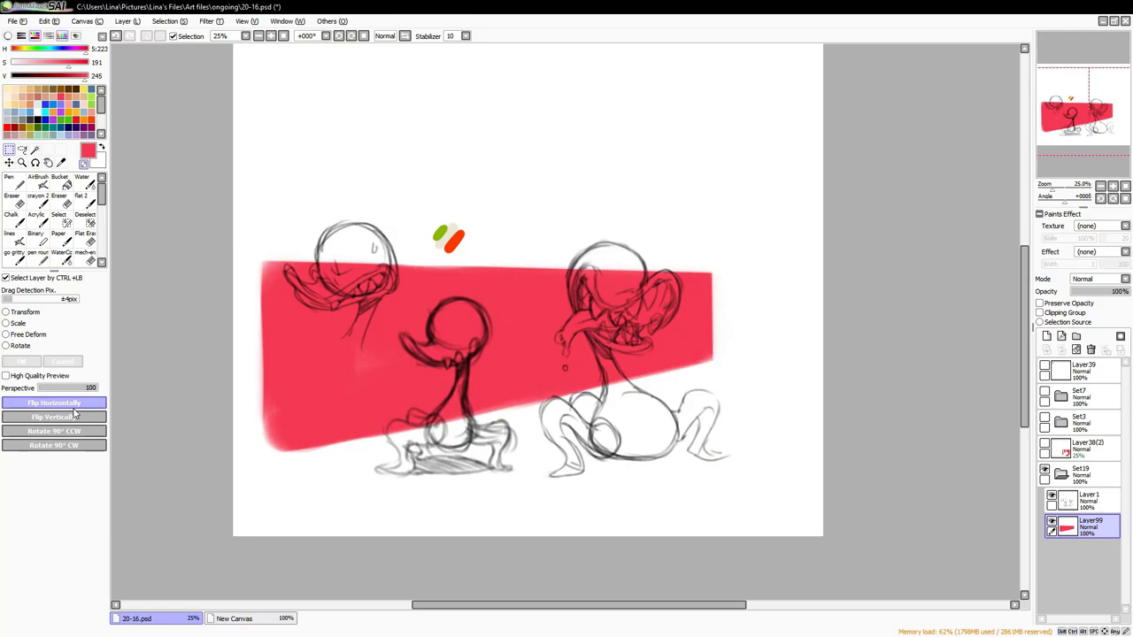
pyautogui.click(54, 403)
# Group the sketch layer and a duplicate at 65% opacity in a layer set, with an empty layer beneath it
pyautogui.click(1047, 336)
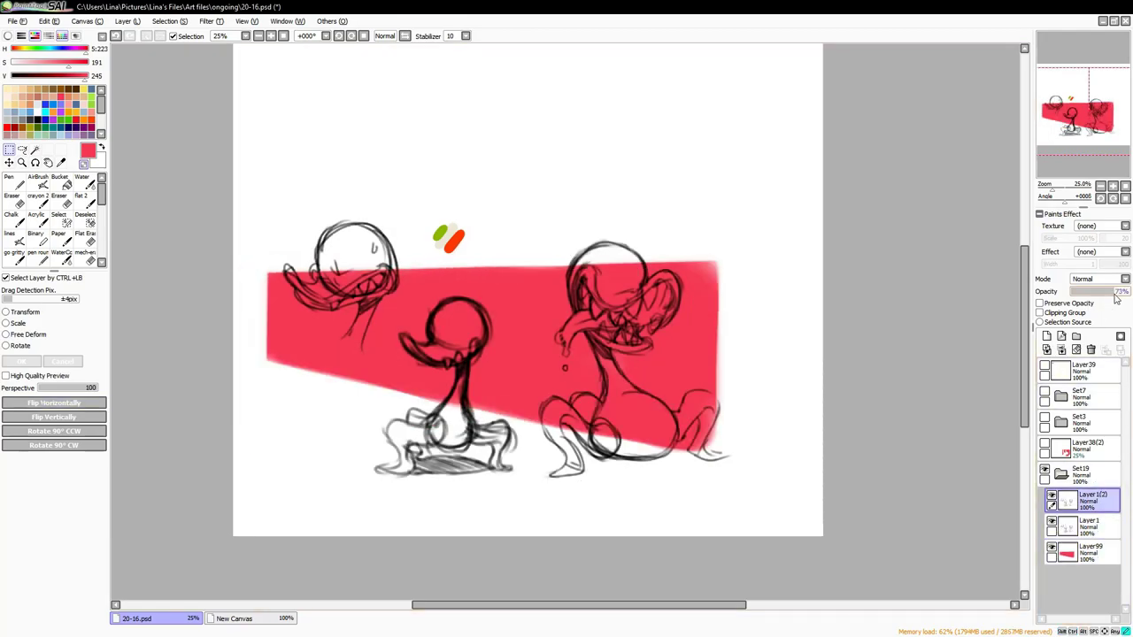
pyautogui.click(1068, 500)
pyautogui.click(1047, 337)
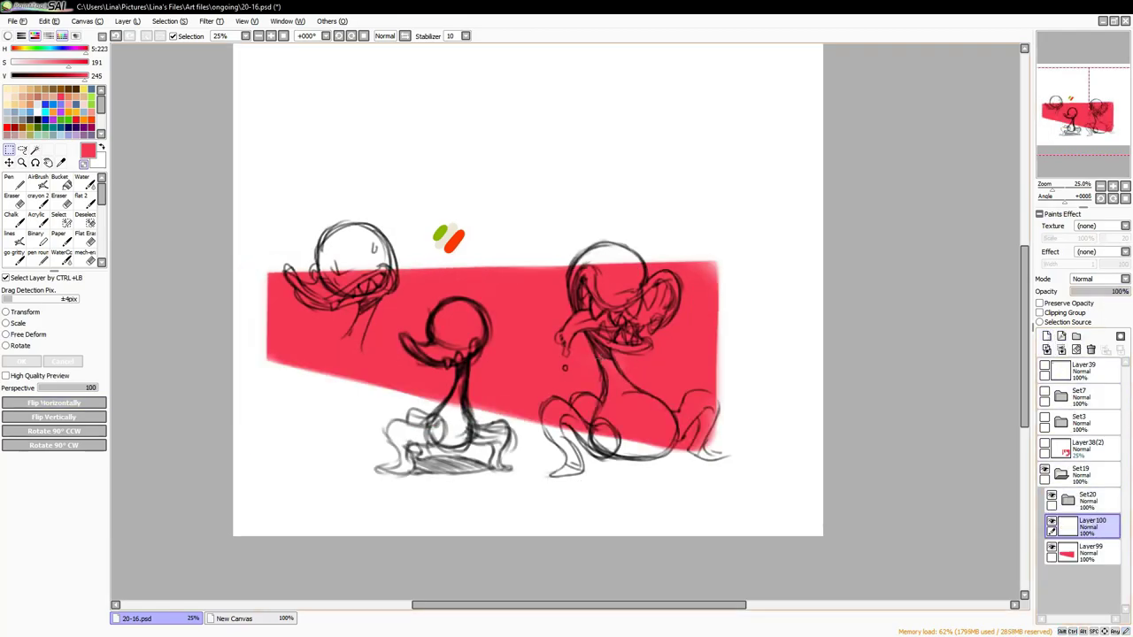
# Hide the red band layer and select the empty area around the creatures with the Magic Wand in strict transparency mode
pyautogui.click(1051, 550)
pyautogui.click(36, 149)
pyautogui.click(1084, 500)
pyautogui.click(6, 287)
pyautogui.click(338, 378)
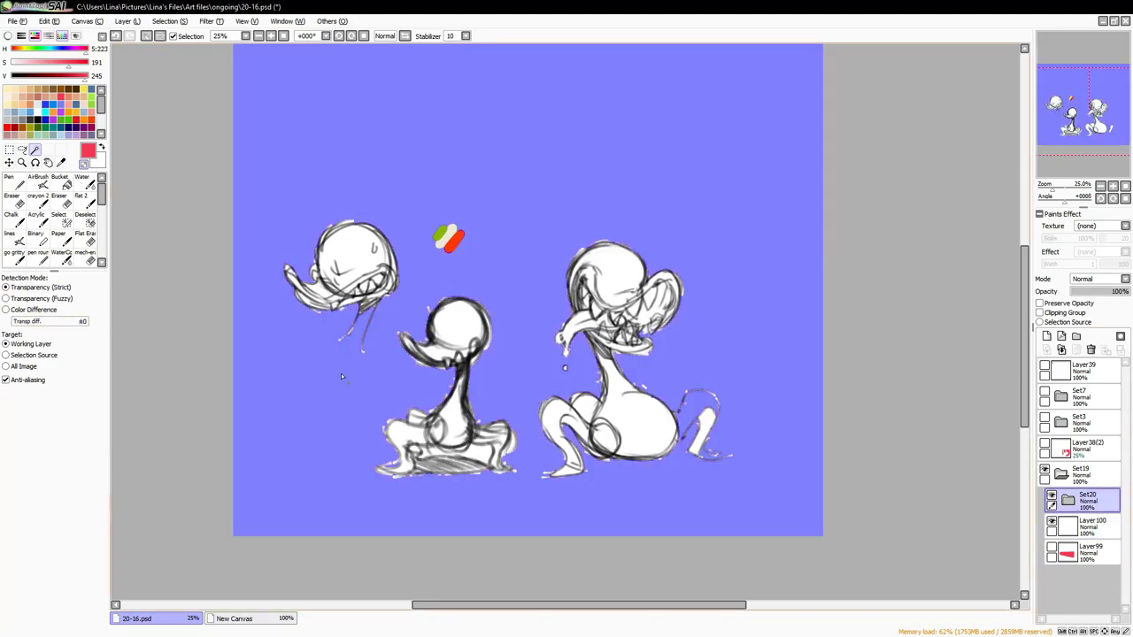
# Remove the large creature's far leg and the third creature's neck from the background selection with the Deselect brush
pyautogui.press('d')
pyautogui.moveTo(677, 420)
pyautogui.mouseDown()
pyautogui.moveTo(689, 400)
pyautogui.moveTo(704, 409)
pyautogui.moveTo(699, 447)
pyautogui.mouseUp()
pyautogui.press('[')
pyautogui.press('[')
pyautogui.press(']')
pyautogui.moveTo(367, 306)
pyautogui.mouseDown()
pyautogui.moveTo(351, 345)
pyautogui.moveTo(366, 354)
pyautogui.mouseUp()
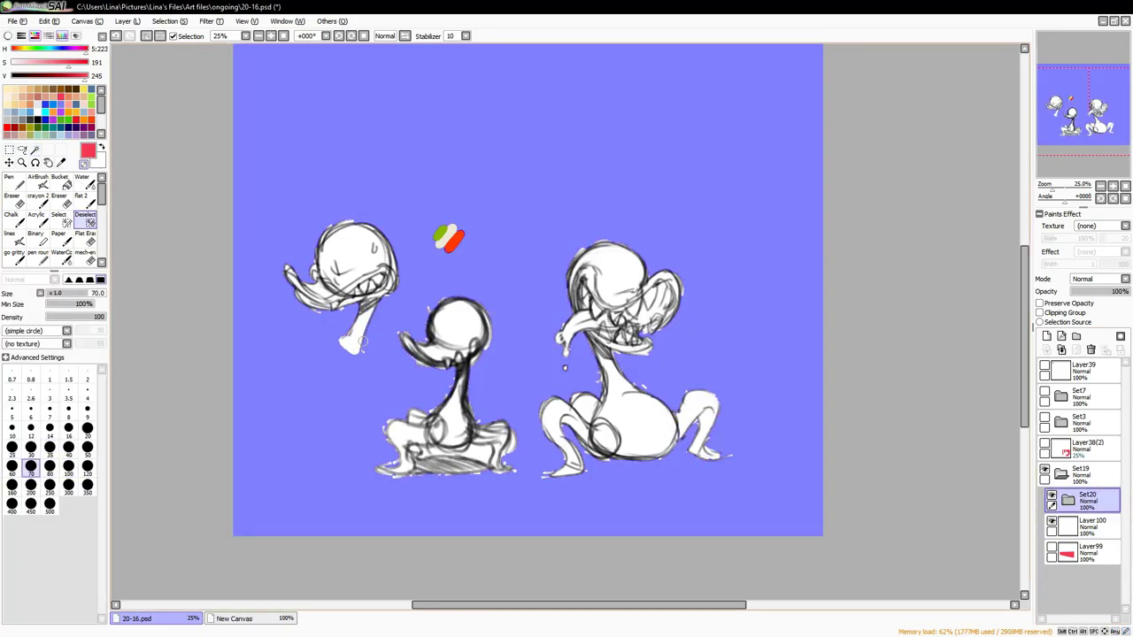
# Invert the selection and fill all three creatures with flat pinkish-red on the empty layer beneath the sketch
pyautogui.click(159, 35)
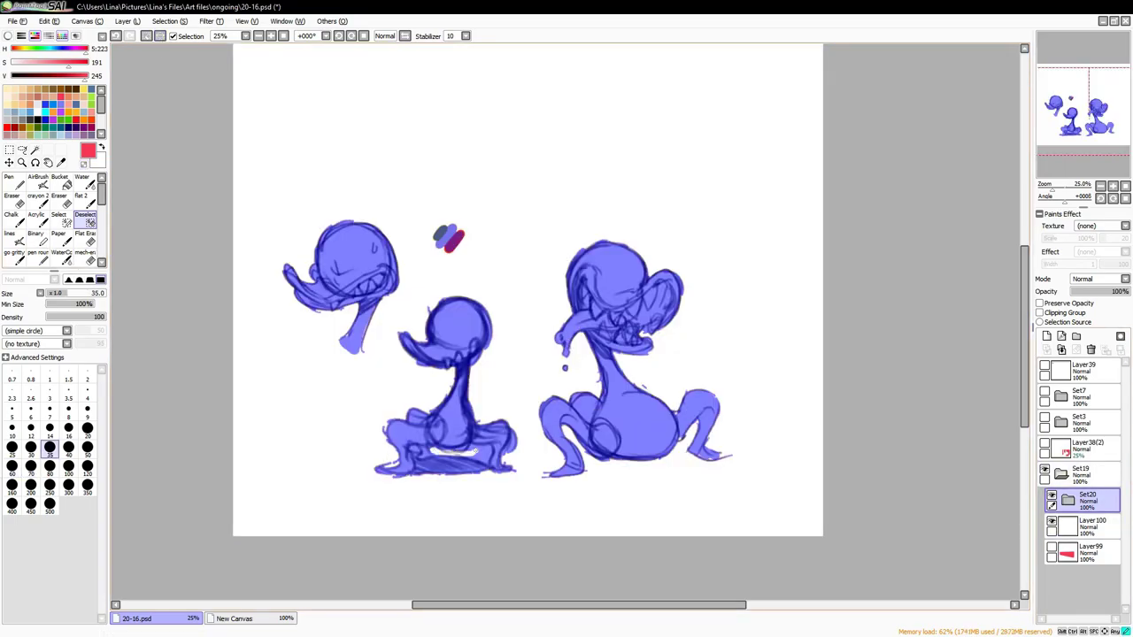
pyautogui.click(1089, 526)
pyautogui.click(12, 217)
pyautogui.moveTo(611, 283)
pyautogui.mouseDown()
pyautogui.moveTo(637, 425)
pyautogui.moveTo(461, 389)
pyautogui.moveTo(442, 215)
pyautogui.moveTo(443, 461)
pyautogui.mouseUp()
# Set the sketch layer set to Shade mode at 42% opacity and turn on Preserve Opacity for the flat colour layer
pyautogui.click(1087, 500)
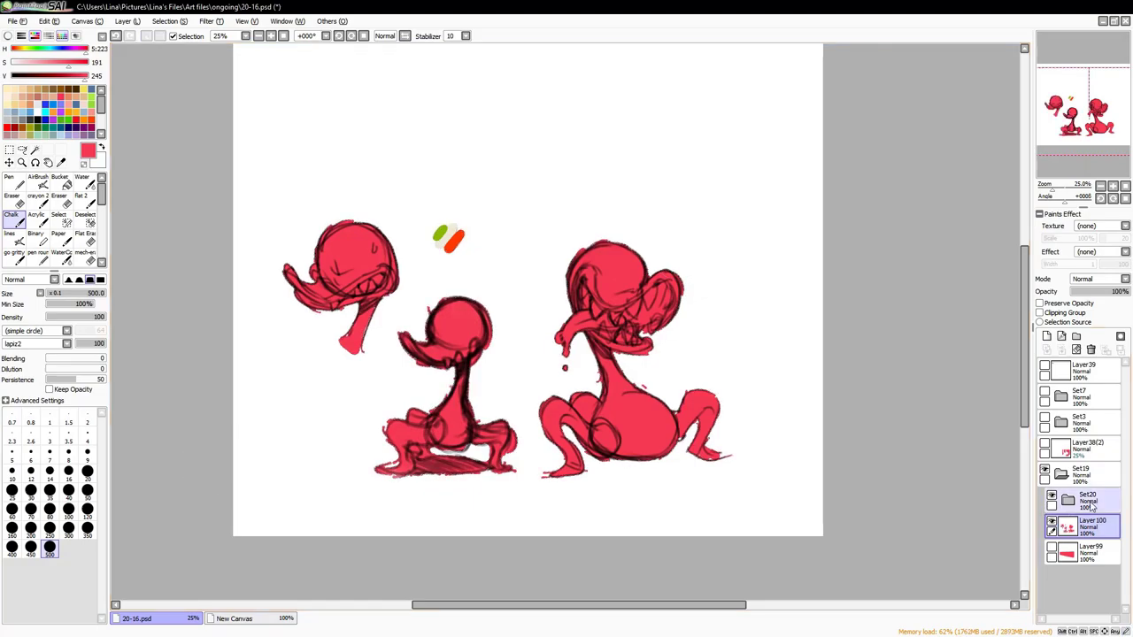
pyautogui.click(1097, 279)
pyautogui.click(1099, 323)
pyautogui.click(1095, 291)
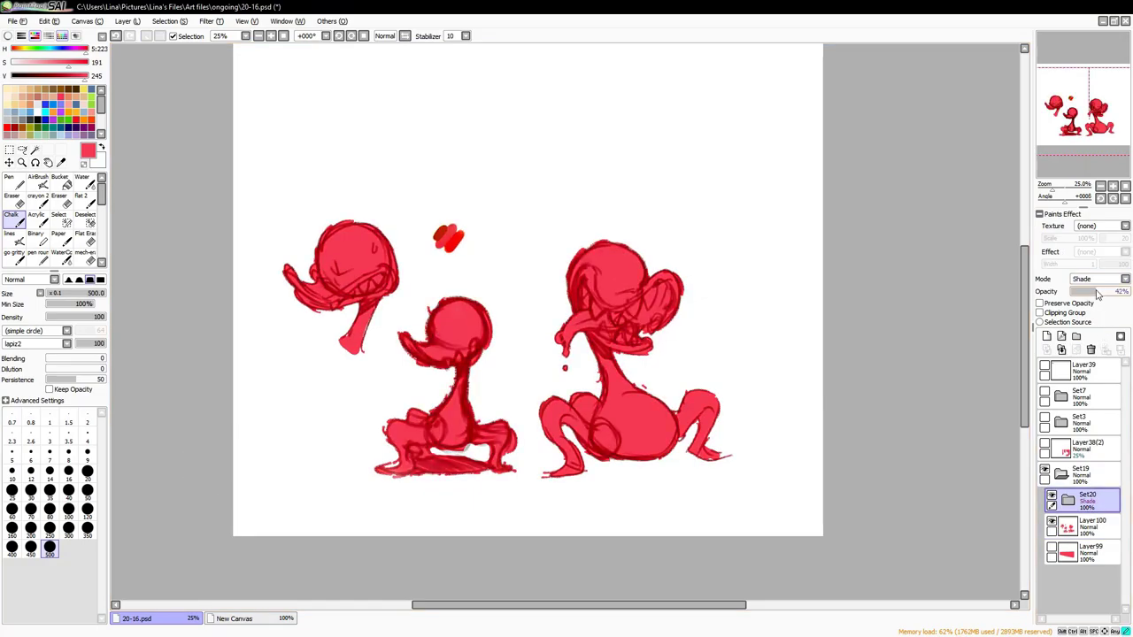
pyautogui.click(1089, 526)
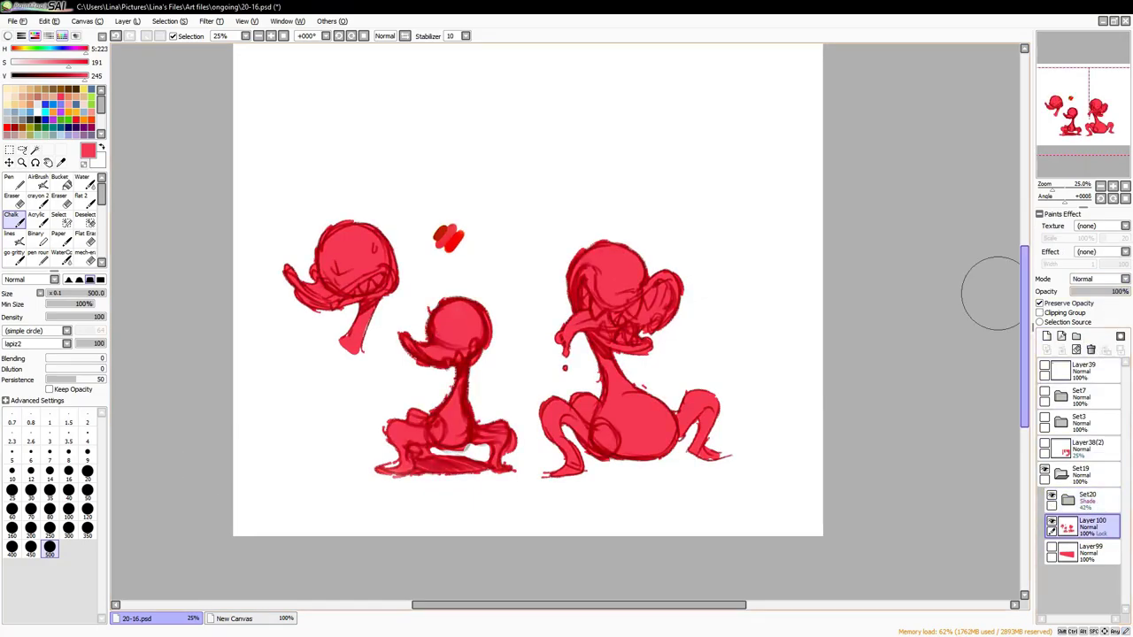
# Move the three colour swatches out of the sketch set onto a new layer above it
pyautogui.click(9, 162)
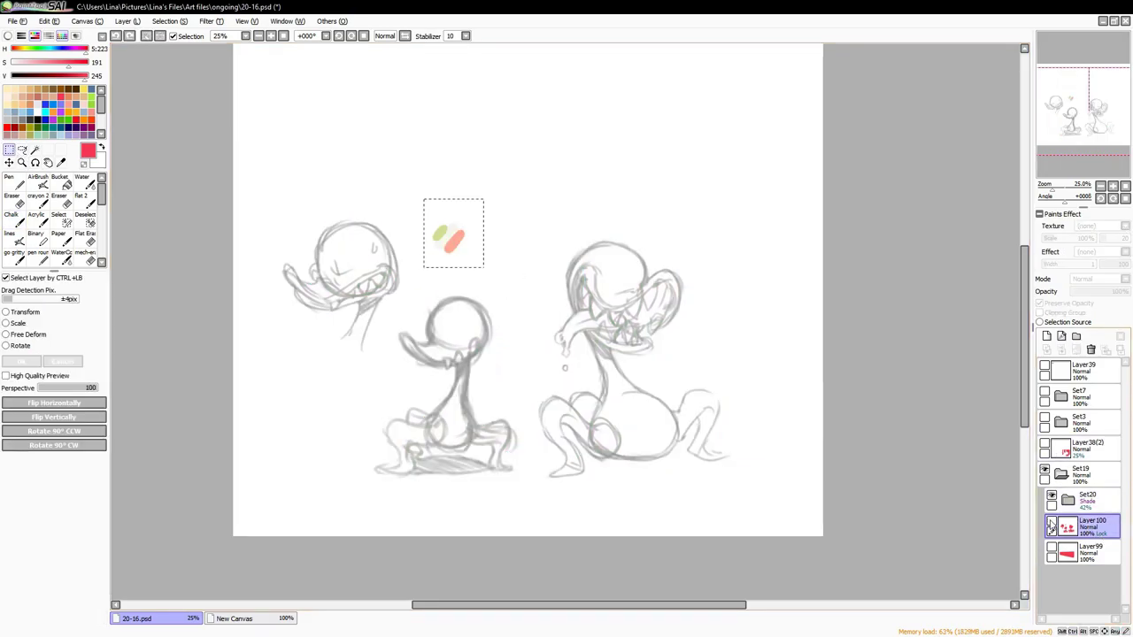
pyautogui.click(1097, 501)
pyautogui.hotkey('ctrl', 'shift', 'n')
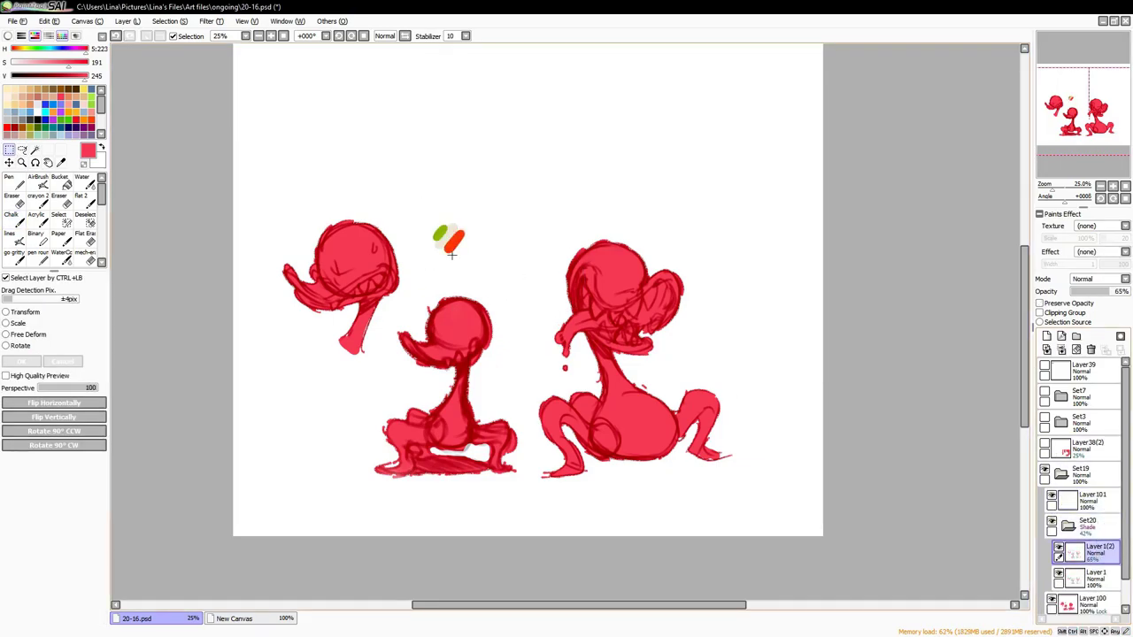
# Paint the large creature's head, neck and belly off-white on the flat colour layer
pyautogui.press('v')
pyautogui.click(1096, 553)
pyautogui.moveTo(611, 257)
pyautogui.mouseDown()
pyautogui.moveTo(623, 260)
pyautogui.moveTo(602, 253)
pyautogui.moveTo(563, 280)
pyautogui.mouseUp()
pyautogui.press('[')
pyautogui.press('[')
pyautogui.press('[')
pyautogui.press('[')
pyautogui.press('[')
pyautogui.press('[')
pyautogui.press(']')
pyautogui.press(']')
pyautogui.moveTo(584, 345)
pyautogui.mouseDown()
pyautogui.moveTo(620, 365)
pyautogui.moveTo(632, 425)
pyautogui.moveTo(657, 452)
pyautogui.moveTo(611, 453)
pyautogui.mouseUp()
# Paint the large creature's legs green and its open mouth orange-red, sampling both colours from the swatches
pyautogui.press('c')
pyautogui.keyDown('alt'); pyautogui.click(440, 235); pyautogui.keyUp('alt')
pyautogui.press(']')
pyautogui.press(']')
pyautogui.moveTo(567, 407)
pyautogui.mouseDown()
pyautogui.moveTo(553, 460)
pyautogui.moveTo(575, 403)
pyautogui.moveTo(595, 449)
pyautogui.mouseUp()
pyautogui.press(']')
pyautogui.moveTo(691, 394); pyautogui.dragTo(728, 455)
pyautogui.keyDown('alt'); pyautogui.click(449, 237); pyautogui.keyUp('alt')
pyautogui.moveTo(584, 266)
pyautogui.mouseDown()
pyautogui.moveTo(593, 317)
pyautogui.moveTo(552, 324)
pyautogui.mouseUp()
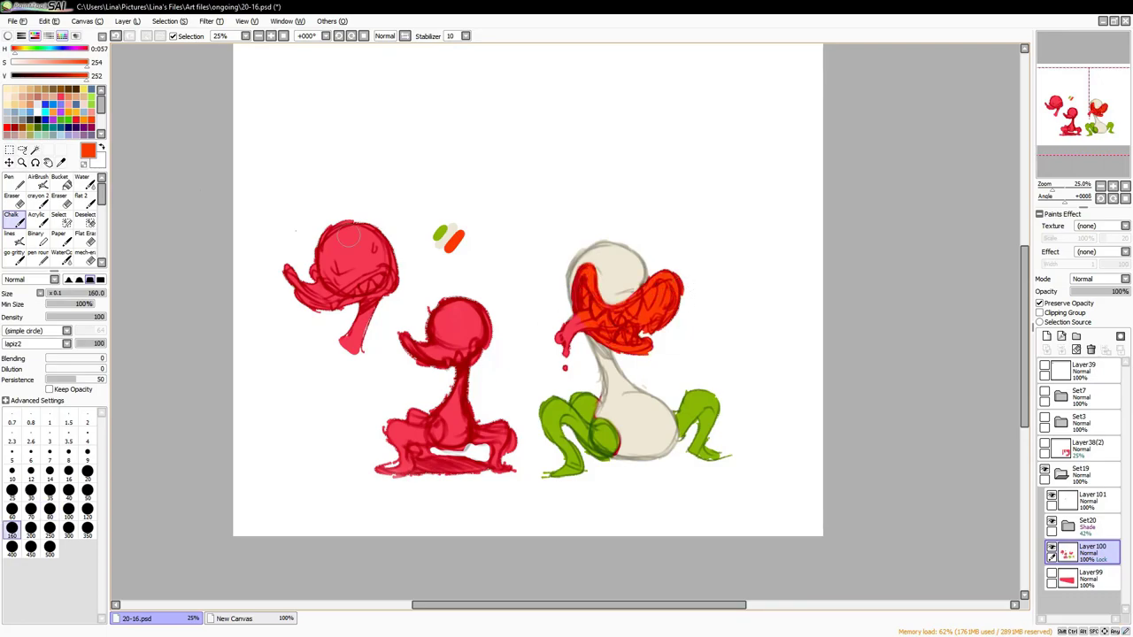
# Paint the large creature's pointed teeth off-white with the Chalk brush at sizes from 35 to 50
pyautogui.click(50, 489)
pyautogui.keyDown('alt'); pyautogui.click(595, 307); pyautogui.keyUp('alt')
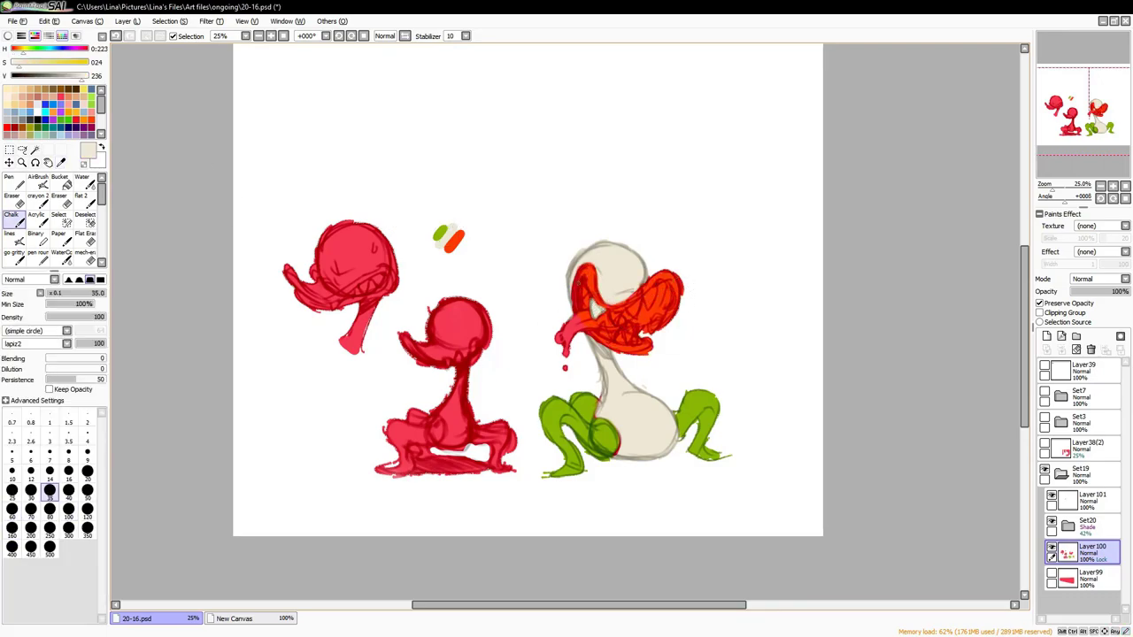
pyautogui.press('h')
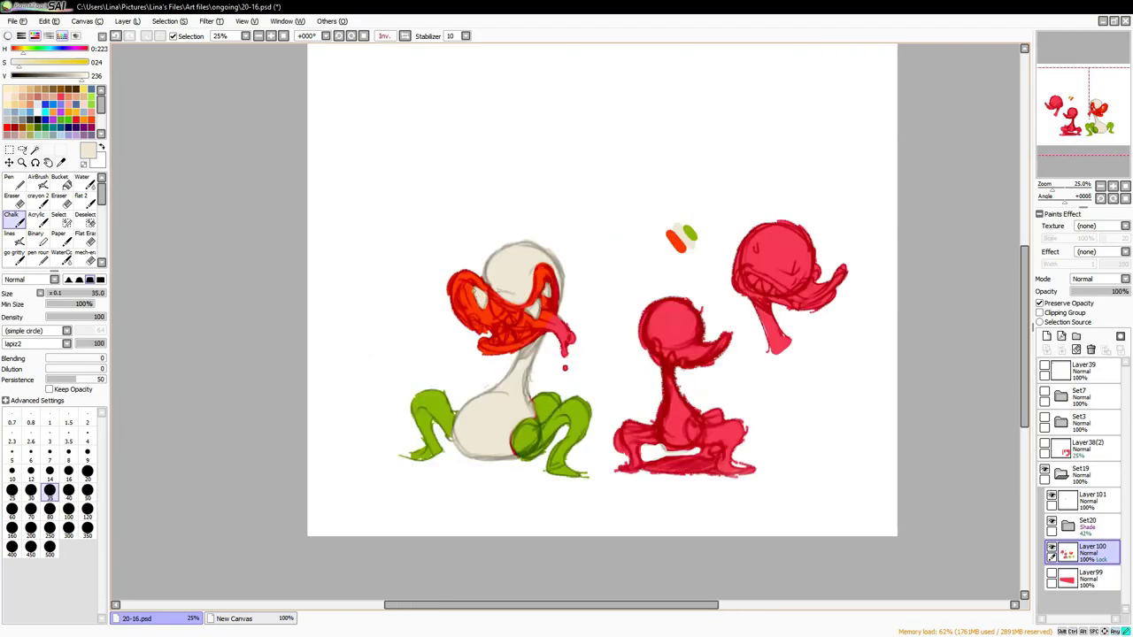
pyautogui.click(87, 489)
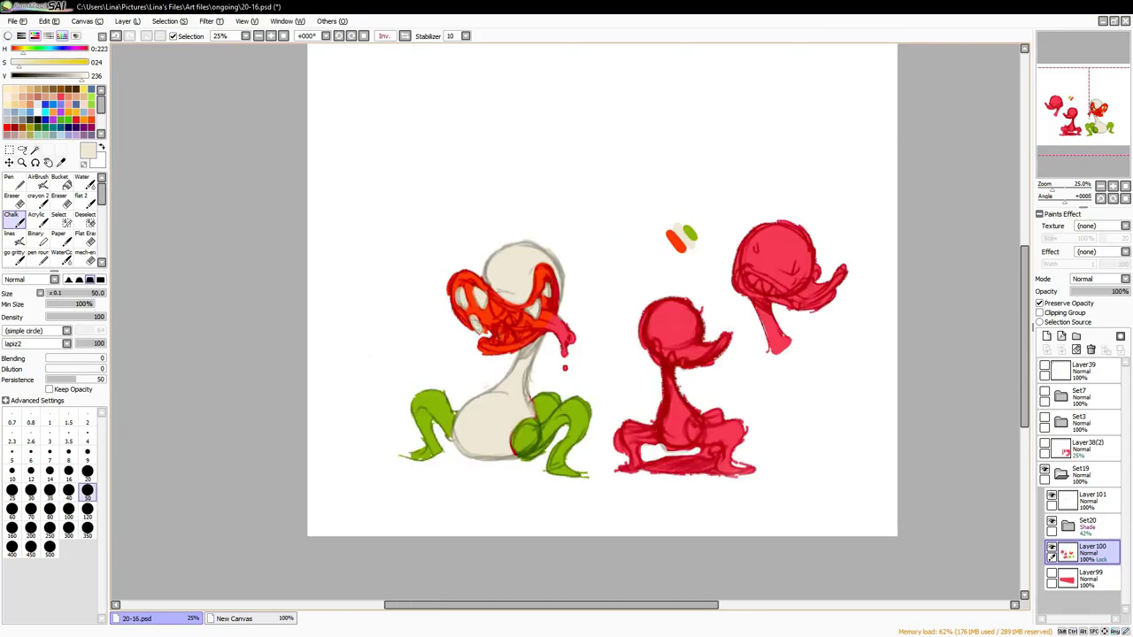
pyautogui.click(31, 490)
pyautogui.click(68, 489)
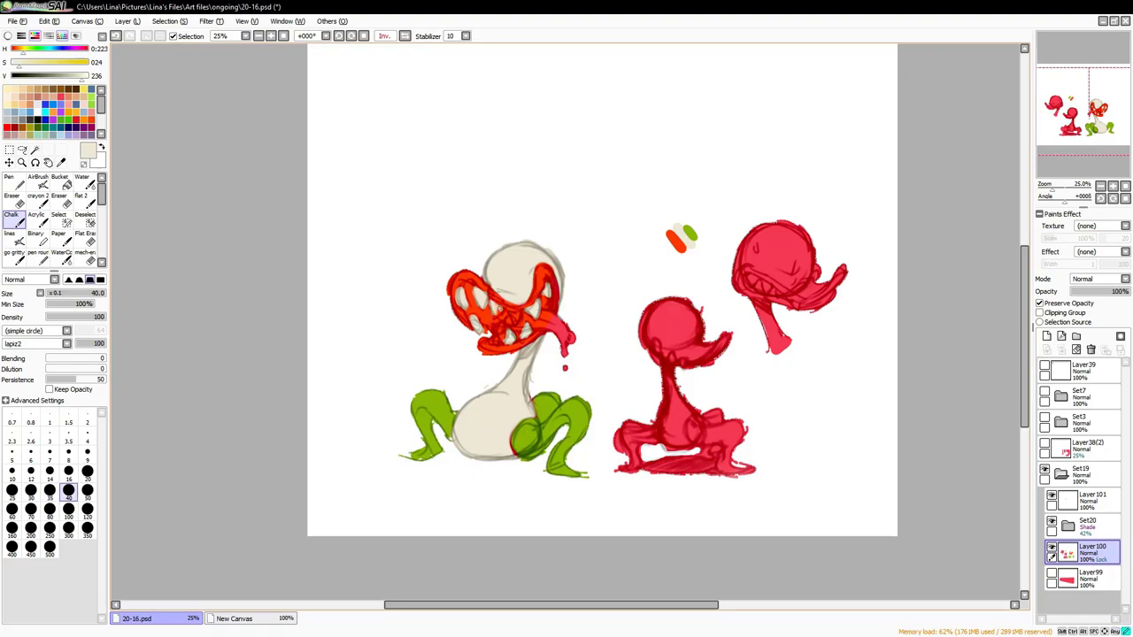
pyautogui.press('h')
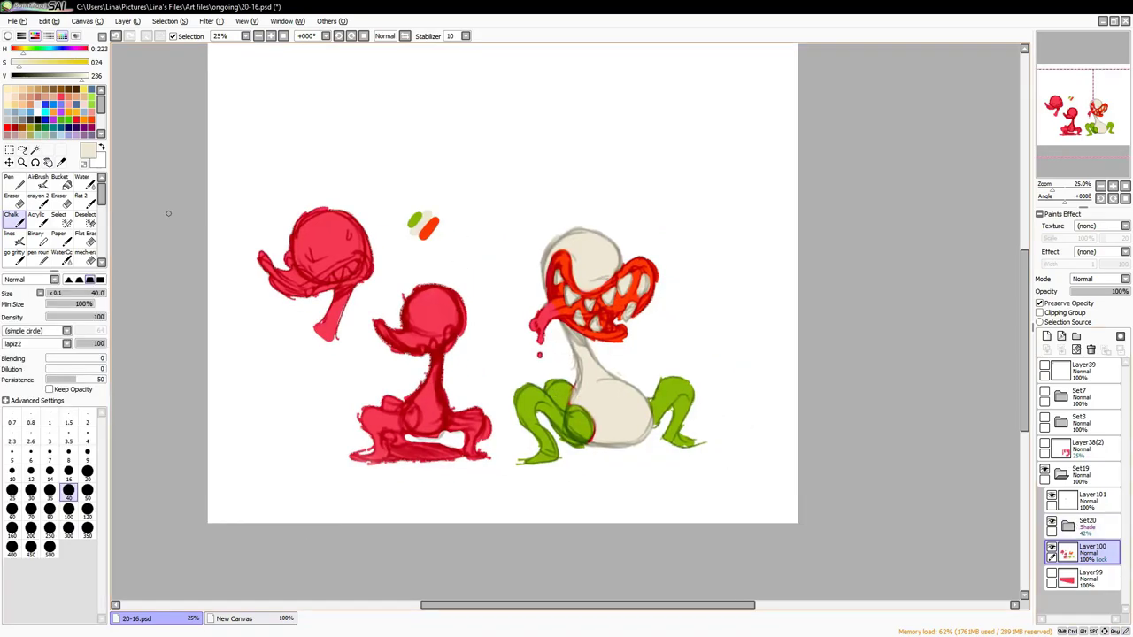
# Cover the red base of the other two creatures with white using the AirBrush at size 500
pyautogui.click(37, 181)
pyautogui.click(95, 159)
pyautogui.moveTo(265, 247); pyautogui.dragTo(374, 256)
pyautogui.click(1051, 576)
# Duplicate the flat colour layer, whiten the copy and hide the original, with the sketch set back at Normal mode and 100% opacity
pyautogui.click(1087, 524)
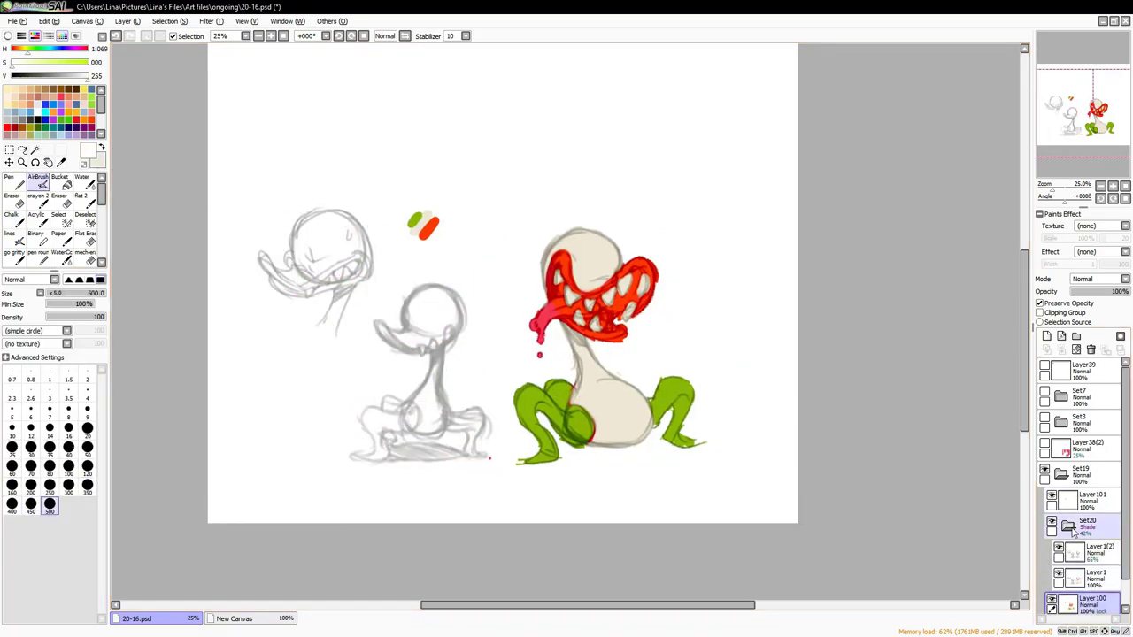
pyautogui.moveTo(1095, 291); pyautogui.dragTo(1120, 292)
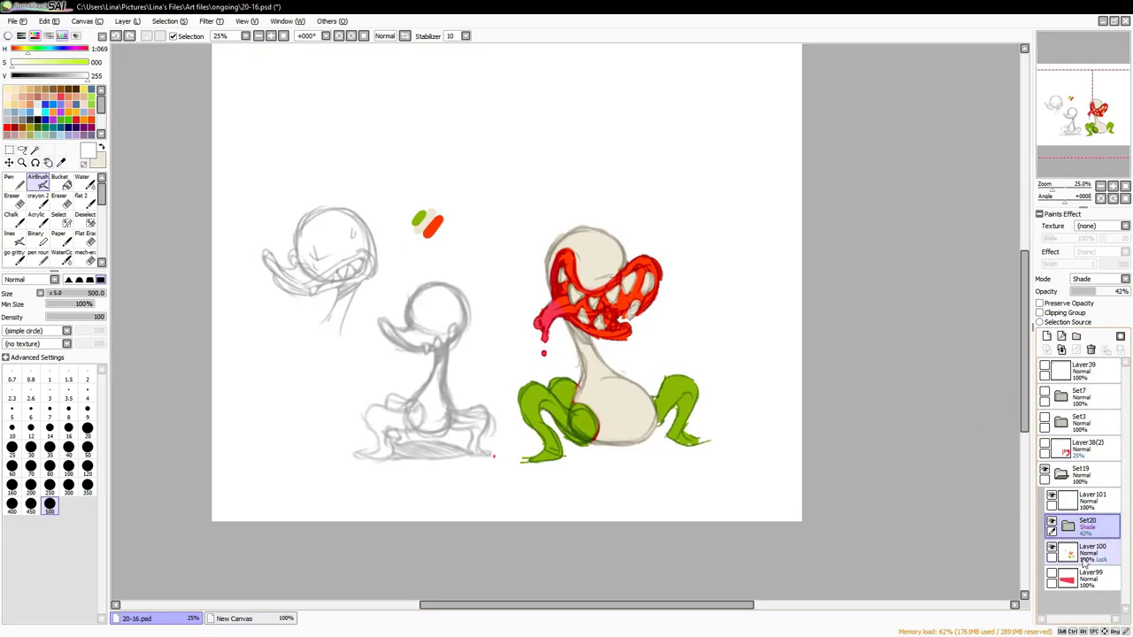
pyautogui.click(1085, 561)
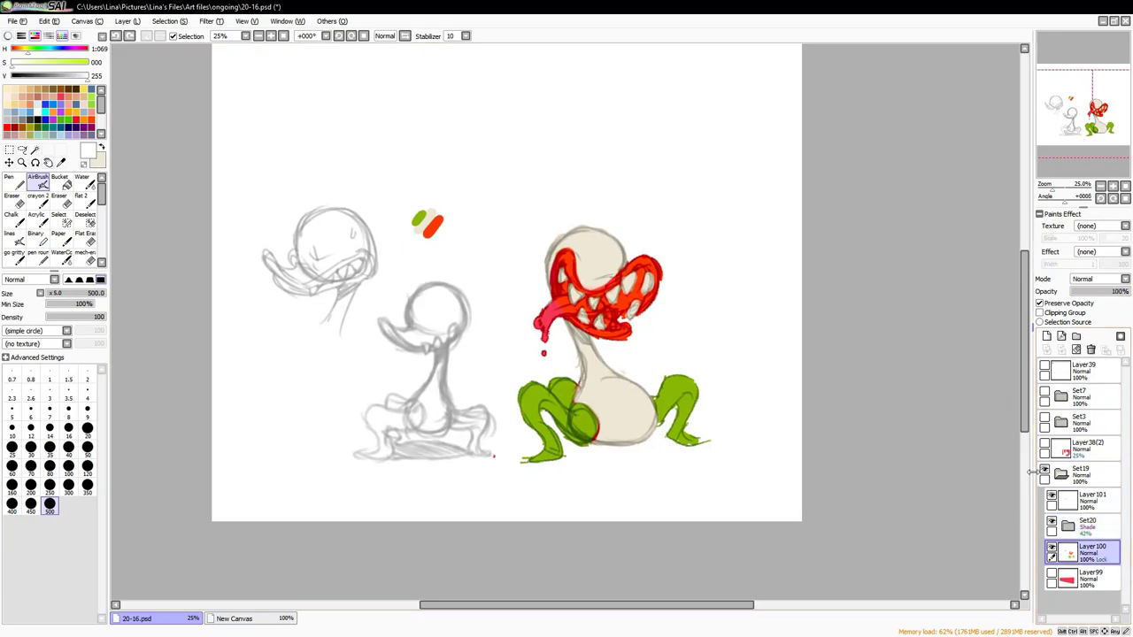
pyautogui.hotkey('ctrl', 'j')
pyautogui.moveTo(673, 416); pyautogui.dragTo(732, 368)
pyautogui.click(1052, 549)
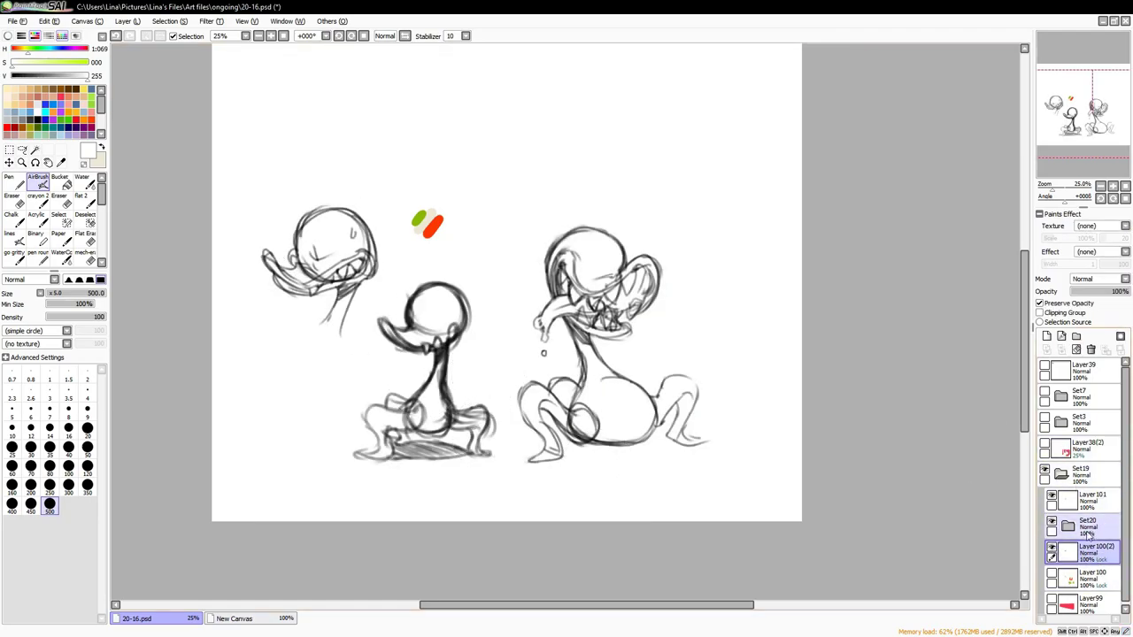
# Add a layer inside the sketch set and sketch the third creature's back and chest lines in black at size 14
pyautogui.click(1046, 337)
pyautogui.click(13, 255)
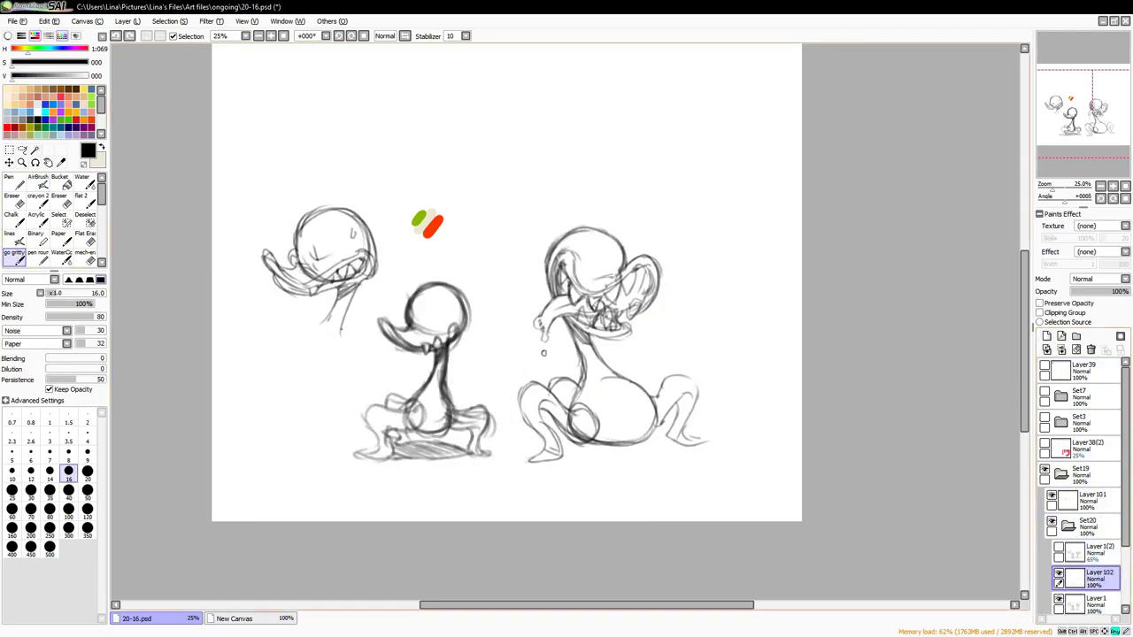
pyautogui.hotkey('ctrl', 'z')
pyautogui.press('[')
pyautogui.hotkey('ctrl', 'z')
pyautogui.hotkey('ctrl', 'y')
pyautogui.hotkey('ctrl', 'z')
pyautogui.hotkey('ctrl', 'y')
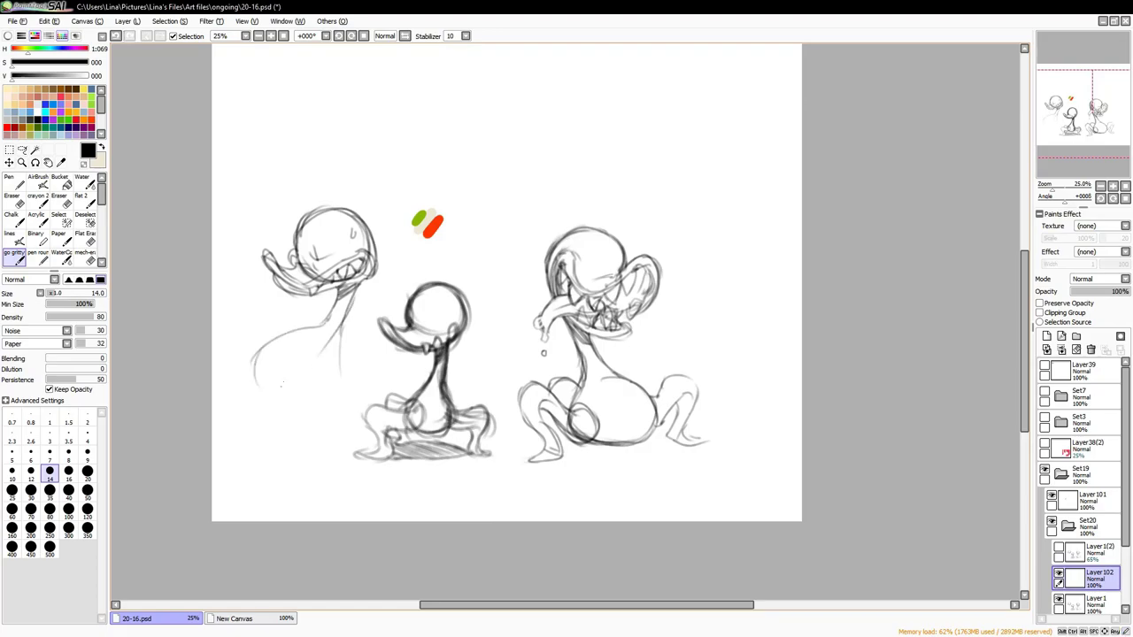
# Sketch the third creature's rounded belly, thighs and bent rear legs with feet
pyautogui.hotkey('ctrl', 'z')
pyautogui.hotkey('ctrl', 'z')
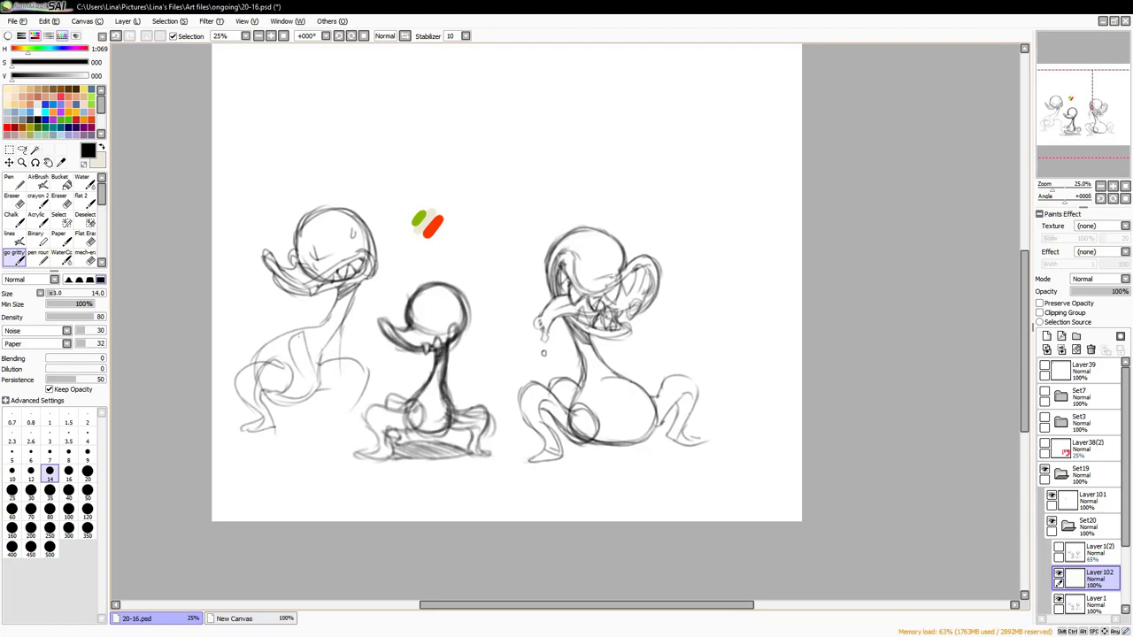
pyautogui.hotkey('ctrl', 'z')
pyautogui.hotkey('ctrl', 'z')
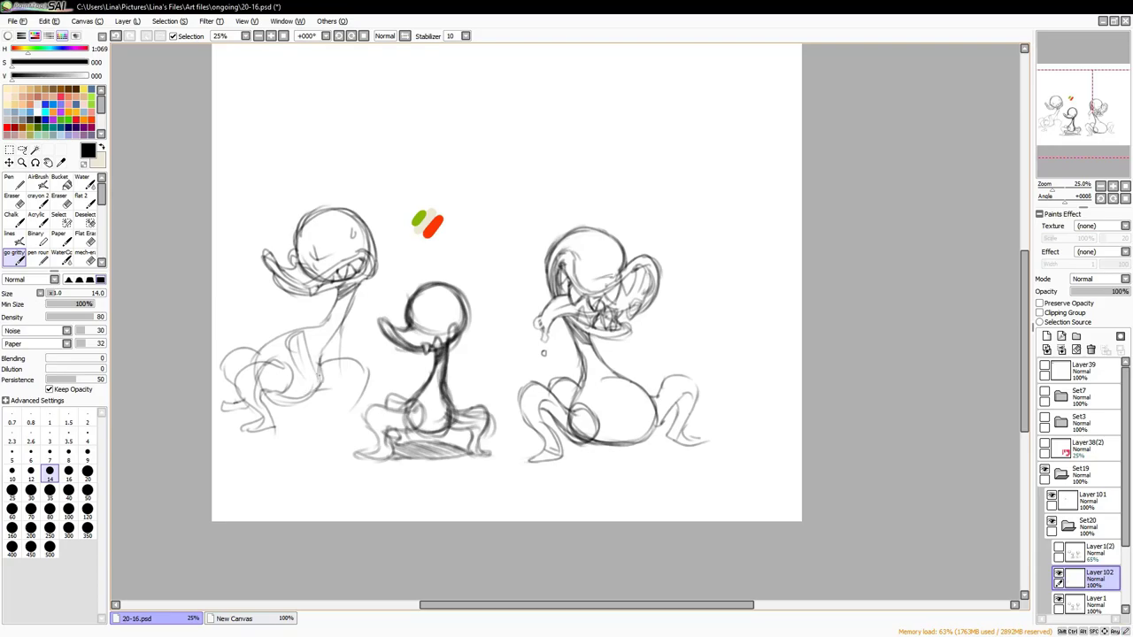
# Add contour strokes along the third creature's chest and underside, and define its folded front leg
pyautogui.hotkey('ctrl', 'z')
pyautogui.hotkey('ctrl', 'z')
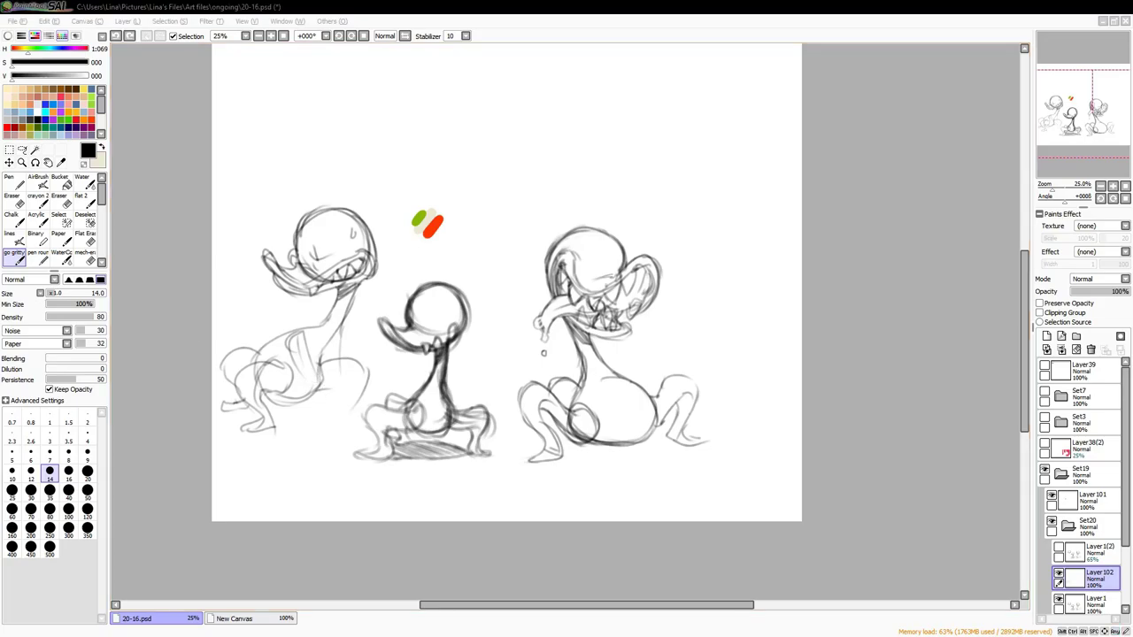
pyautogui.hotkey('ctrl', 'y')
pyautogui.hotkey('ctrl', 'y')
pyautogui.hotkey('ctrl', 'y')
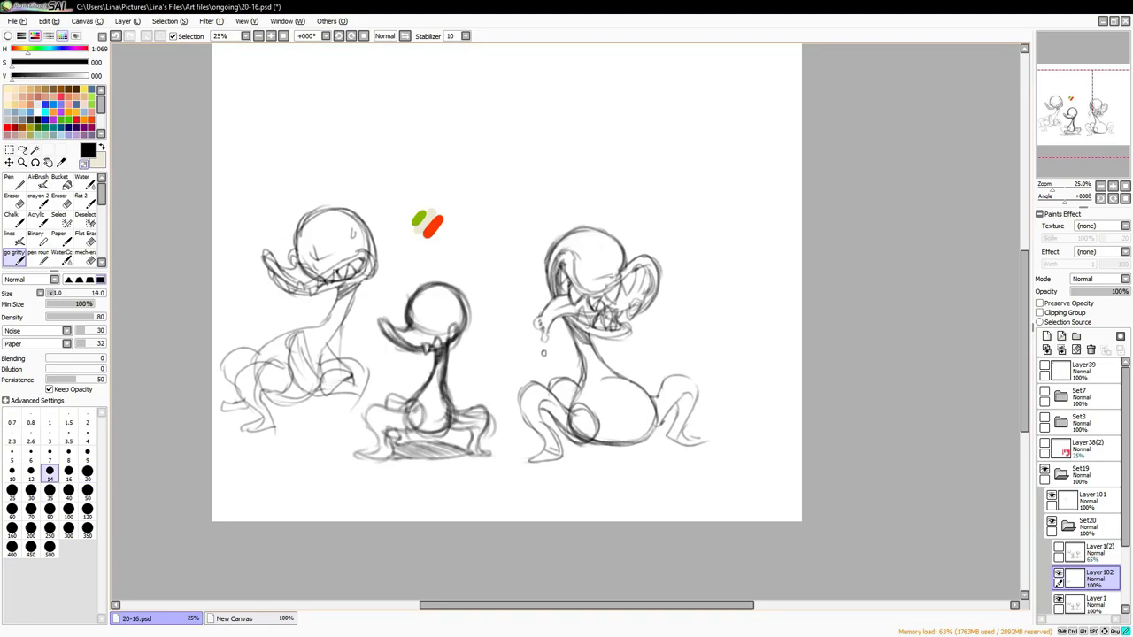
# Clean up overlapping lines on the original sketch layer at size 60, and return to the third creature's body layer at size 14
pyautogui.click(1088, 602)
pyautogui.click(12, 509)
pyautogui.moveTo(721, 496); pyautogui.dragTo(739, 462)
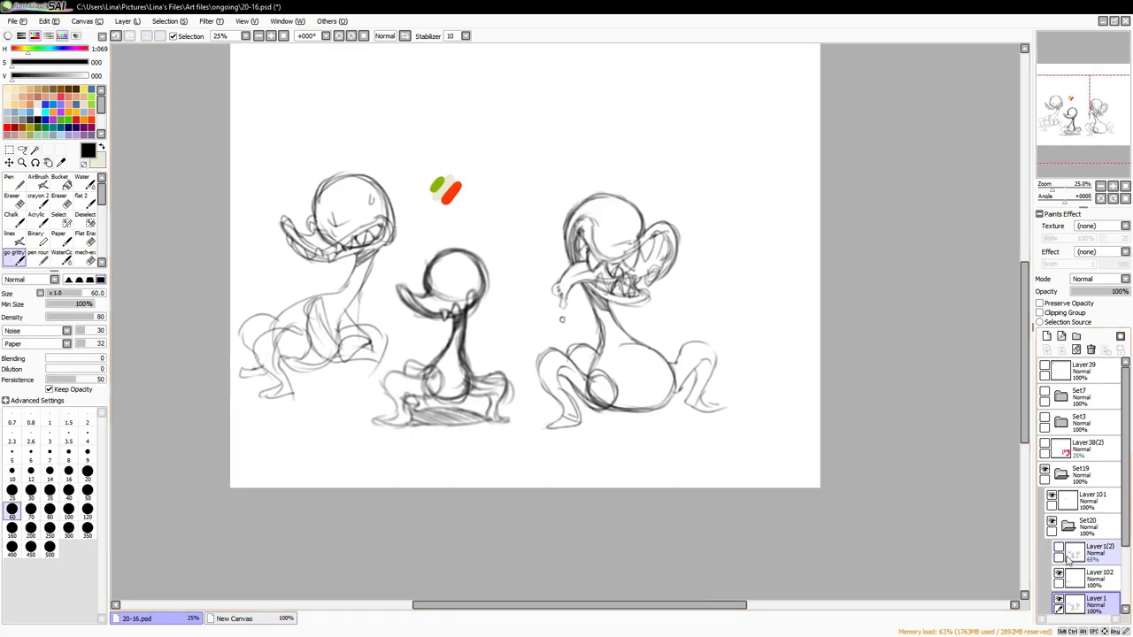
pyautogui.click(1088, 576)
pyautogui.click(50, 471)
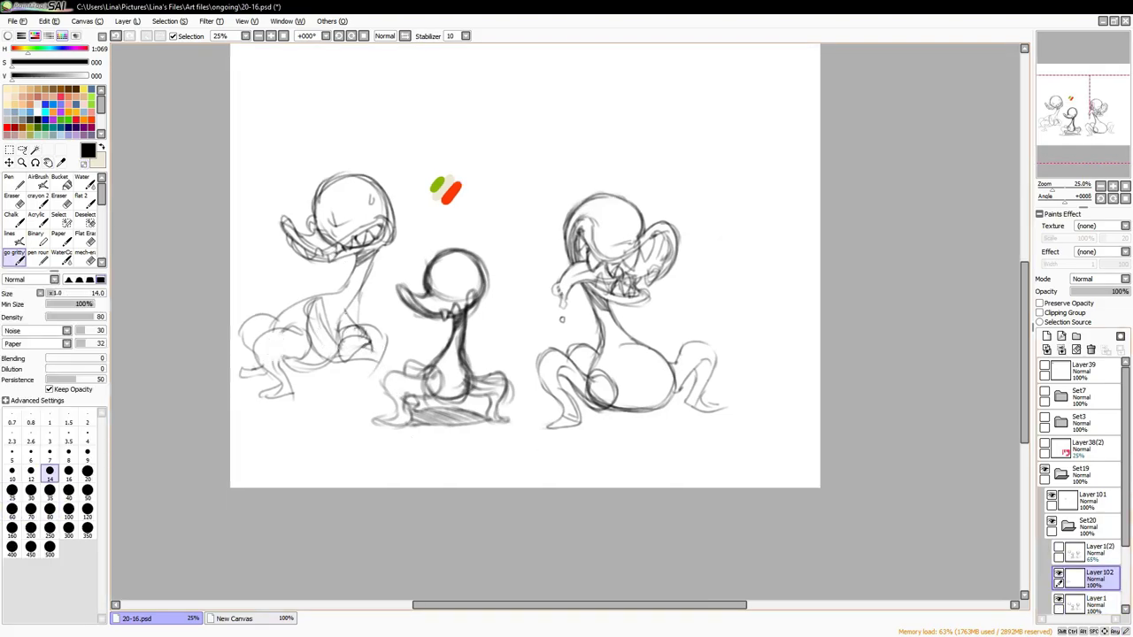
pyautogui.press('h')
pyautogui.press('h')
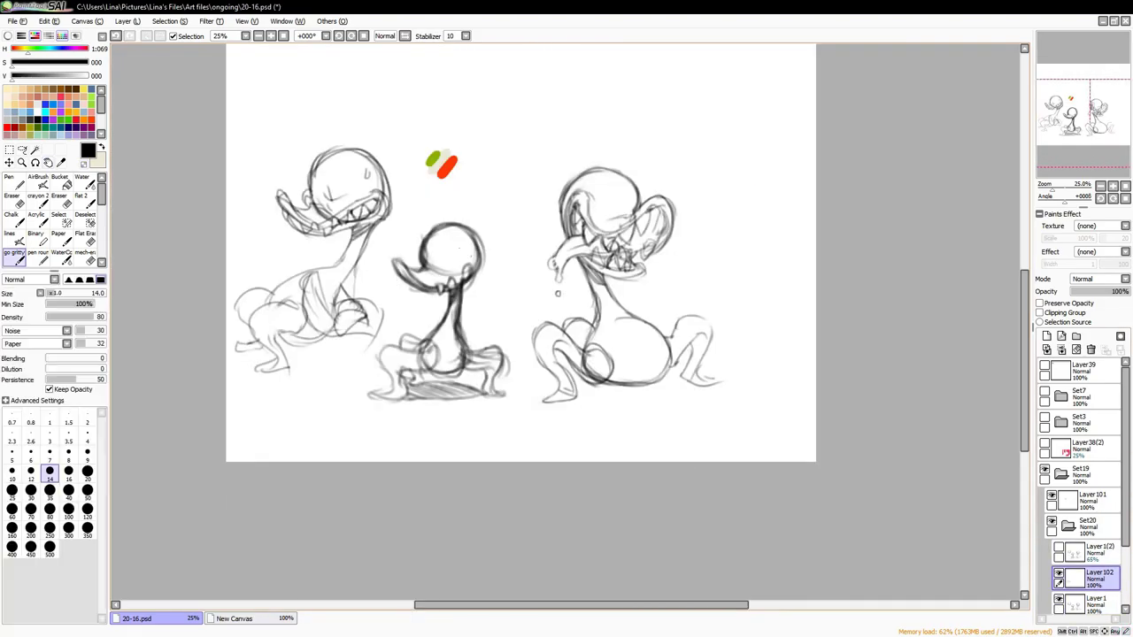
# Darken the third creature's teeth and jaw, and refine its belly and front foot with thin black strokes
pyautogui.moveTo(358, 197); pyautogui.dragTo(423, 245)
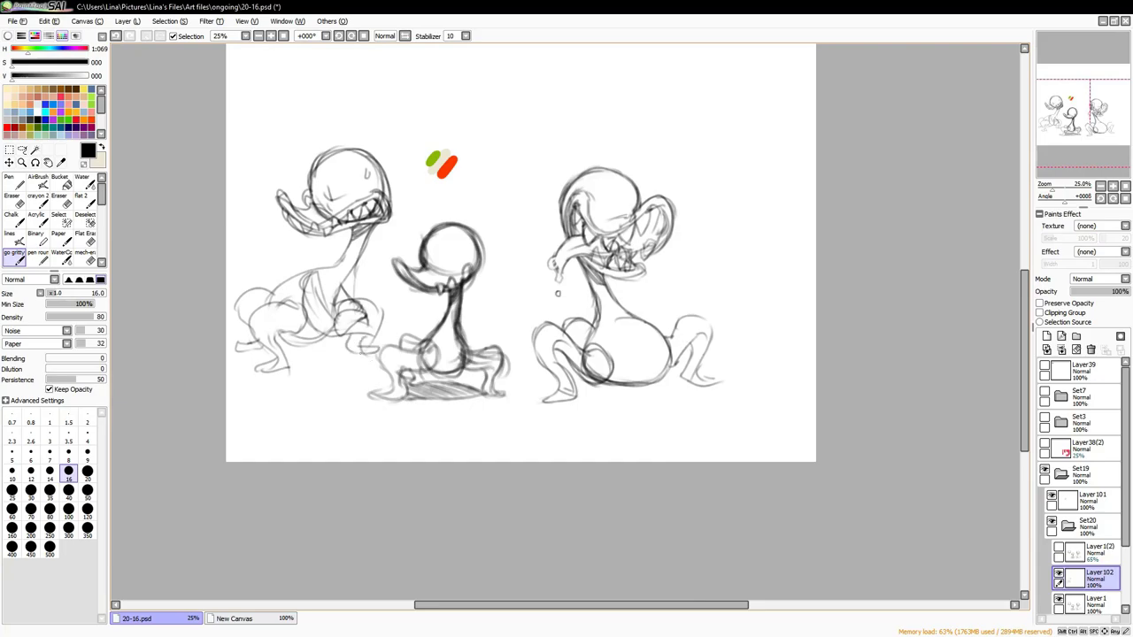
pyautogui.moveTo(301, 338); pyautogui.dragTo(319, 361)
pyautogui.press('[')
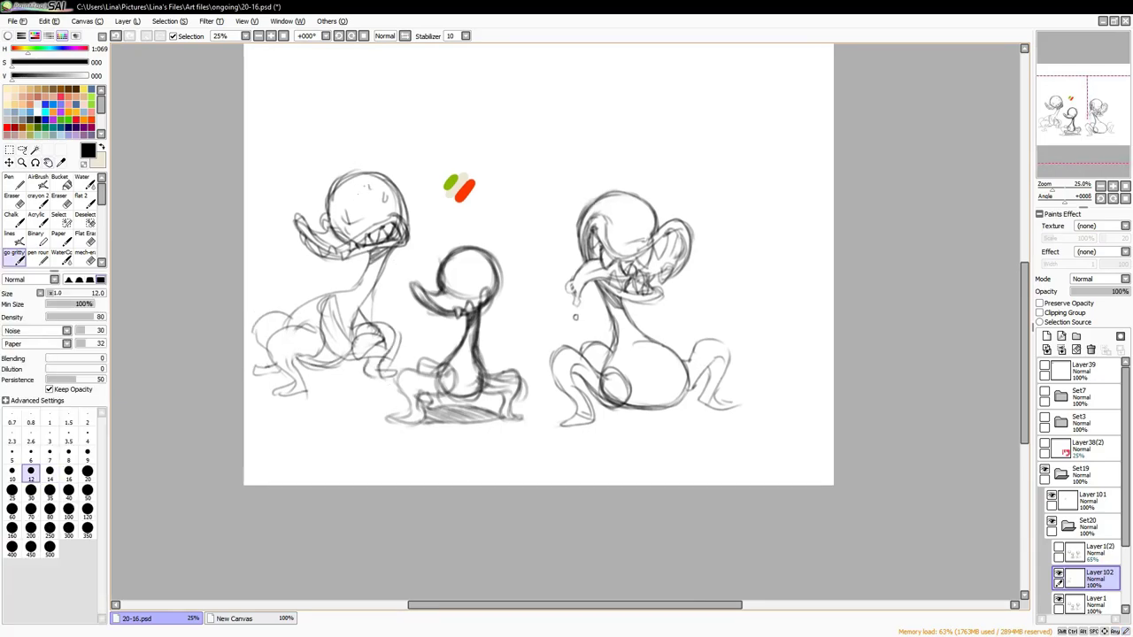
pyautogui.press('h')
pyautogui.press('h')
pyautogui.hscroll(3, 567, 265)
pyautogui.press('h')
pyautogui.press('h')
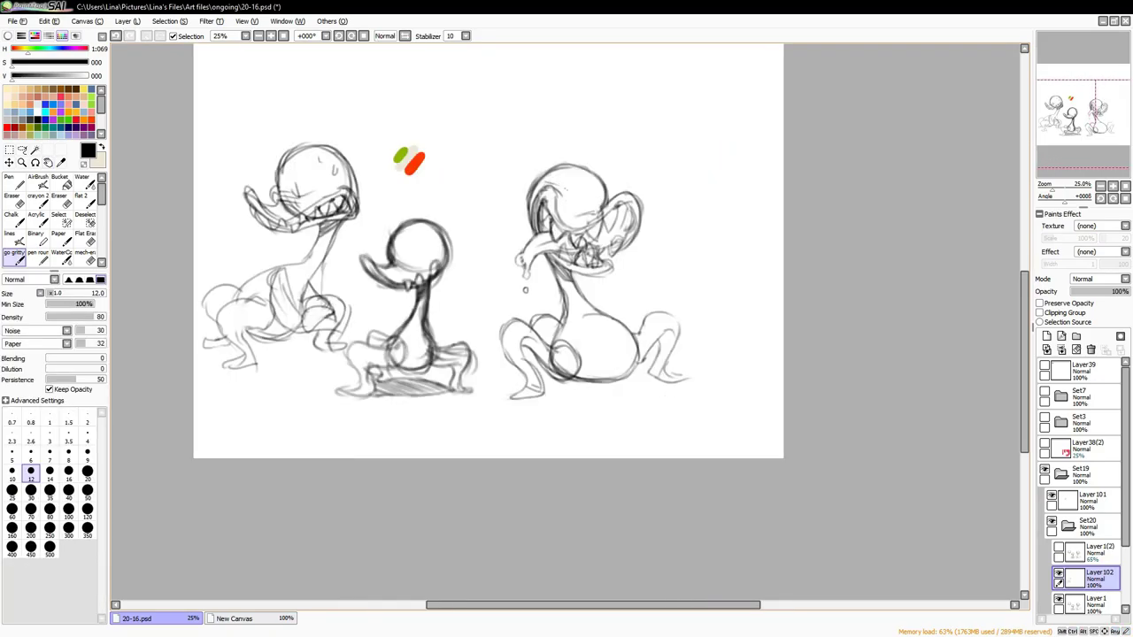
pyautogui.press('h')
pyautogui.press(']')
pyautogui.press(']')
pyautogui.scroll(-1, 1113, 584)
# Merge the third creature's body layer into the sketch layer, and shift the sketches and colour swatch to the right on the canvas
pyautogui.click(1113, 584)
pyautogui.press(']')
pyautogui.press(']')
pyautogui.press(']')
pyautogui.press(']')
pyautogui.press(']')
pyautogui.press(']')
pyautogui.press(']')
pyautogui.press(']')
pyautogui.press('h')
pyautogui.moveTo(328, 297); pyautogui.dragTo(380, 354)
pyautogui.hotkey('ctrl', 'z')
pyautogui.click(1094, 577)
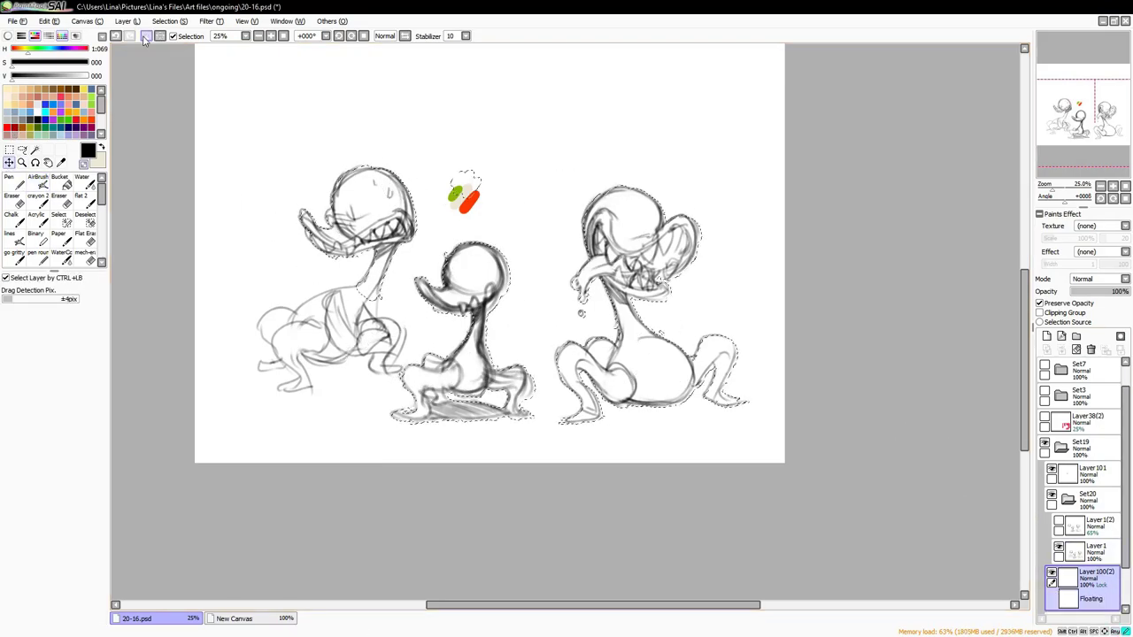
# Select the silhouettes of all three creatures from the line layer, brushing the third creature's missed leg area into the selection at size 70
pyautogui.keyDown('ctrl'); pyautogui.click(452, 339); pyautogui.keyUp('ctrl')
pyautogui.press('w')
pyautogui.click(525, 404)
pyautogui.hotkey('ctrl', 'i')
pyautogui.click(58, 215)
pyautogui.moveTo(694, 354)
pyautogui.mouseDown()
pyautogui.moveTo(713, 371)
pyautogui.moveTo(708, 345)
pyautogui.moveTo(725, 354)
pyautogui.mouseUp()
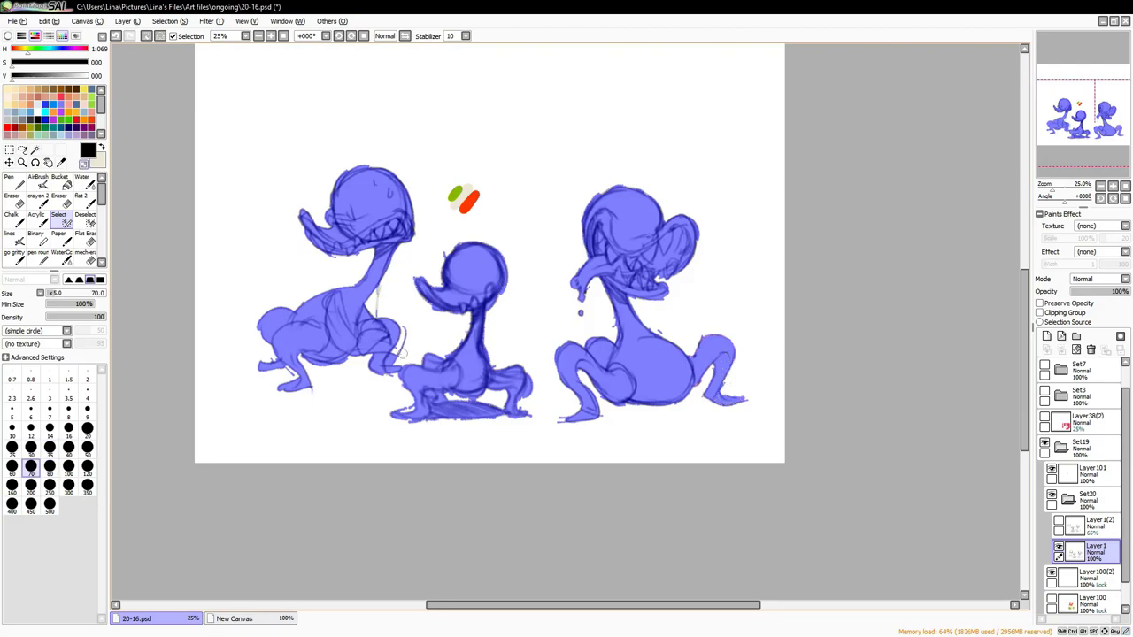
# Fill the selected silhouettes with white on Layer100(2) using Chalk at size 500, and deselect
pyautogui.click(1094, 577)
pyautogui.click(12, 215)
pyautogui.press('x')
pyautogui.click(50, 547)
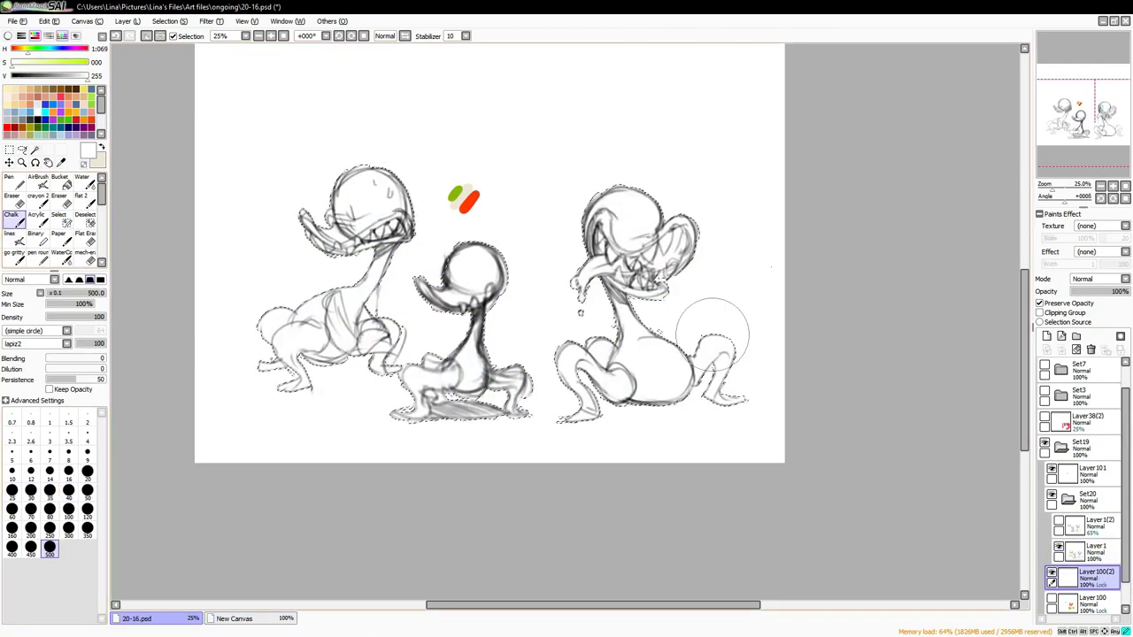
pyautogui.moveTo(337, 292); pyautogui.dragTo(637, 301)
pyautogui.hotkey('ctrl', 'd')
# Add a new layer clipped to the white fill and airbrush the third creature beige
pyautogui.click(1068, 500)
pyautogui.click(1046, 337)
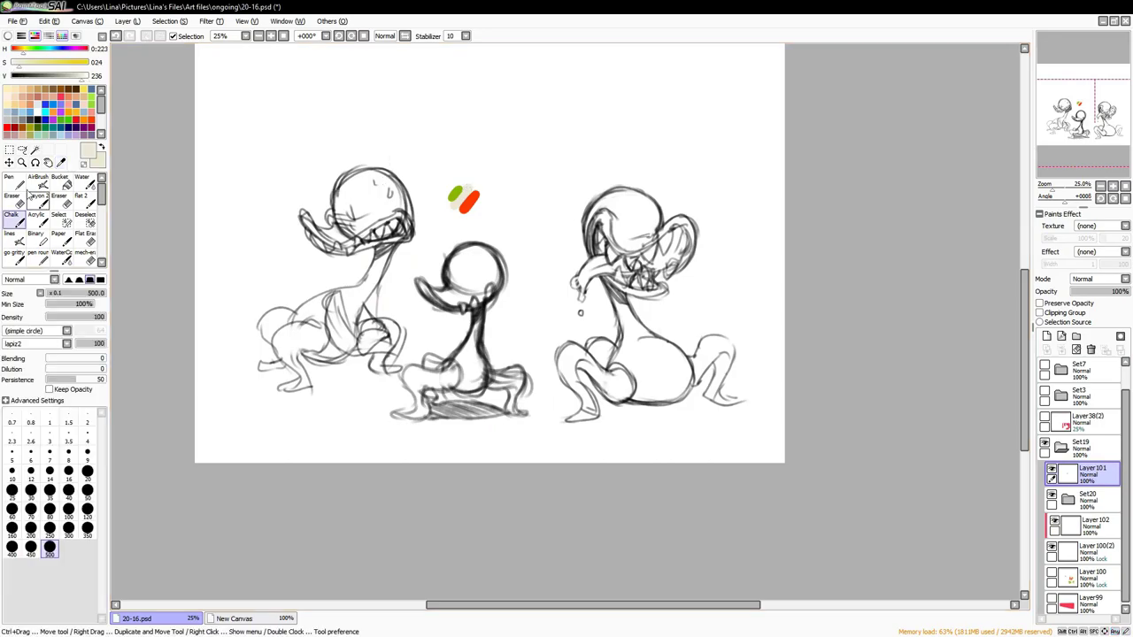
pyautogui.click(1040, 313)
pyautogui.click(37, 182)
pyautogui.moveTo(575, 265)
pyautogui.mouseDown()
pyautogui.moveTo(638, 371)
pyautogui.moveTo(471, 217)
pyautogui.mouseUp()
# Airbrush the third creature's legs and thighs with the swatch green at sizes 250 and 200
pyautogui.keyDown('alt'); pyautogui.click(417, 208); pyautogui.keyUp('alt')
pyautogui.moveTo(531, 354); pyautogui.dragTo(539, 425)
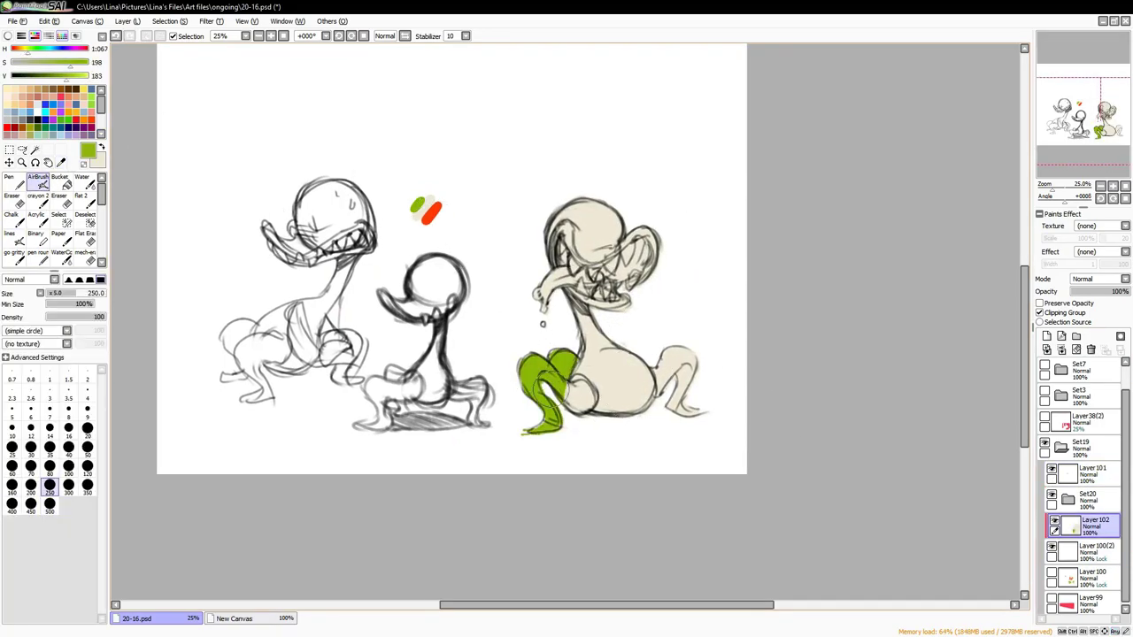
pyautogui.click(31, 485)
pyautogui.moveTo(549, 371); pyautogui.dragTo(593, 411)
pyautogui.moveTo(655, 349); pyautogui.dragTo(694, 411)
pyautogui.click(1089, 550)
pyautogui.click(1089, 526)
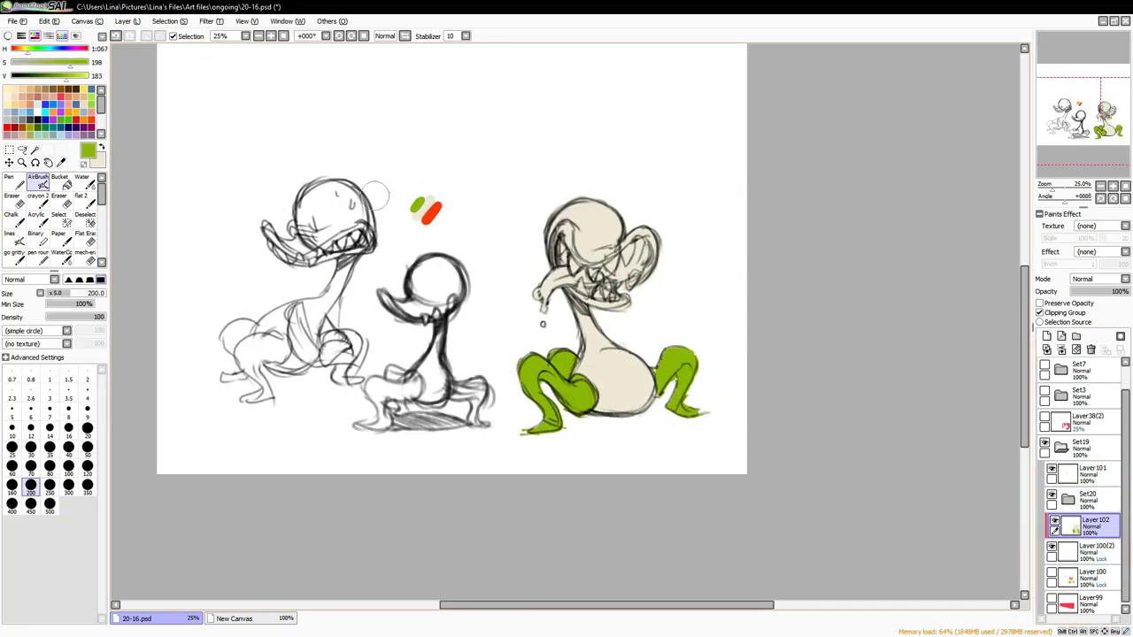
# Paint the third creature's lips and open mouth with the swatch red, using AirBrush and Chalk at size 200
pyautogui.keyDown('alt'); pyautogui.click(431, 211); pyautogui.keyUp('alt')
pyautogui.moveTo(619, 265); pyautogui.dragTo(456, 252)
pyautogui.moveTo(394, 212)
pyautogui.mouseDown()
pyautogui.moveTo(416, 261)
pyautogui.moveTo(451, 288)
pyautogui.mouseUp()
pyautogui.click(13, 219)
pyautogui.click(11, 528)
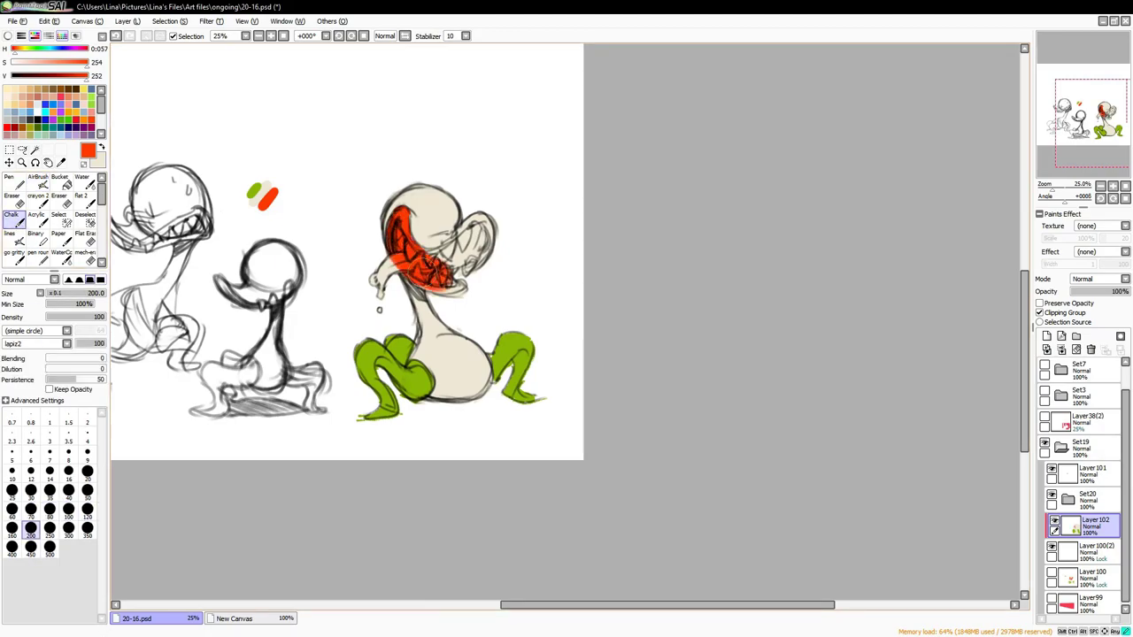
pyautogui.moveTo(407, 248); pyautogui.dragTo(482, 292)
# Paint the third creature's tongue pink and its mouth interior a muted red with Chalk, using size 40 for the fine areas
pyautogui.press('h')
pyautogui.moveTo(442, 208)
pyautogui.mouseDown()
pyautogui.moveTo(509, 265)
pyautogui.moveTo(462, 266)
pyautogui.moveTo(458, 278)
pyautogui.mouseUp()
pyautogui.click(103, 105)
pyautogui.click(15, 115)
pyautogui.click(86, 490)
pyautogui.click(16, 115)
pyautogui.click(16, 109)
pyautogui.moveTo(354, 216); pyautogui.dragTo(367, 251)
pyautogui.click(49, 508)
pyautogui.click(87, 490)
pyautogui.click(86, 125)
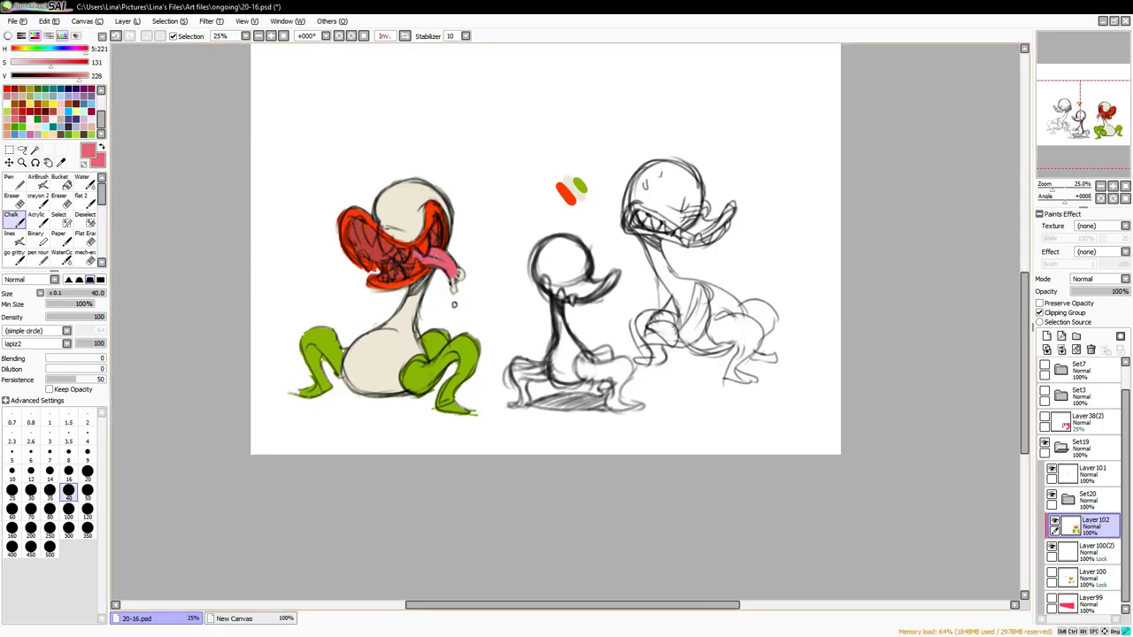
# Paint the third creature's teeth and drool off-white with Chalk at size 35
pyautogui.click(92, 124)
pyautogui.moveTo(100, 124); pyautogui.dragTo(100, 99)
pyautogui.click(38, 103)
pyautogui.click(50, 490)
pyautogui.moveTo(351, 226); pyautogui.dragTo(356, 241)
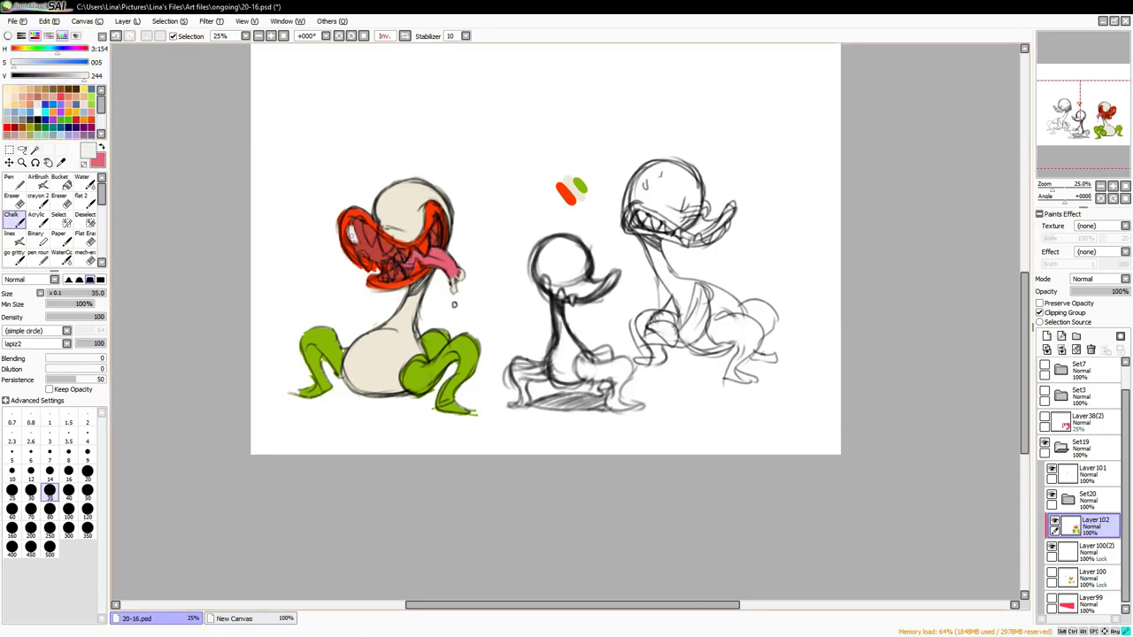
pyautogui.hscroll(1, 566, 266)
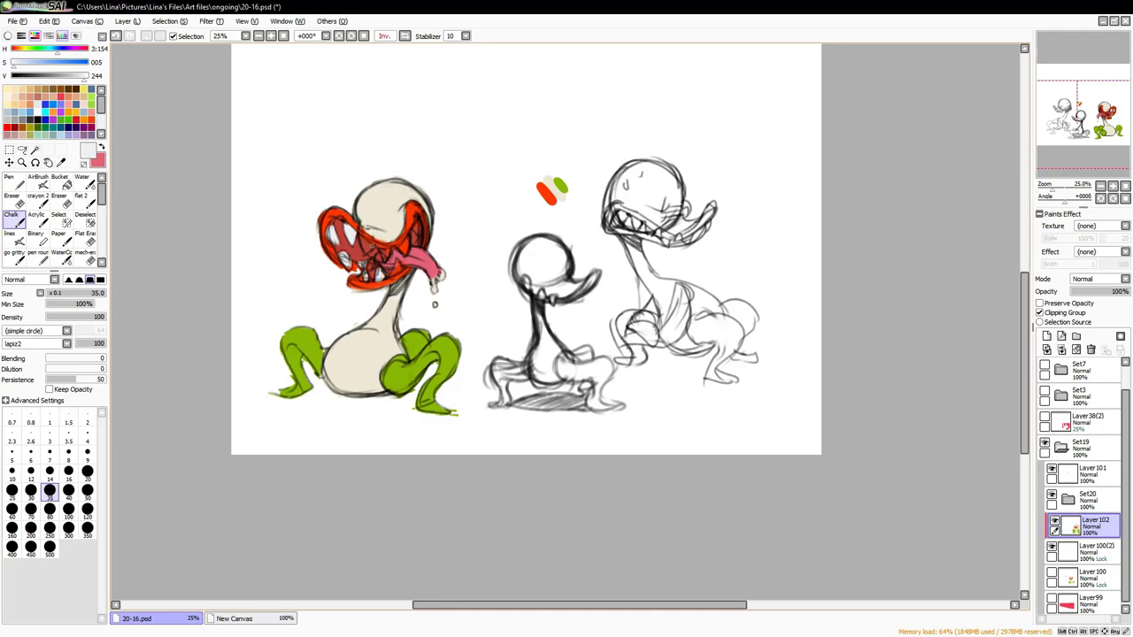
pyautogui.press('h')
pyautogui.moveTo(434, 303); pyautogui.dragTo(463, 297)
# Show the pink backdrop layer Layer99 and reduce its opacity to 29%
pyautogui.hscroll(-1, 464, 297)
pyautogui.click(1088, 602)
pyautogui.click(1052, 602)
pyautogui.moveTo(1117, 291); pyautogui.dragTo(1086, 292)
# Refill the selected creature silhouettes with white on Layer100(2) using Chalk at size 500, and set the pink backdrop's opacity to 32%
pyautogui.click(148, 36)
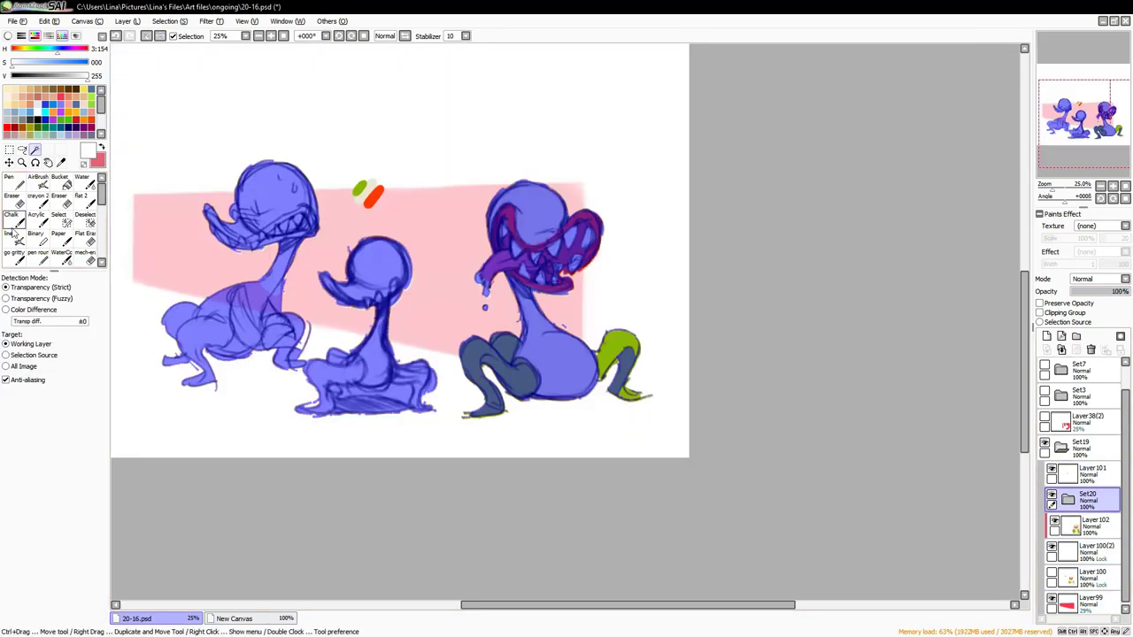
pyautogui.click(50, 546)
pyautogui.click(1089, 548)
pyautogui.hotkey('ctrl', 'd')
pyautogui.click(1089, 602)
pyautogui.click(1091, 292)
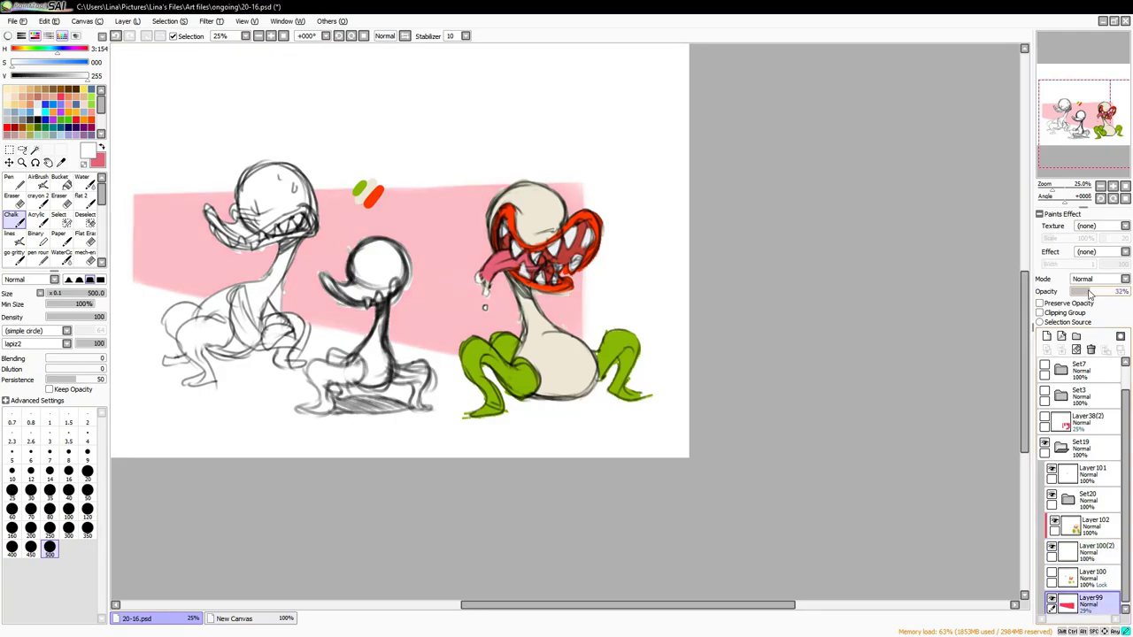
# Replace the pink backdrop with a light grey filled rectangle behind the three creatures on its own layer
pyautogui.press('-')
pyautogui.moveTo(283, 207); pyautogui.dragTo(625, 397)
pyautogui.click(60, 183)
pyautogui.click(442, 354)
pyautogui.press('+')
# Airbrush a grey haze over the first two creatures at size 400 on a new top layer, and reduce its opacity to 22%
pyautogui.click(1047, 336)
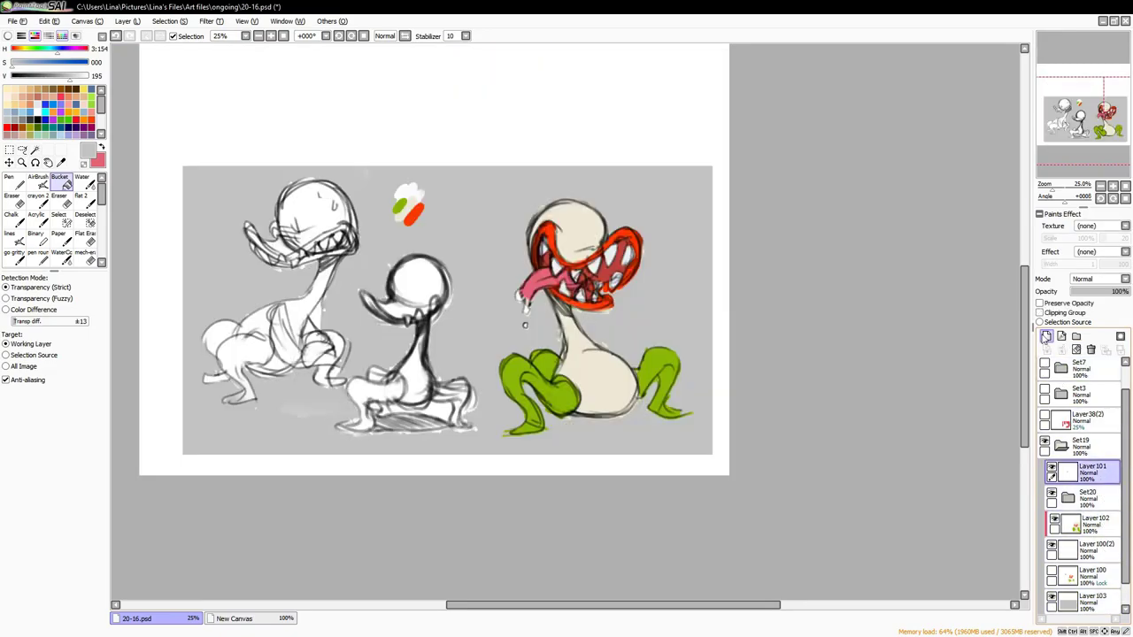
pyautogui.click(1095, 291)
pyautogui.click(38, 184)
pyautogui.moveTo(266, 247); pyautogui.dragTo(339, 207)
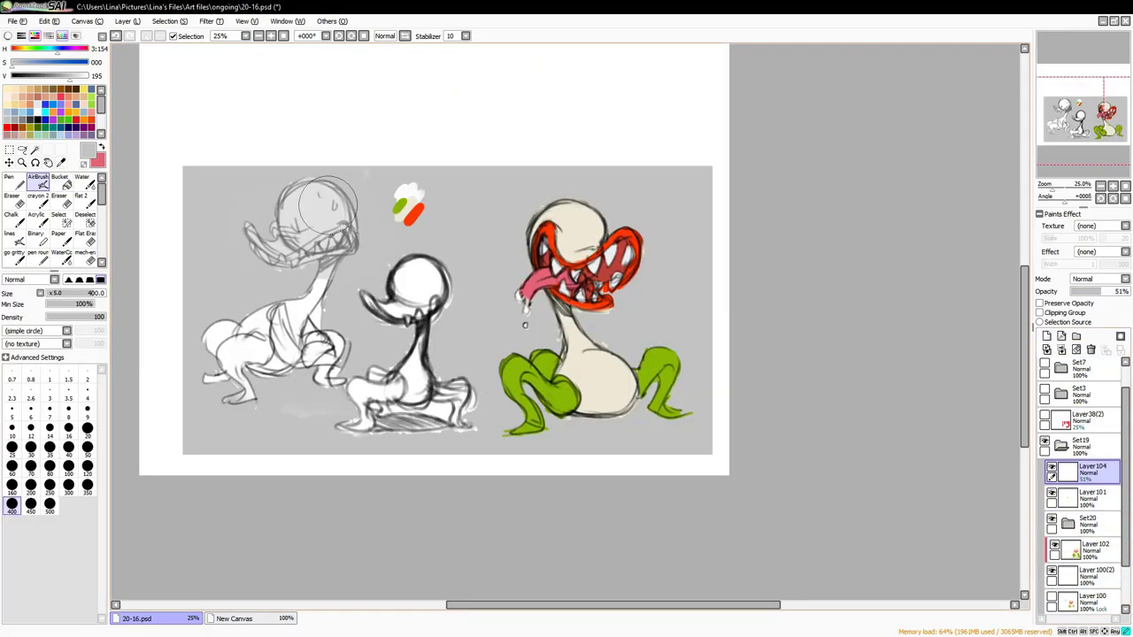
pyautogui.moveTo(1097, 292); pyautogui.dragTo(1086, 293)
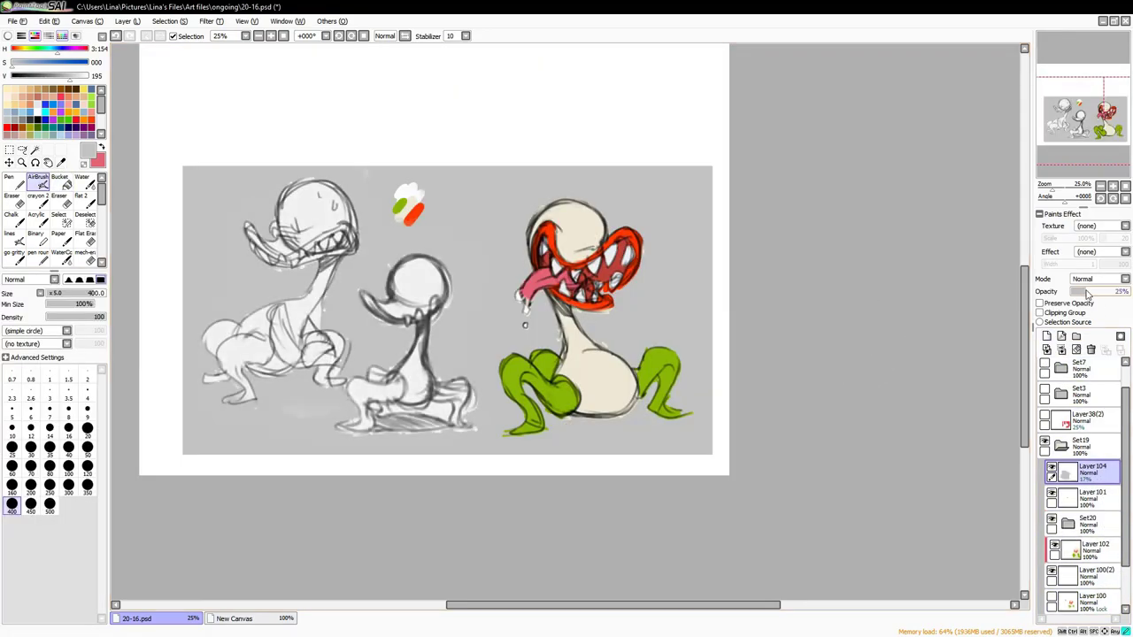
# Erase the stray white patch around the colour swatch on the white fill layer
pyautogui.click(1094, 574)
pyautogui.click(1067, 523)
pyautogui.scroll(-2, 1088, 496)
pyautogui.moveTo(398, 161); pyautogui.dragTo(432, 150)
pyautogui.hotkey('ctrl', 'z')
pyautogui.press('c')
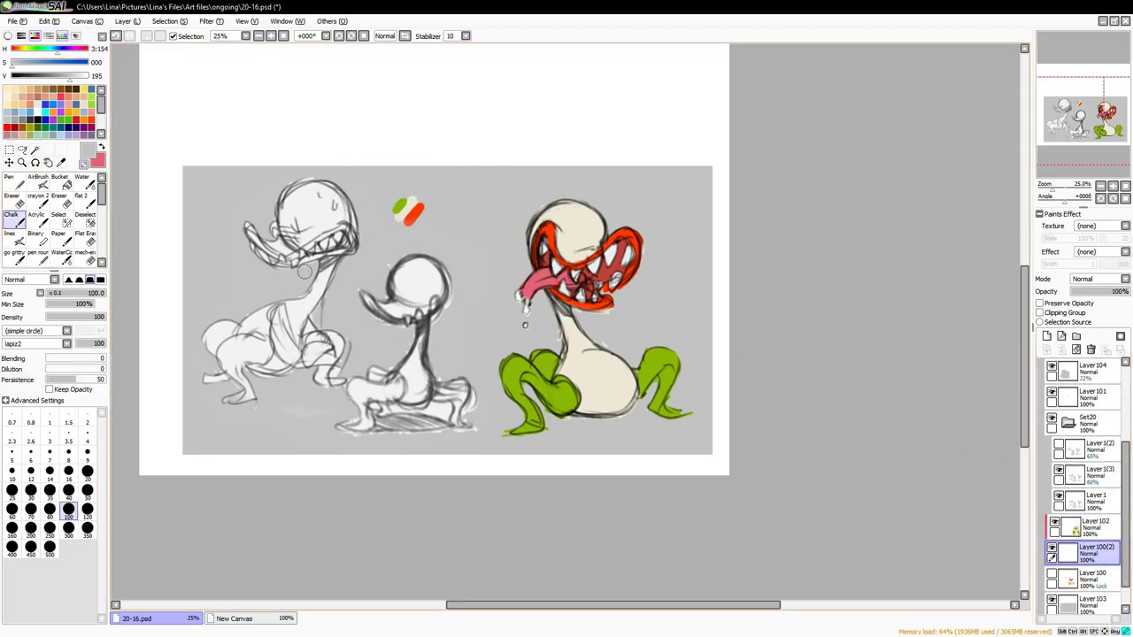
# Erase stray white spilling past the creatures' outlines on the white fill layer with Chalk, ending at size 70
pyautogui.keyDown('alt'); pyautogui.click(254, 302); pyautogui.keyUp('alt')
pyautogui.press('[')
pyautogui.press('[')
pyautogui.press('[')
pyautogui.press('[')
pyautogui.press(']')
pyautogui.press(']')
pyautogui.press(']')
pyautogui.press(']')
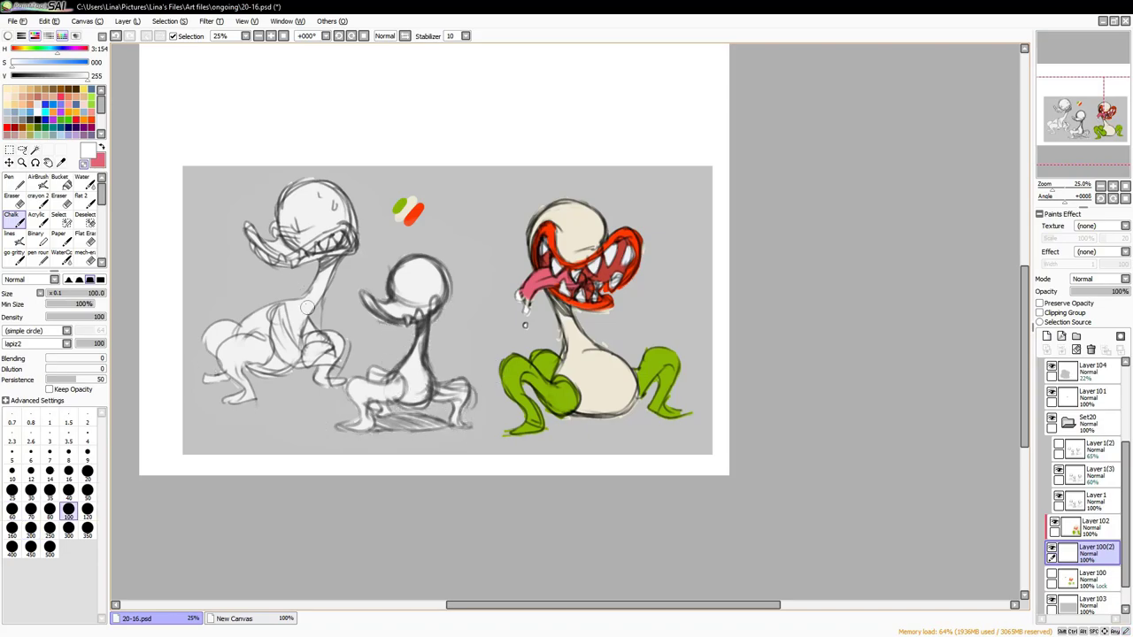
pyautogui.press('[')
pyautogui.press('[')
pyautogui.moveTo(602, 311); pyautogui.dragTo(476, 311)
pyautogui.moveTo(456, 225); pyautogui.dragTo(585, 253)
# Lower the grey backdrop layer's opacity to 52%
pyautogui.click(1093, 602)
pyautogui.click(1090, 350)
pyautogui.click(1068, 423)
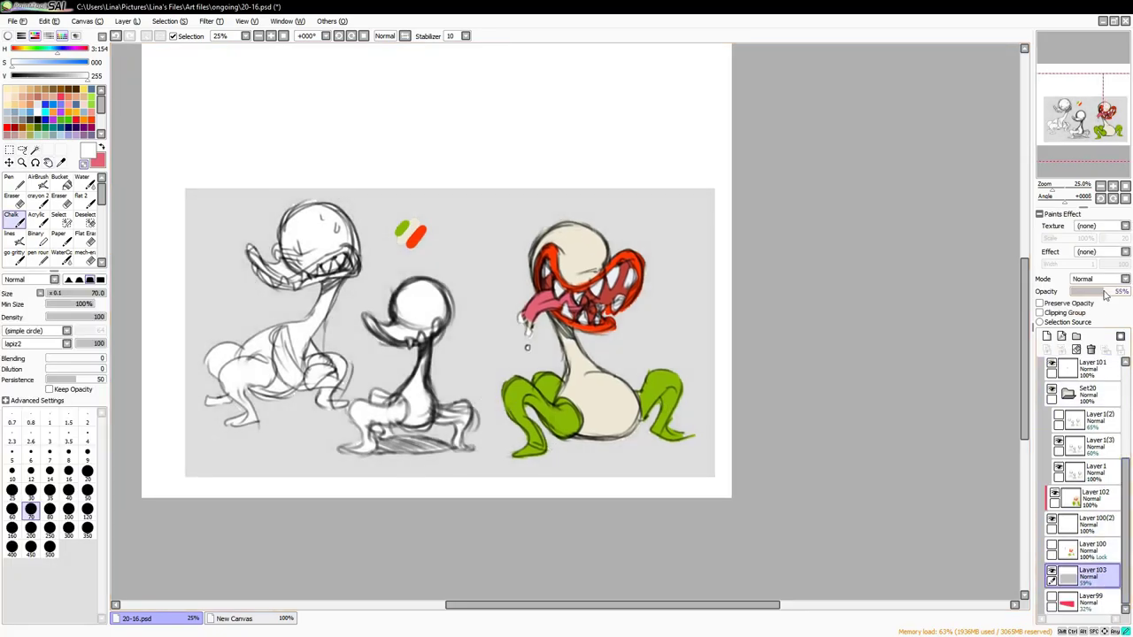
# Add a layer clipped to the line art set and tint the third creature's body lines muted beige with the Pen at size 70
pyautogui.click(1046, 336)
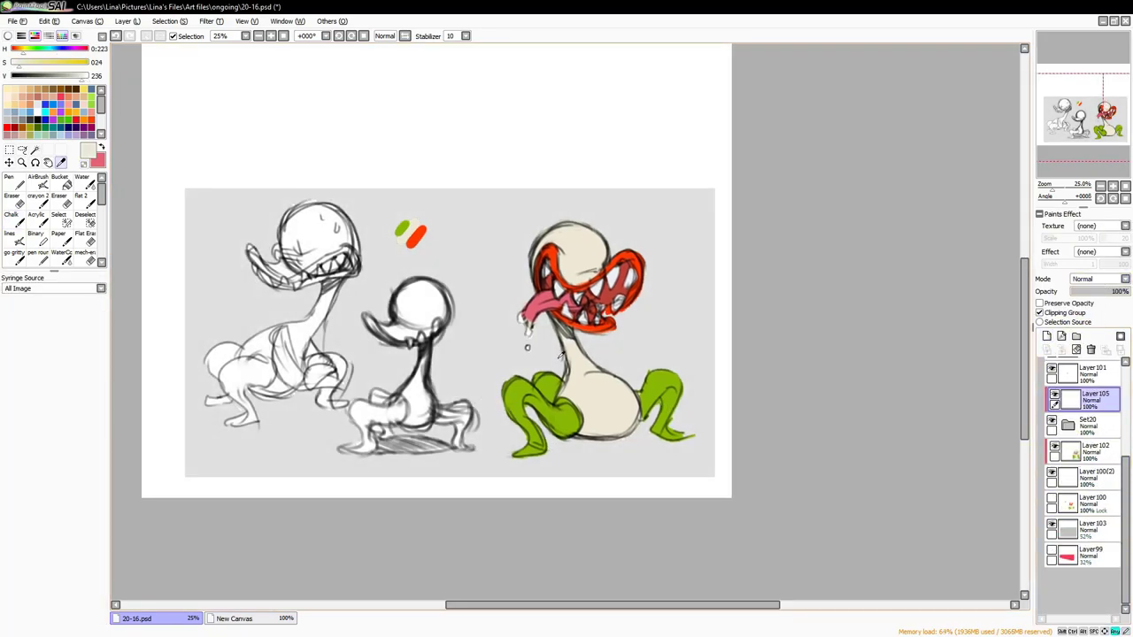
pyautogui.press('n')
pyautogui.keyDown('alt'); pyautogui.click(617, 392); pyautogui.keyUp('alt')
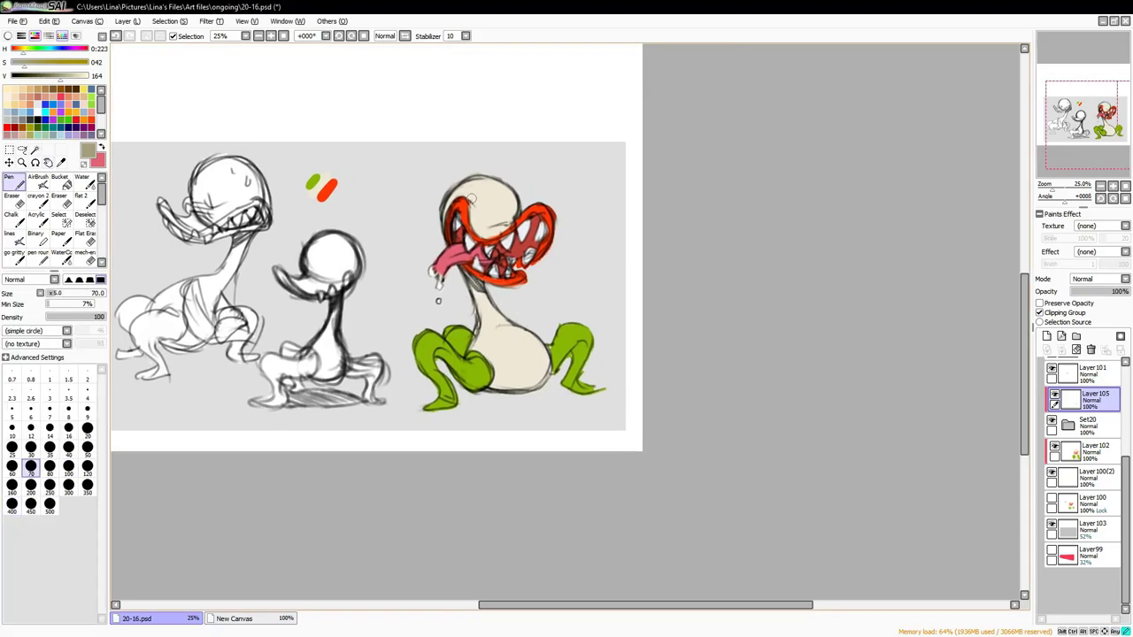
# Tint the third creature's mouth outlines dark red with the AirBrush at sizes 100 and 60
pyautogui.press('v')
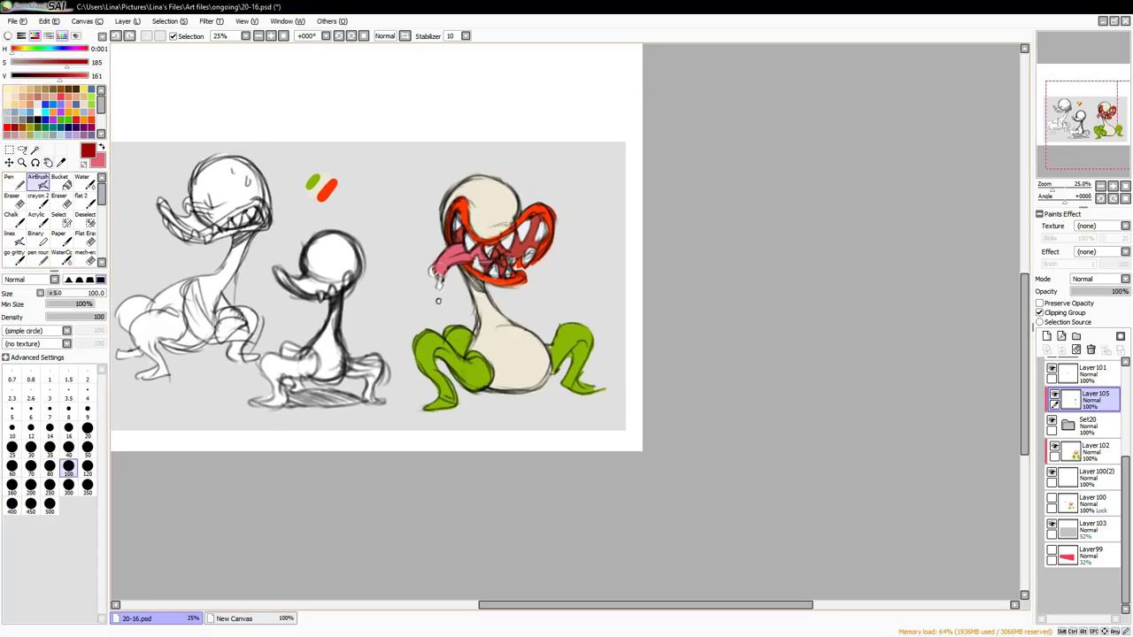
pyautogui.press('h')
pyautogui.press(']')
pyautogui.press('h')
pyautogui.press('[')
pyautogui.moveTo(358, 259); pyautogui.dragTo(290, 226)
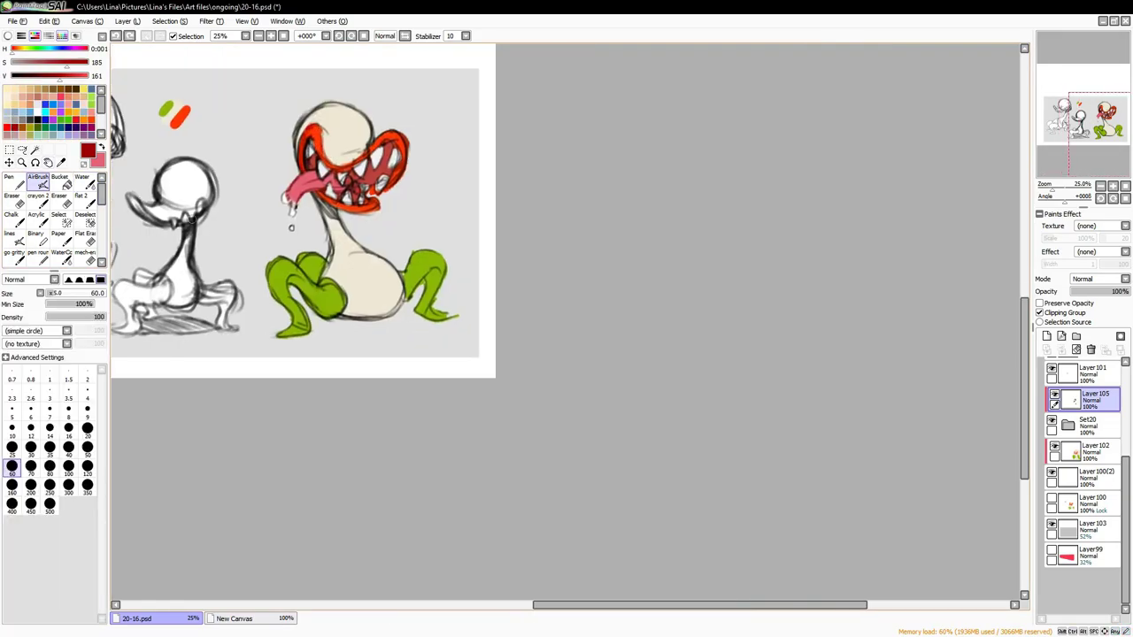
# Tint the third creature's leg outlines dark green with the AirBrush at size 80
pyautogui.click(64, 76)
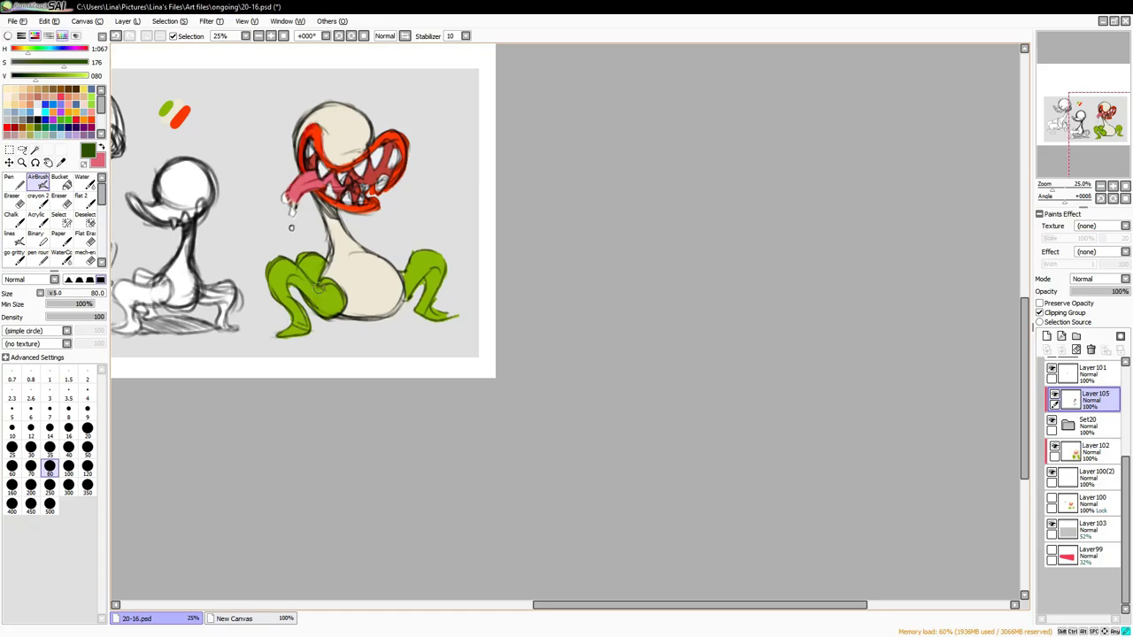
pyautogui.moveTo(329, 294); pyautogui.dragTo(343, 314)
pyautogui.press('h')
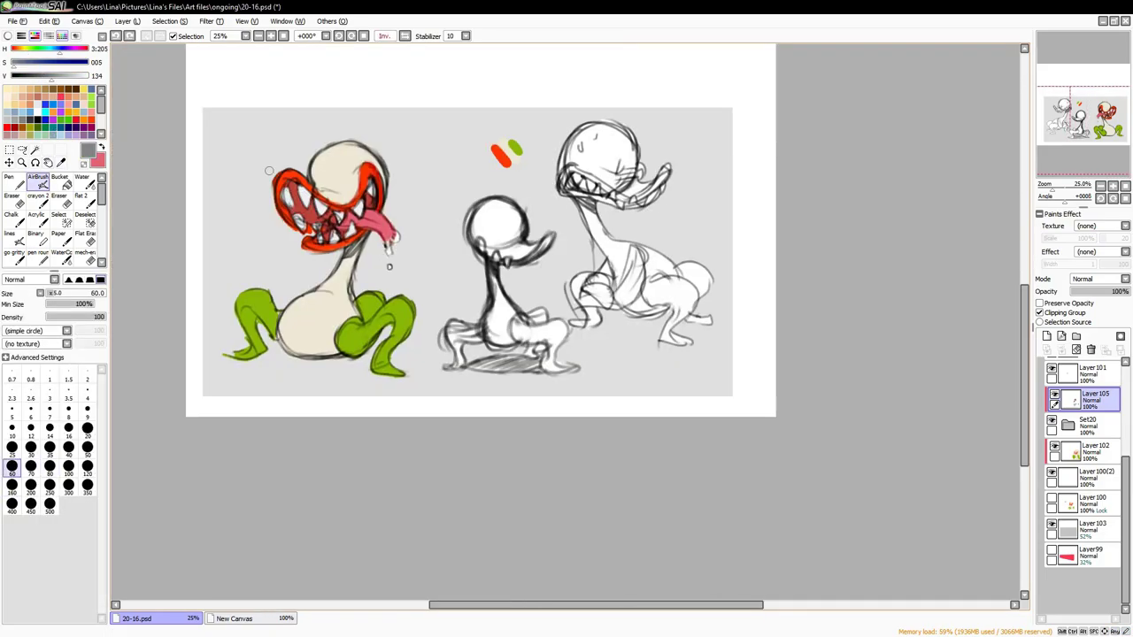
# Clean the white fill around the third creature's mouth at size 120, and dab white drool on a new layer at 49% opacity
pyautogui.click(1093, 476)
pyautogui.click(12, 216)
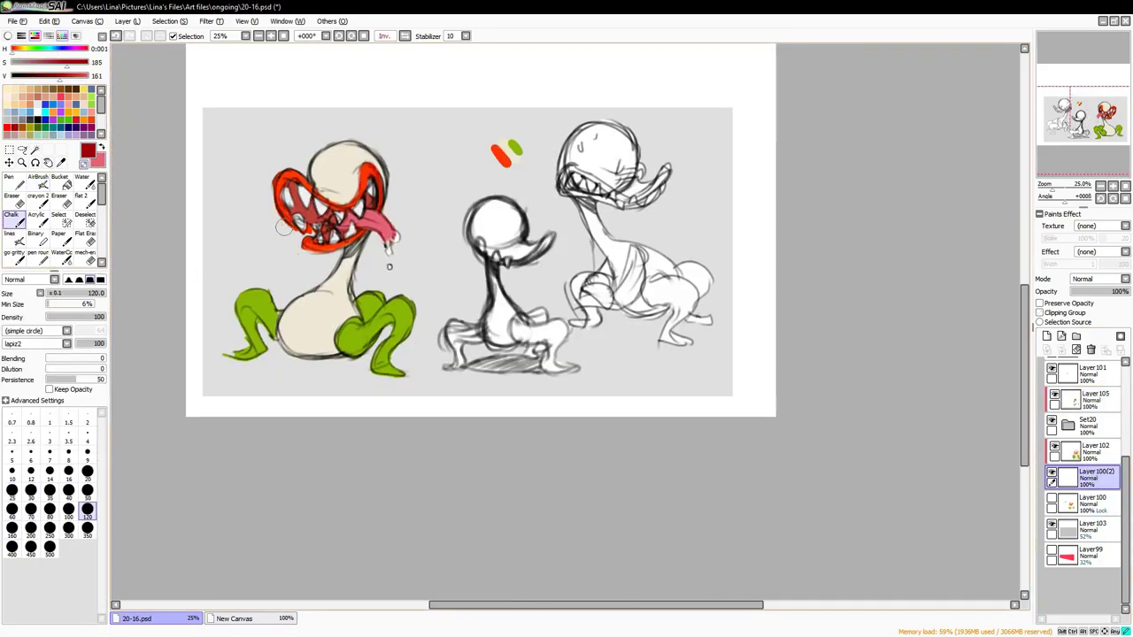
pyautogui.moveTo(405, 178); pyautogui.dragTo(395, 238)
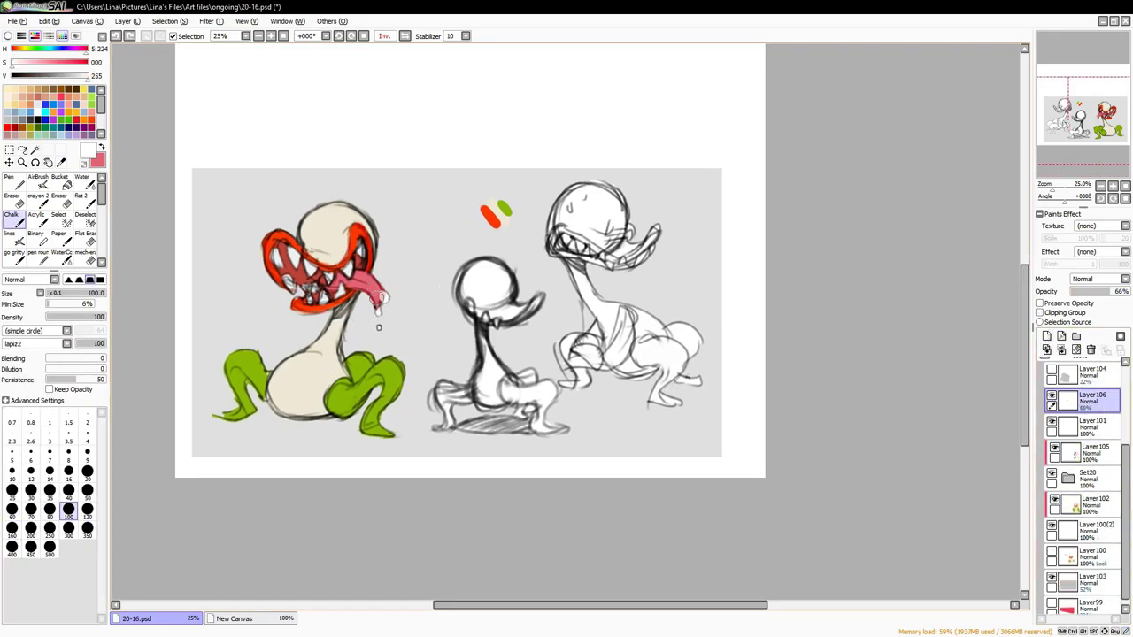
pyautogui.press('h')
pyautogui.scroll(2, 1031, 451)
# Group the third creature's layers in a folder, and shade its neck purple-grey at size 200 on a clipped Multiply layer at 73% opacity
pyautogui.click(1076, 336)
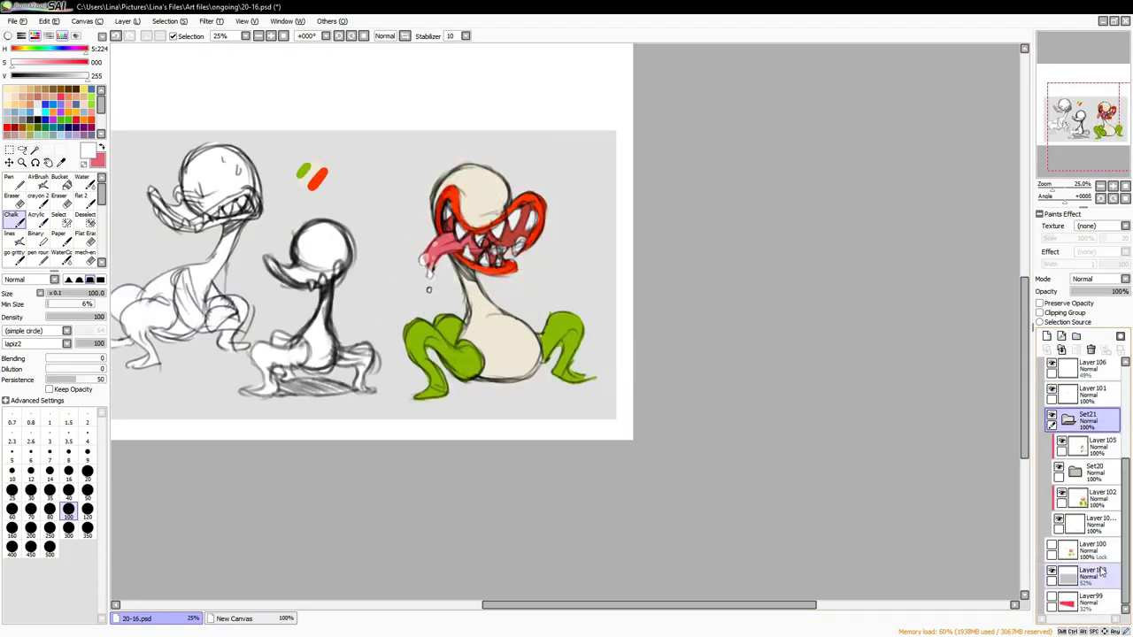
pyautogui.click(1069, 420)
pyautogui.click(1046, 336)
pyautogui.click(68, 529)
pyautogui.moveTo(450, 266); pyautogui.dragTo(495, 314)
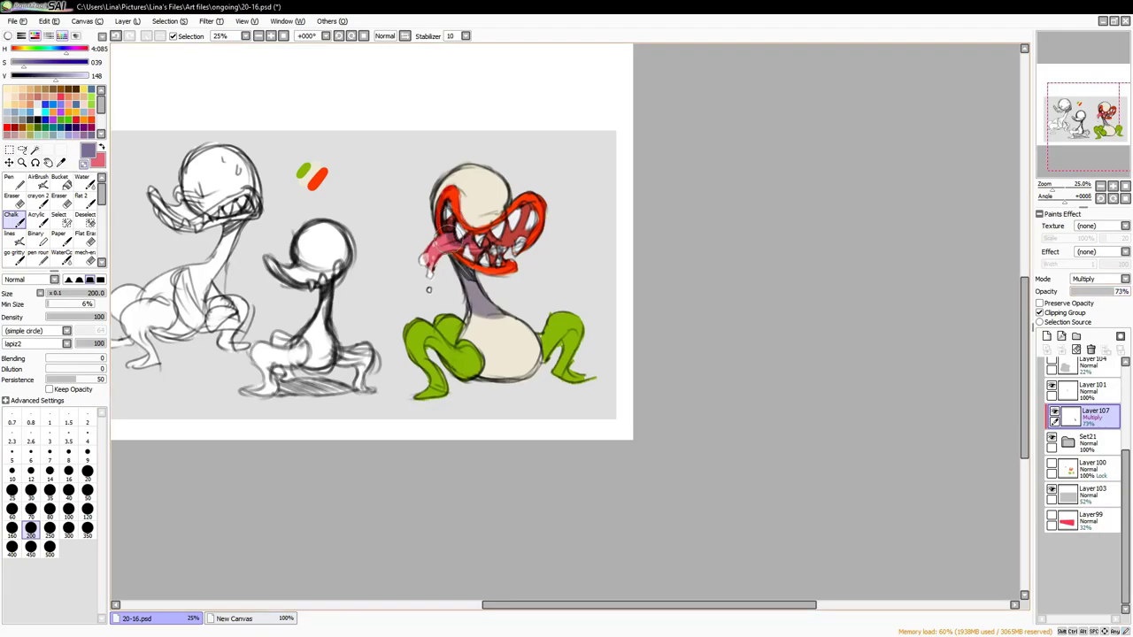
# Shade the third creature's head, belly and rear thigh at size 400, keeping the shadow layer on Multiply at 51% opacity
pyautogui.click(11, 546)
pyautogui.press('h')
pyautogui.moveTo(673, 266); pyautogui.dragTo(490, 265)
pyautogui.click(1098, 279)
pyautogui.click(1106, 296)
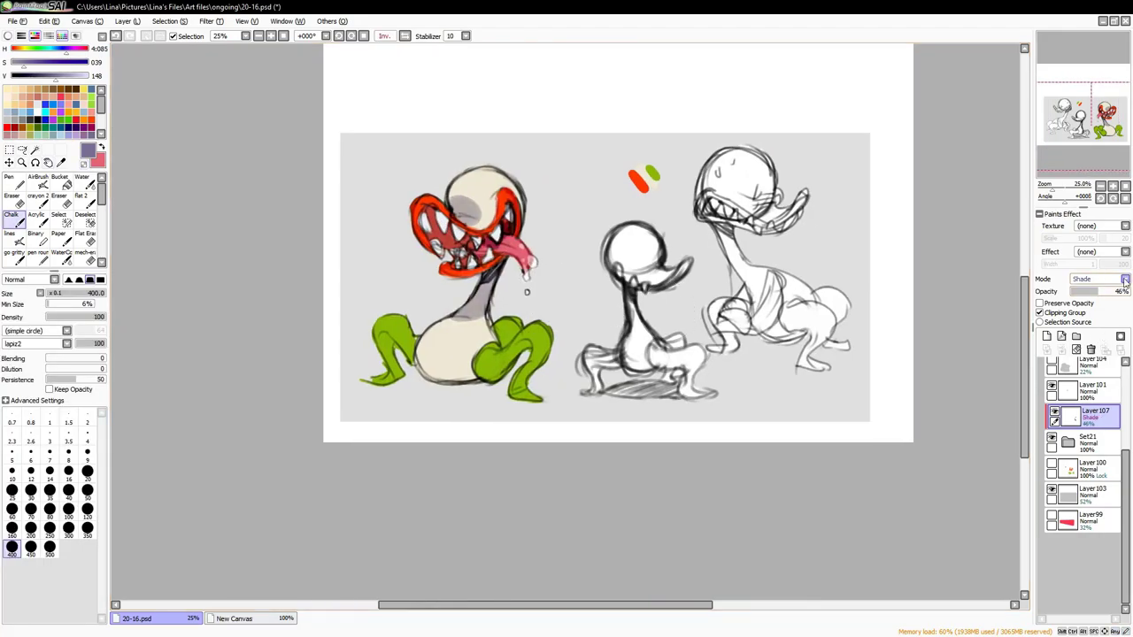
pyautogui.press('[')
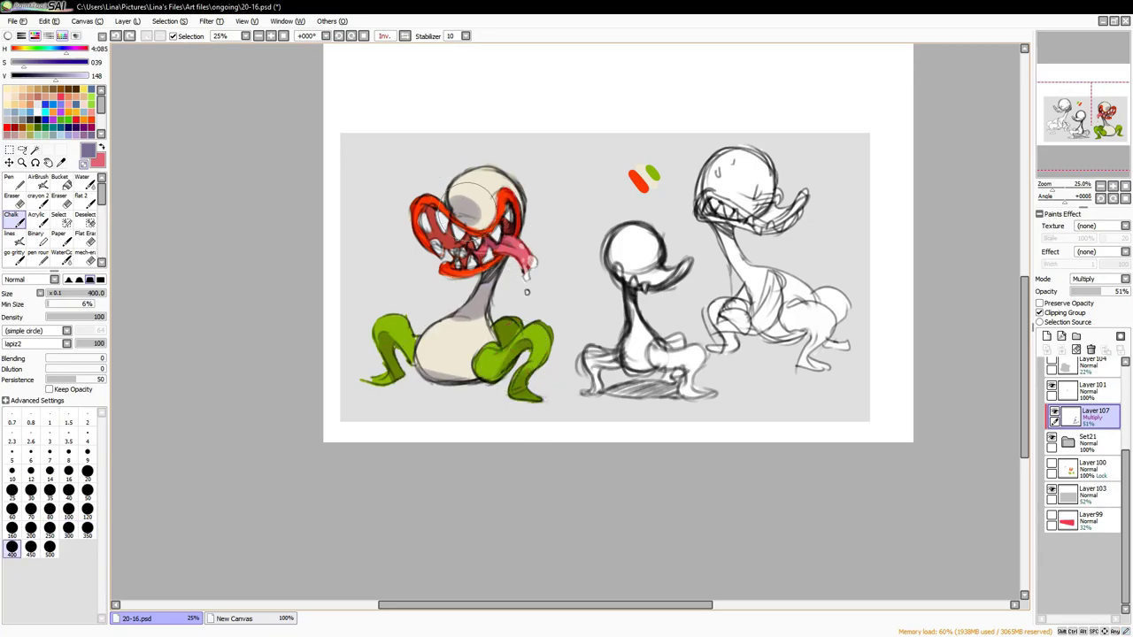
pyautogui.moveTo(499, 221); pyautogui.dragTo(470, 229)
# Brush a soft green tint onto the third creature's belly with the go gritty brush at size 300, on a clipped layer above its colours
pyautogui.keyDown('alt'); pyautogui.click(482, 372); pyautogui.keyUp('alt')
pyautogui.click(1068, 442)
pyautogui.click(1097, 492)
pyautogui.click(20, 258)
pyautogui.hotkey('ctrl', 'Down')
pyautogui.hotkey('ctrl', 'Down')
pyautogui.moveTo(443, 402); pyautogui.dragTo(400, 379)
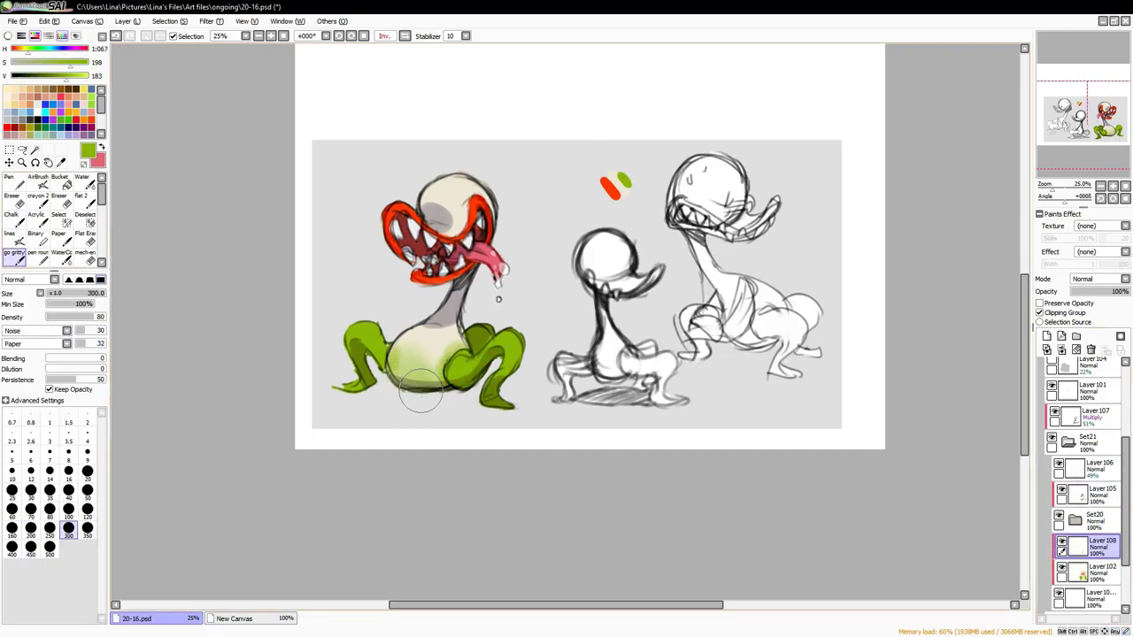
pyautogui.moveTo(434, 344); pyautogui.dragTo(436, 352)
# Return to the line-tint layer Layer105 and darken the third creature's thigh outlines with dark green
pyautogui.press('a')
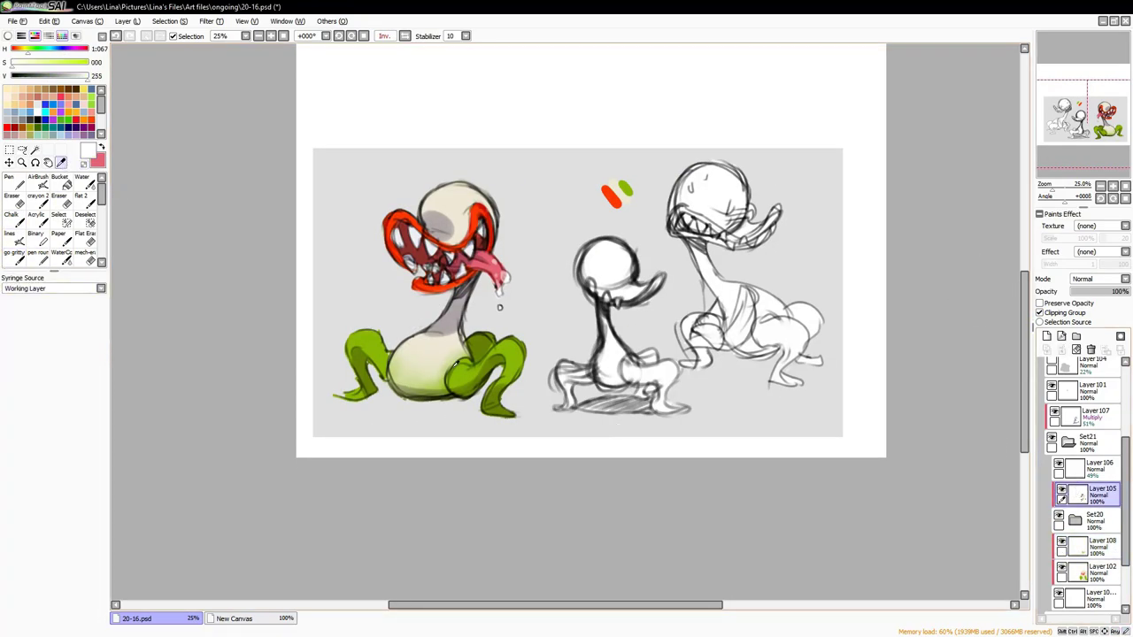
pyautogui.press('h')
pyautogui.moveTo(452, 407); pyautogui.dragTo(222, 453)
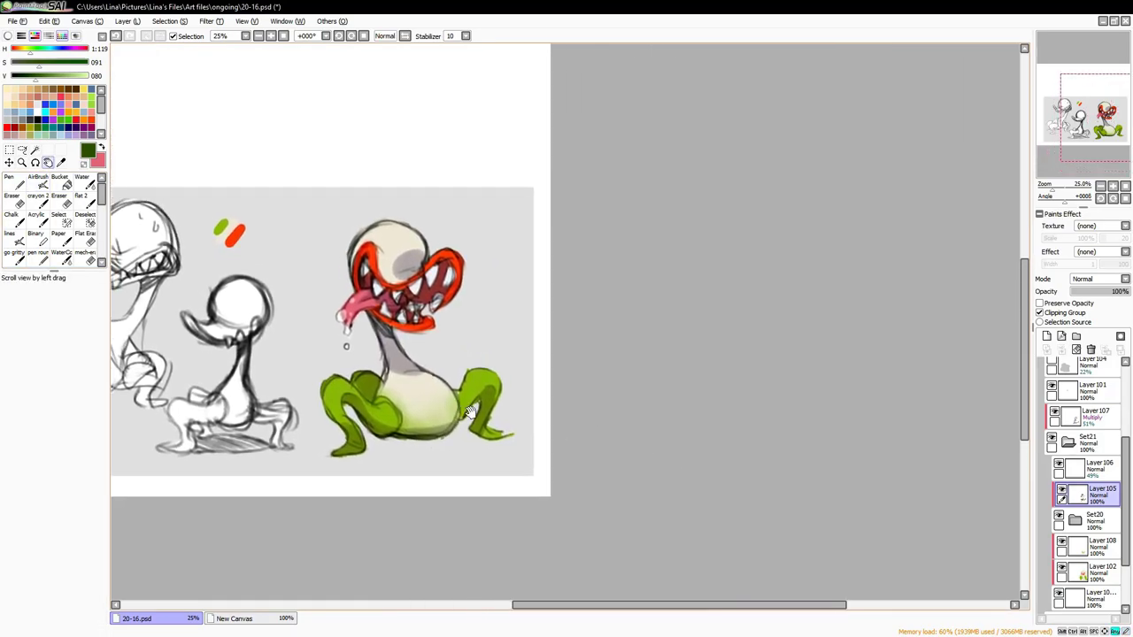
# Add a clipped Luminosity layer at 59% opacity above the shadow layer and highlight the third creature with white Chalk at size 160
pyautogui.click(1046, 337)
pyautogui.click(1098, 278)
pyautogui.click(1103, 297)
pyautogui.press('c')
pyautogui.press('h')
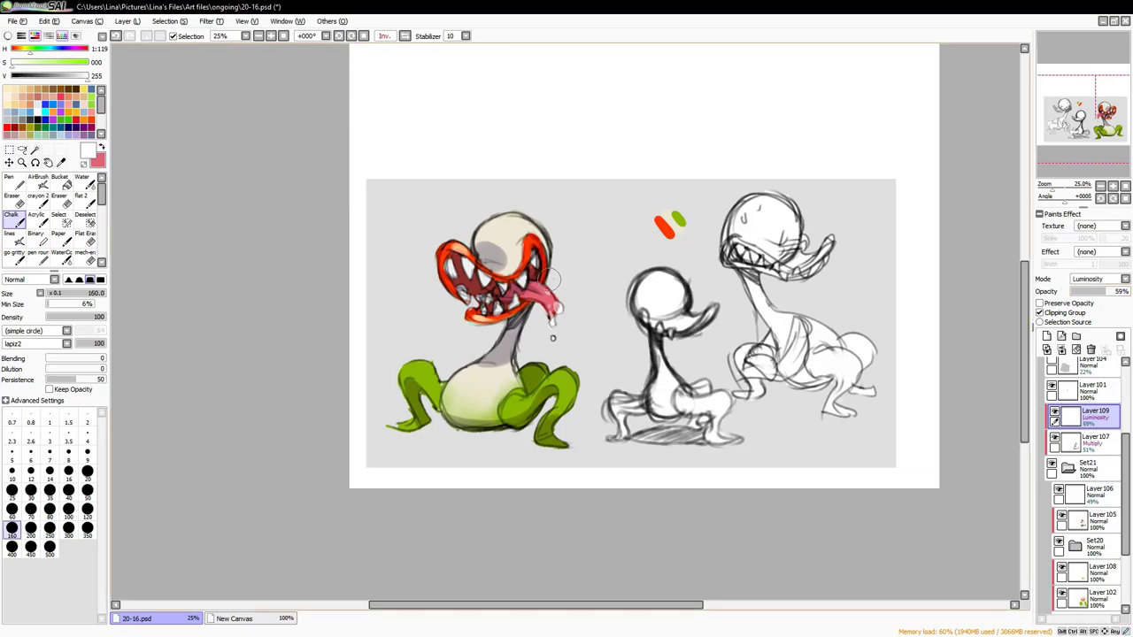
# Lower the Luminosity layer to 46% and brush white highlights onto the third creature's legs and belly on a clipped Overlay layer at 58%
pyautogui.click(1046, 336)
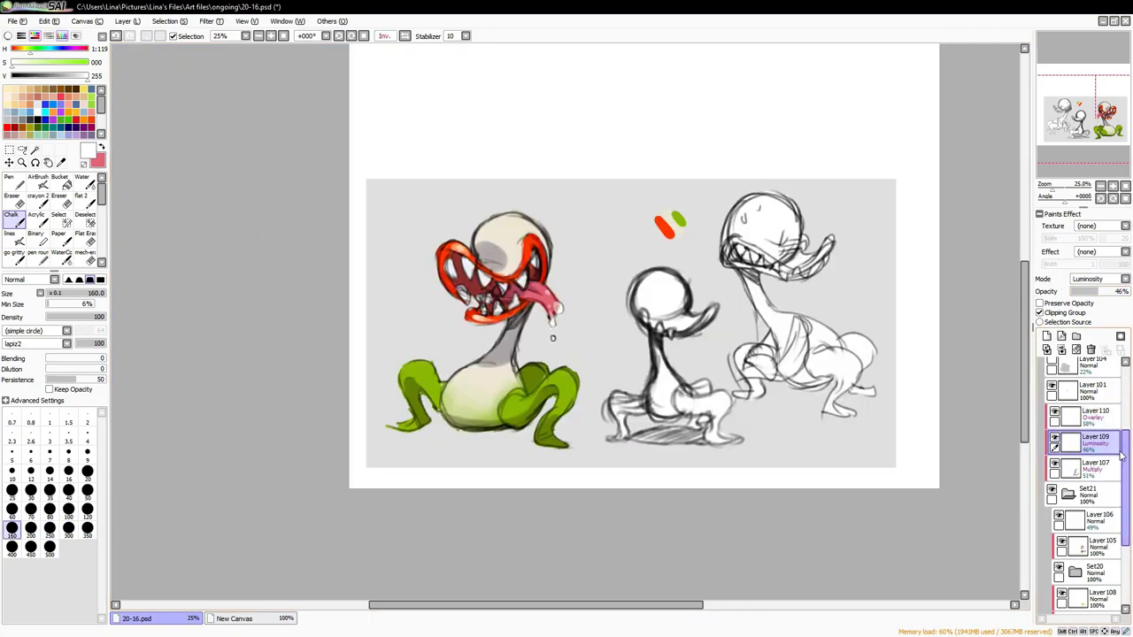
pyautogui.press(']')
pyautogui.press(']')
pyautogui.press(']')
pyautogui.press('h')
pyautogui.press('h')
pyautogui.click(37, 196)
pyautogui.press('h')
pyautogui.press('h')
pyautogui.press(']')
pyautogui.press(']')
pyautogui.press('h')
pyautogui.moveTo(534, 273)
pyautogui.mouseDown()
pyautogui.moveTo(410, 296)
pyautogui.moveTo(412, 332)
pyautogui.mouseUp()
pyautogui.press('n')
pyautogui.press(']')
pyautogui.press(']')
# Paint white shine spots on the third creature's tongue with Chalk at sizes 100 and 160 on a new clipped Normal layer
pyautogui.hotkey('ctrl', 'shift', 'n')
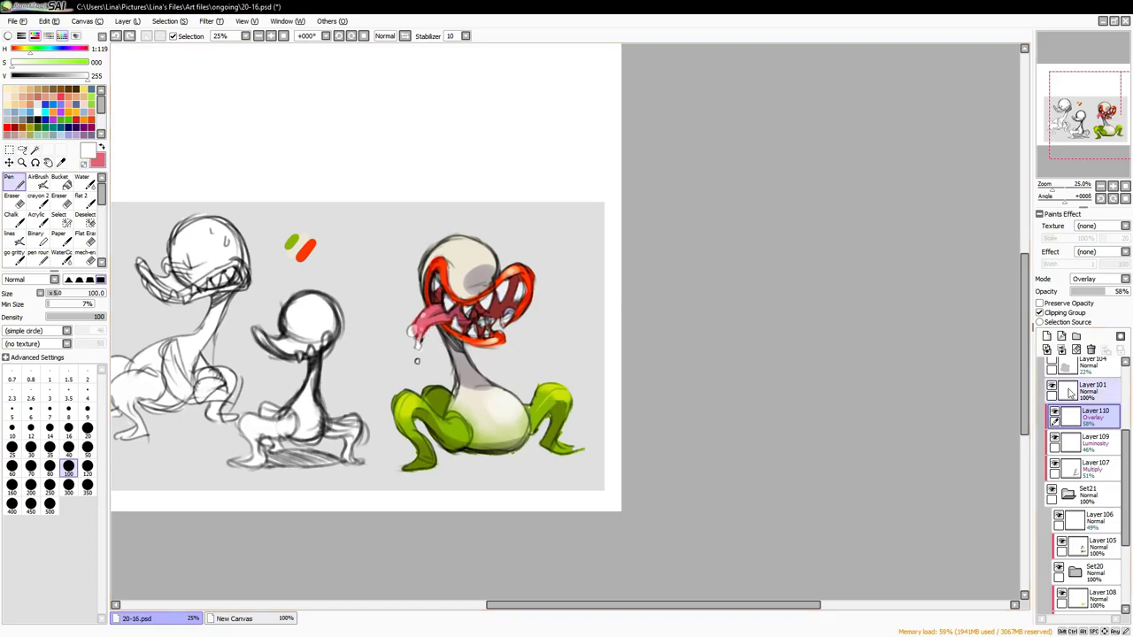
pyautogui.press('c')
pyautogui.press('h')
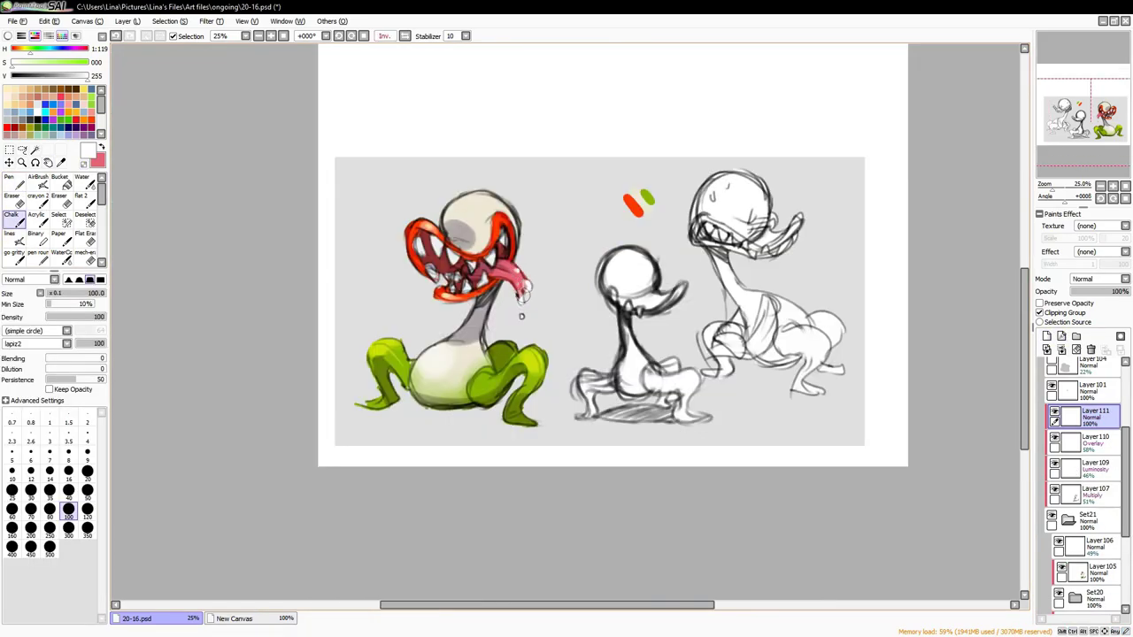
pyautogui.scroll(1, 521, 316)
pyautogui.press(']')
pyautogui.press(']')
pyautogui.scroll(-3, 1084, 487)
# Expand the folder Set20 and select its visible sketch layer
pyautogui.click(1089, 525)
pyautogui.hotkey('ctrl', 'e')
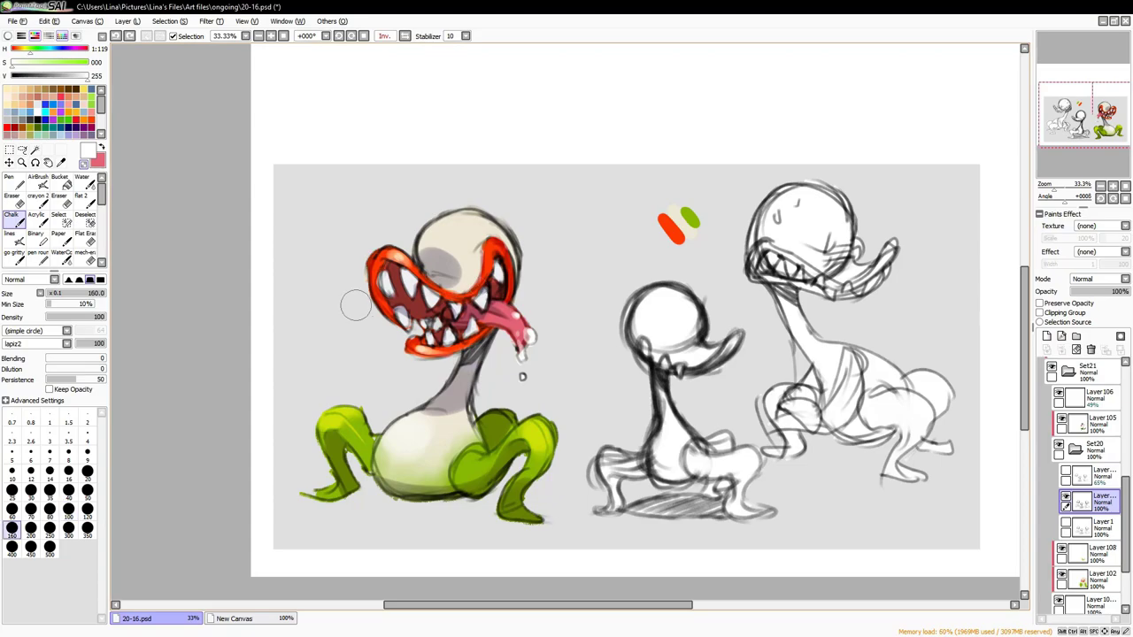
pyautogui.press('h')
pyautogui.scroll(-1, 521, 377)
pyautogui.scroll(3, 1089, 442)
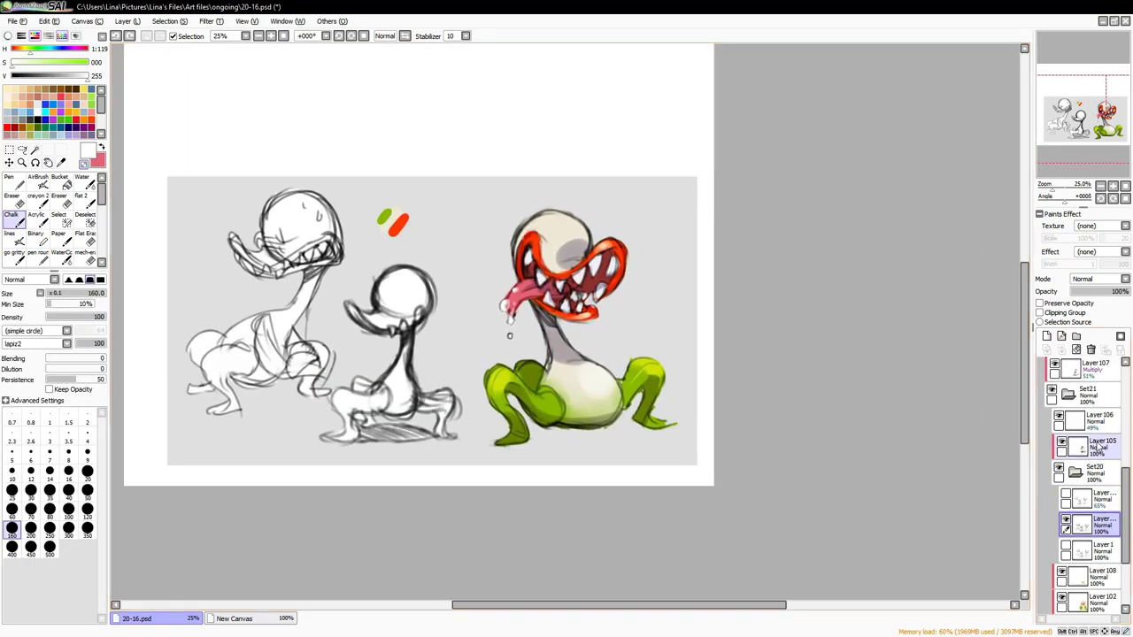
# Warm the third creature with salmon pink at size 400 on a clipped Overlay layer at 56% opacity, blending with Water at size 350
pyautogui.click(1097, 394)
pyautogui.click(1046, 336)
pyautogui.click(1097, 291)
pyautogui.click(1040, 312)
pyautogui.click(86, 529)
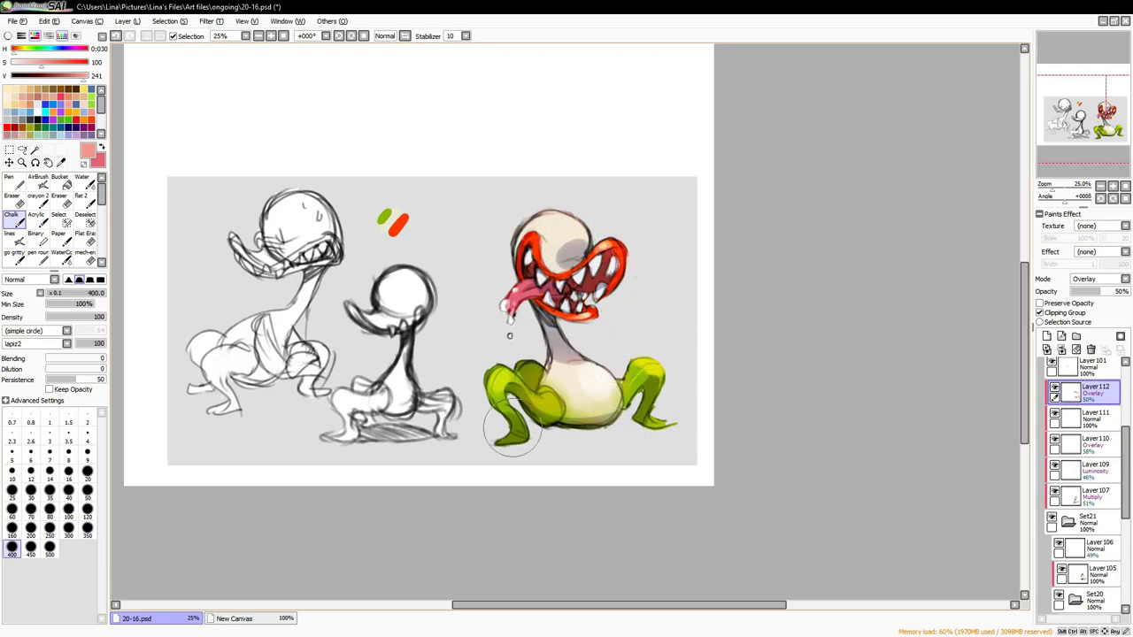
pyautogui.press('h')
pyautogui.press('h')
pyautogui.press('w')
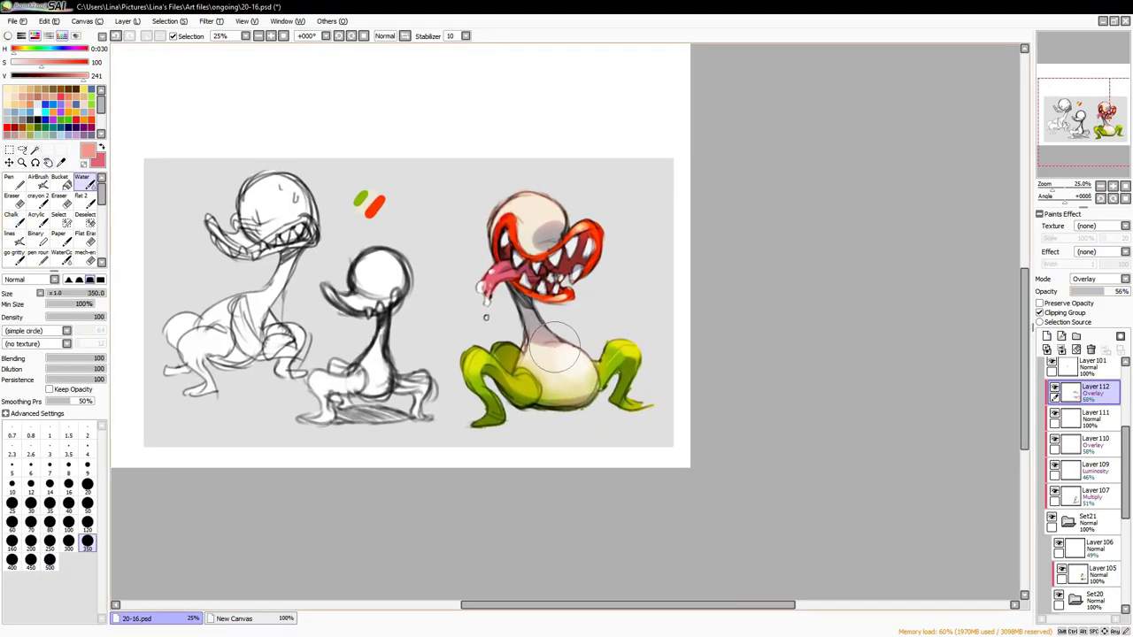
# Tint the third creature's body outlines muted olive with Chalk at size 100 on the line-tint layer Layer105
pyautogui.press('c')
pyautogui.click(1097, 574)
pyautogui.click(12, 500)
pyautogui.moveTo(587, 378); pyautogui.dragTo(555, 381)
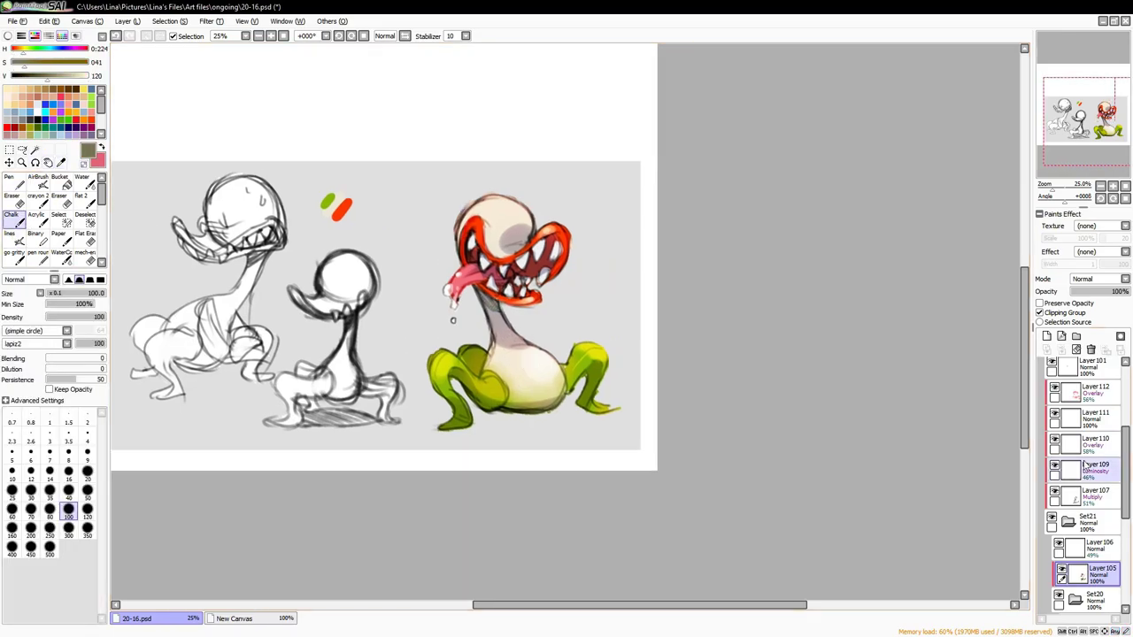
# Add a layer above Layer101 and draw light grey edge strokes around the third creature's head and mouth with crayon 2 at sizes 16 and 20
pyautogui.scroll(3, 1084, 442)
pyautogui.click(1088, 456)
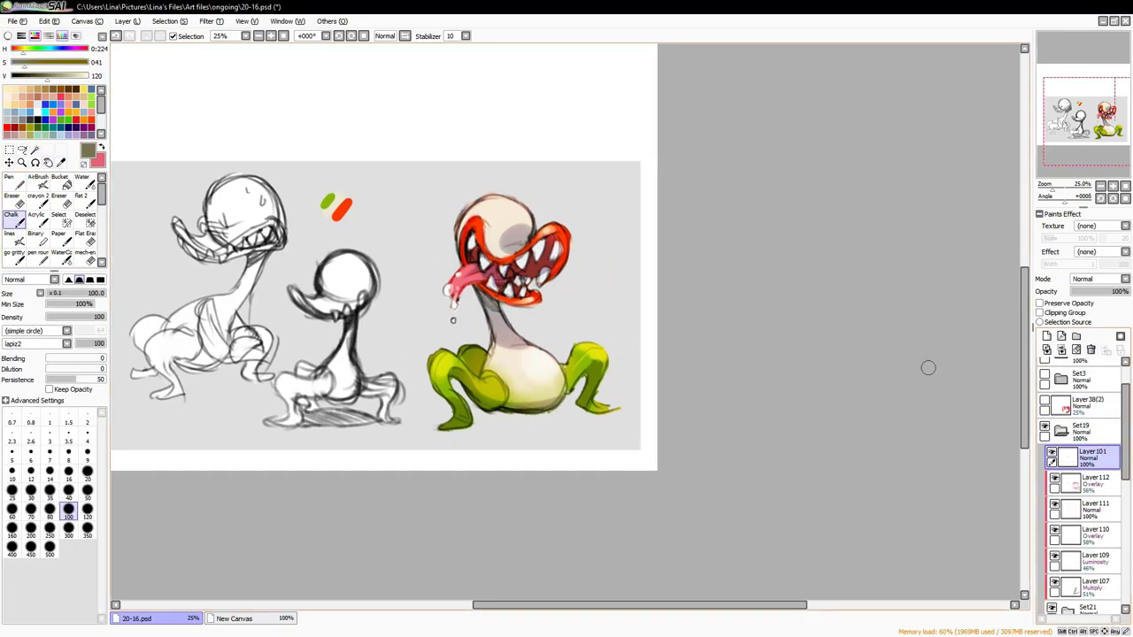
pyautogui.click(1046, 336)
pyautogui.press('b')
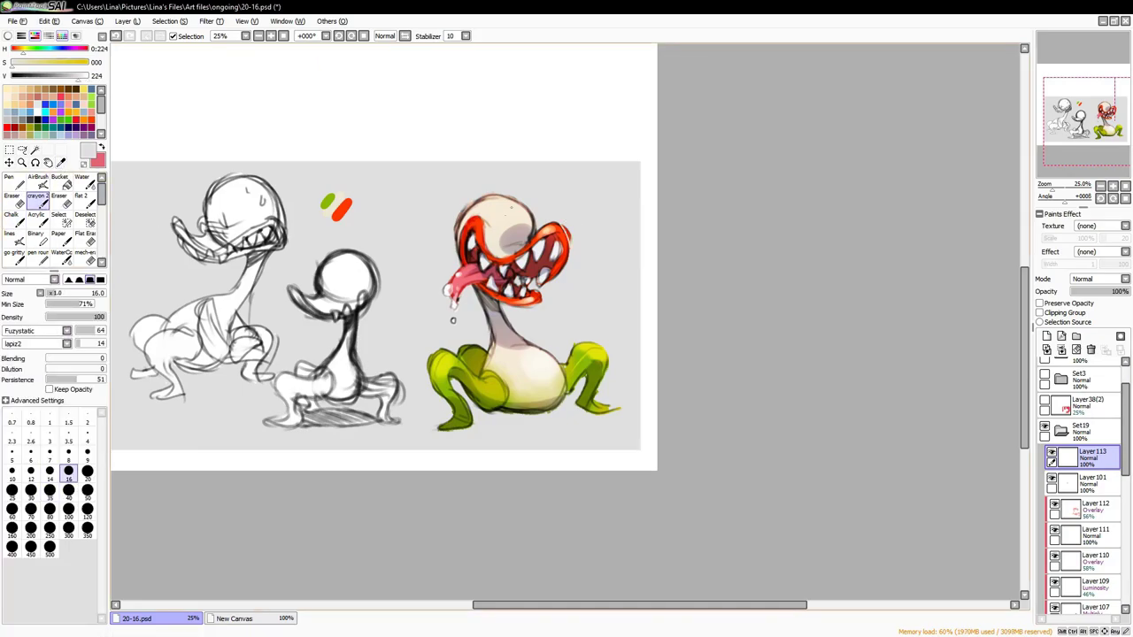
pyautogui.press('h')
pyautogui.click(87, 471)
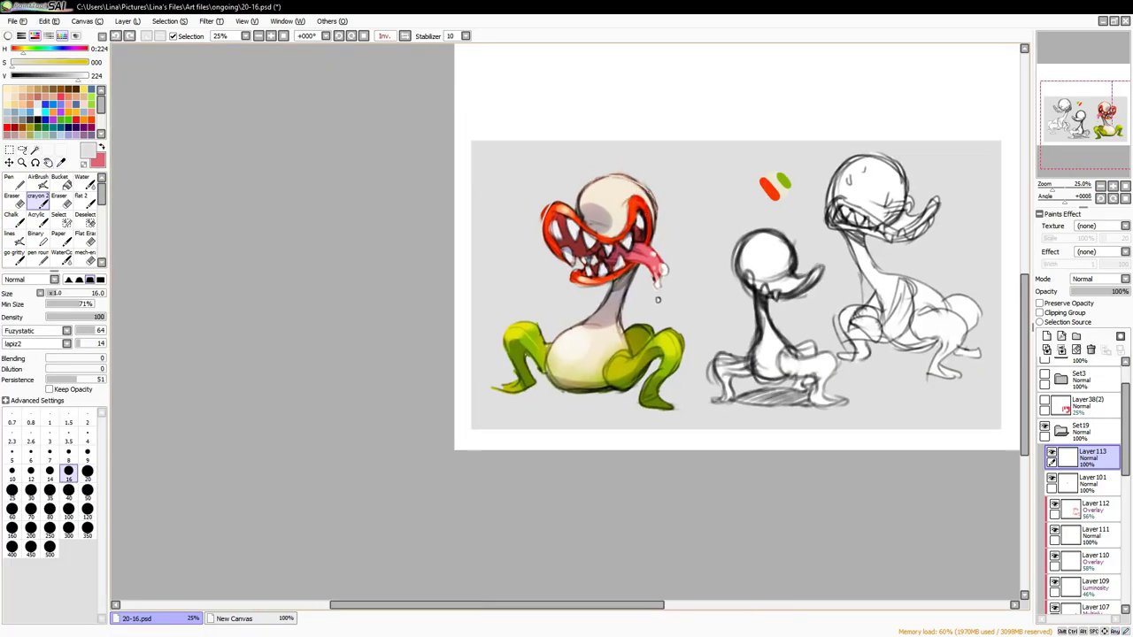
pyautogui.press('h')
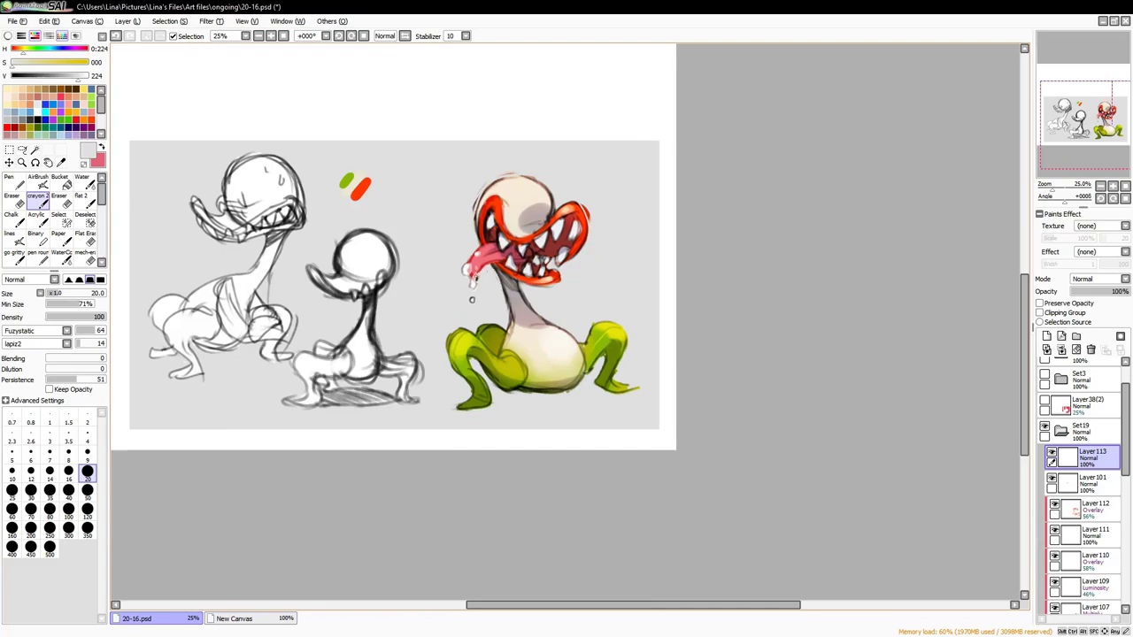
pyautogui.press('h')
pyautogui.press('h')
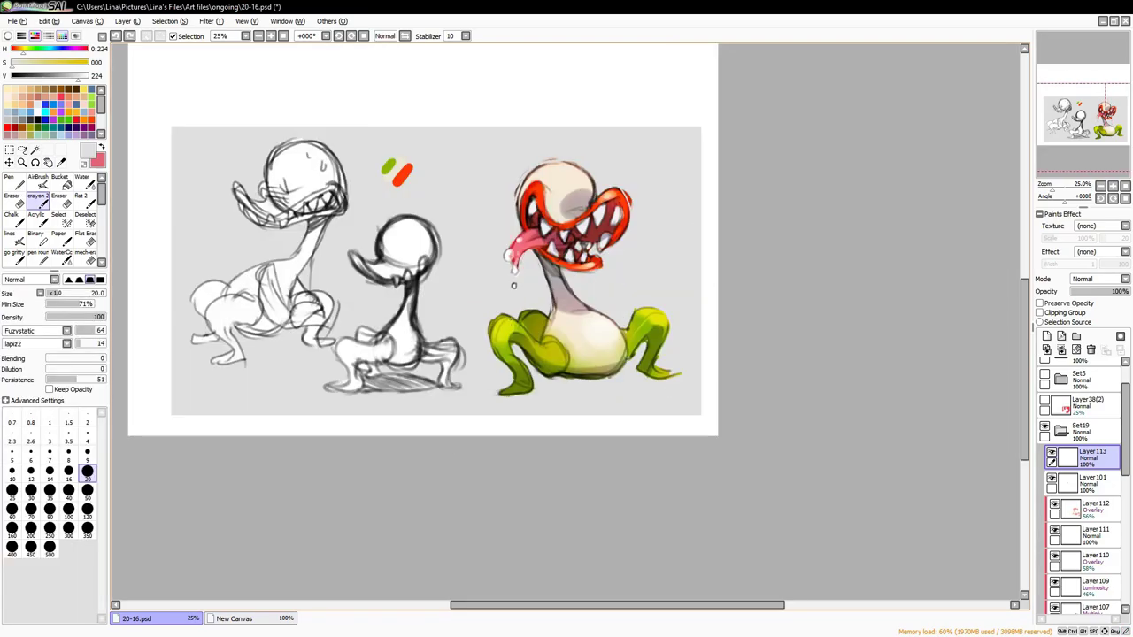
# Draw light grey rim strokes along the third creature's thighs, belly underside and front foot with crayon 2 at sizes 16 and 20
pyautogui.moveTo(424, 265); pyautogui.dragTo(413, 257)
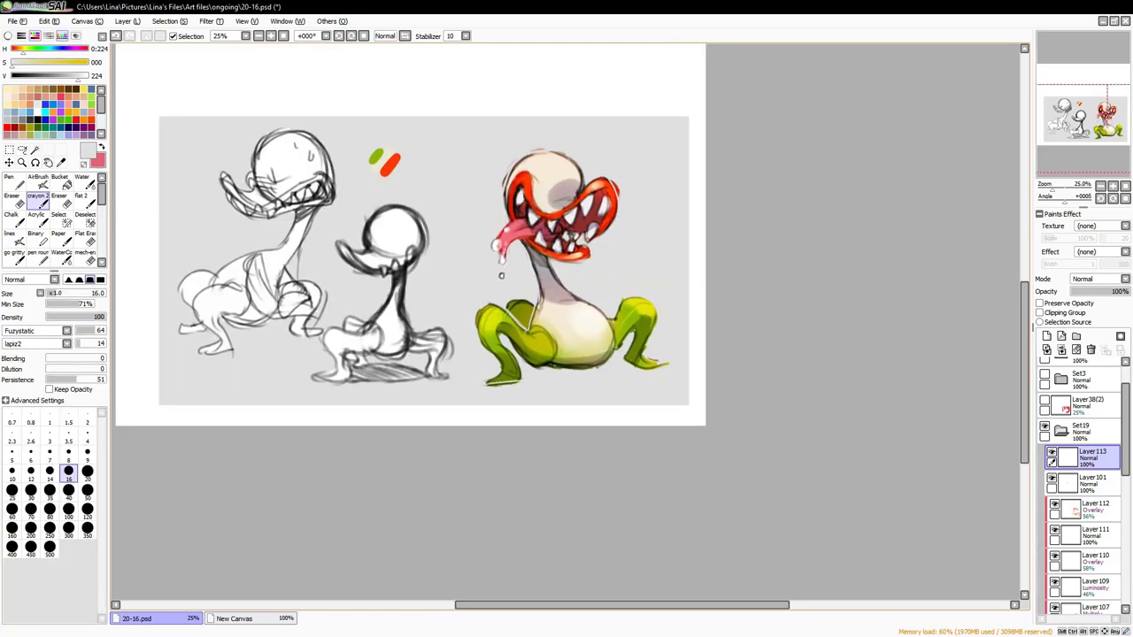
pyautogui.press('h')
pyautogui.press('h')
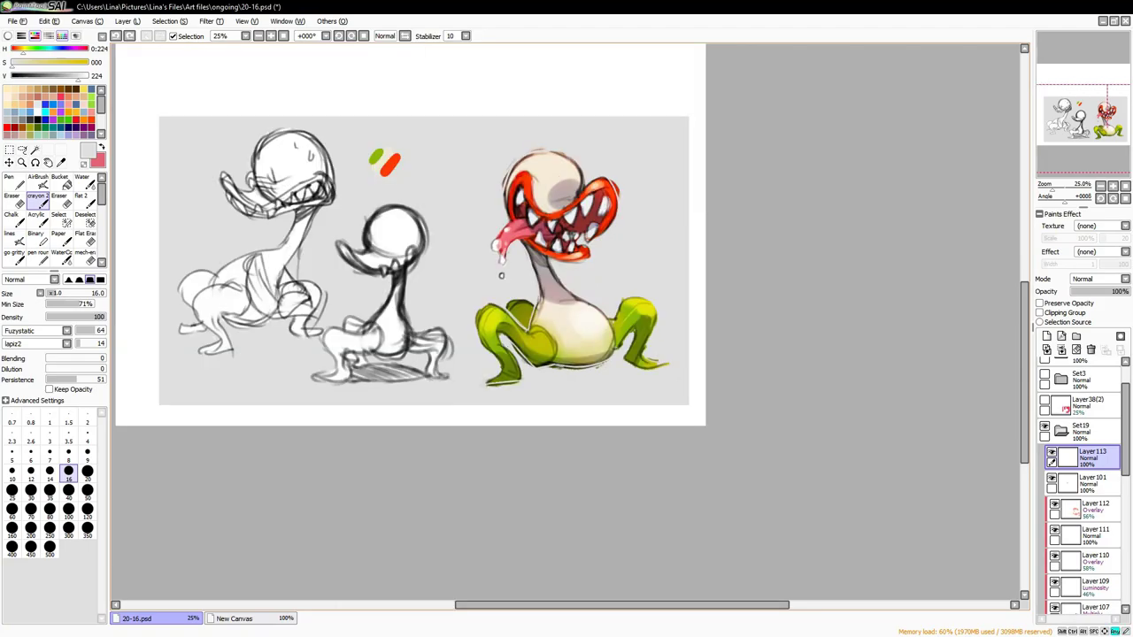
pyautogui.press('h')
pyautogui.press(']')
pyautogui.hotkey('ctrl', '+')
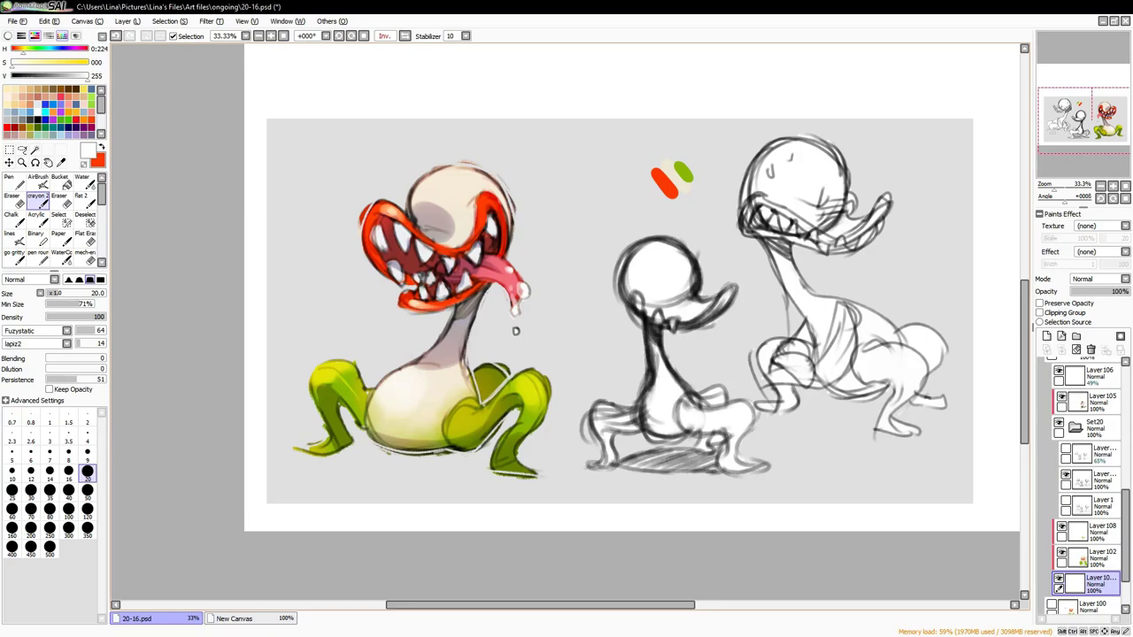
pyautogui.hotkey('ctrl', 'shift', 'n')
pyautogui.keyDown('alt'); pyautogui.click(363, 306); pyautogui.keyUp('alt')
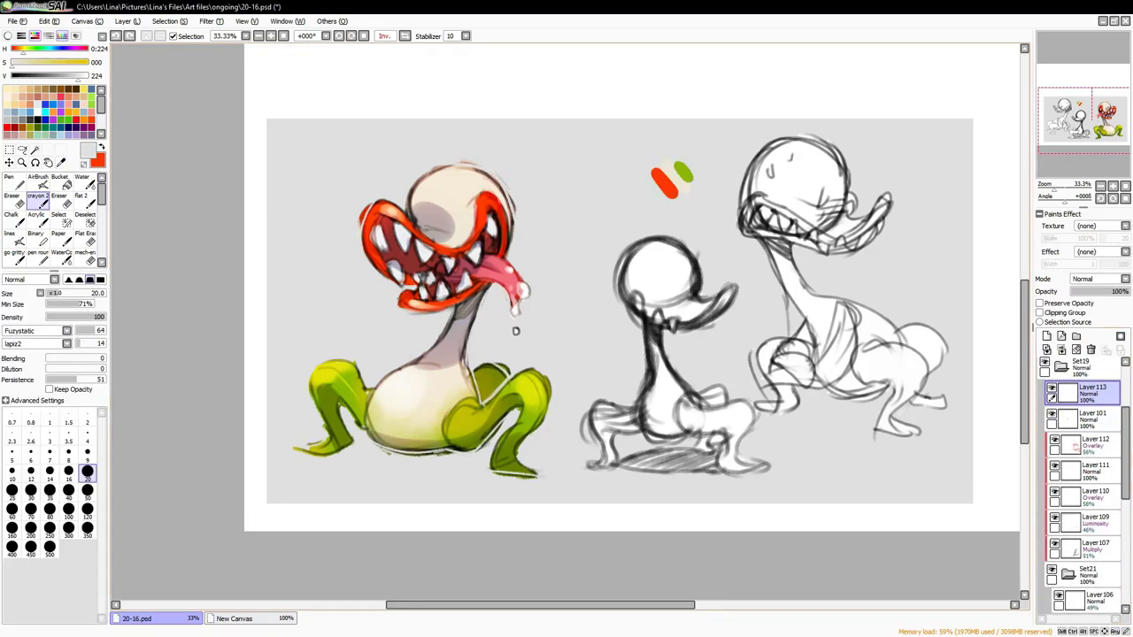
pyautogui.press('h')
pyautogui.hotkey('ctrl', '-')
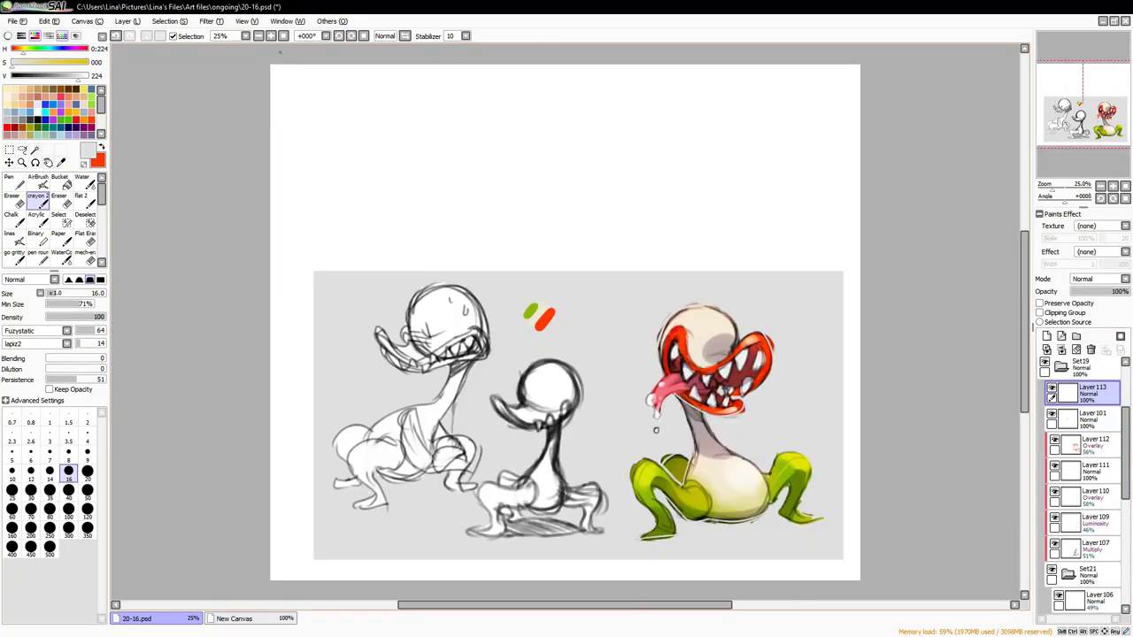
# Fade the two uncoloured sketches' lines with grey AirBrush at size 450 on a clipped layer above Layer105, at 67% opacity
pyautogui.hotkey('ctrl', 'shift', 'n')
pyautogui.press('v')
pyautogui.moveTo(410, 270); pyautogui.dragTo(147, 480)
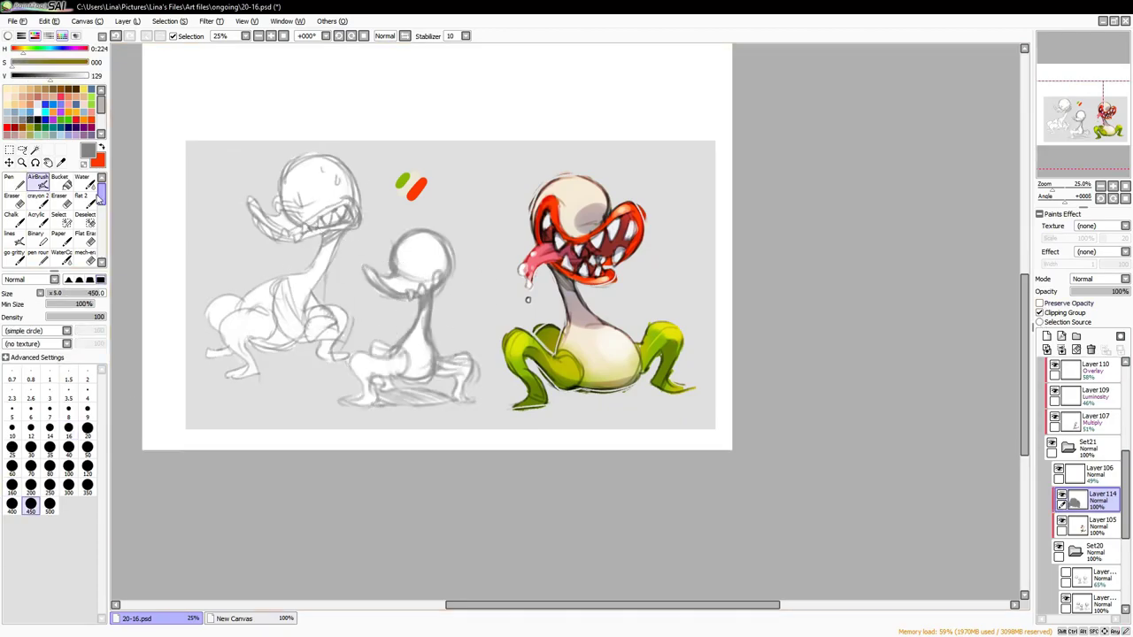
pyautogui.moveTo(265, 265); pyautogui.dragTo(400, 367)
pyautogui.hotkey('ctrl', 'z')
pyautogui.hotkey('ctrl', 'z')
pyautogui.hotkey('ctrl', 'z')
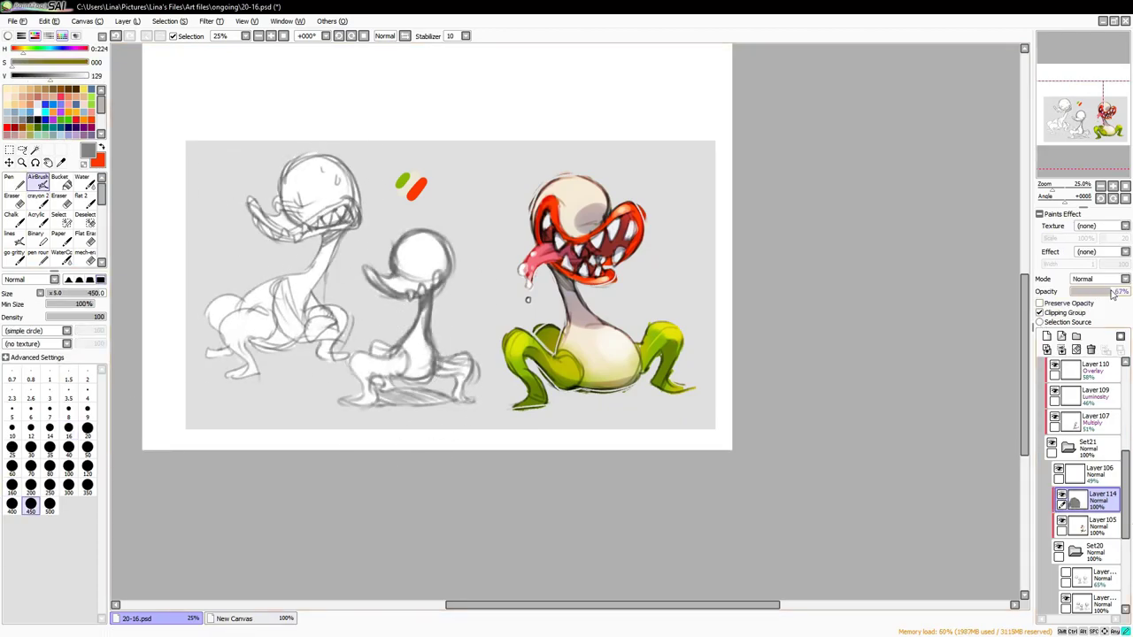
# Lasso the two uncoloured sketches' white fill, move it onto its own layer below and hide that layer
pyautogui.press('a')
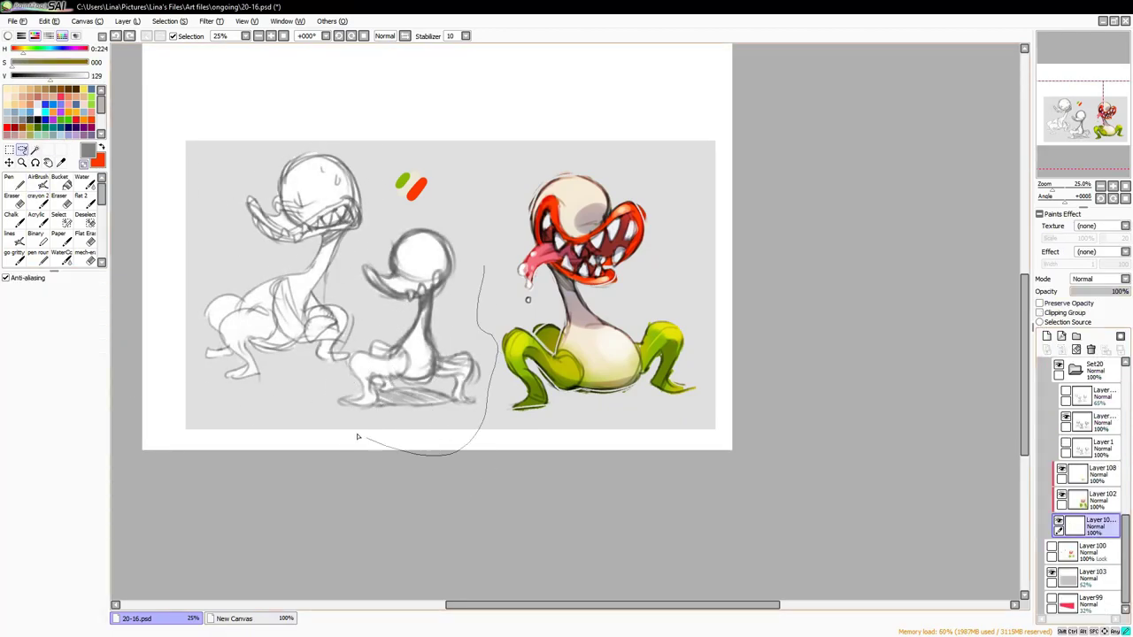
pyautogui.hotkey('ctrl', 'shift', 'n')
pyautogui.click(1106, 292)
pyautogui.press('n')
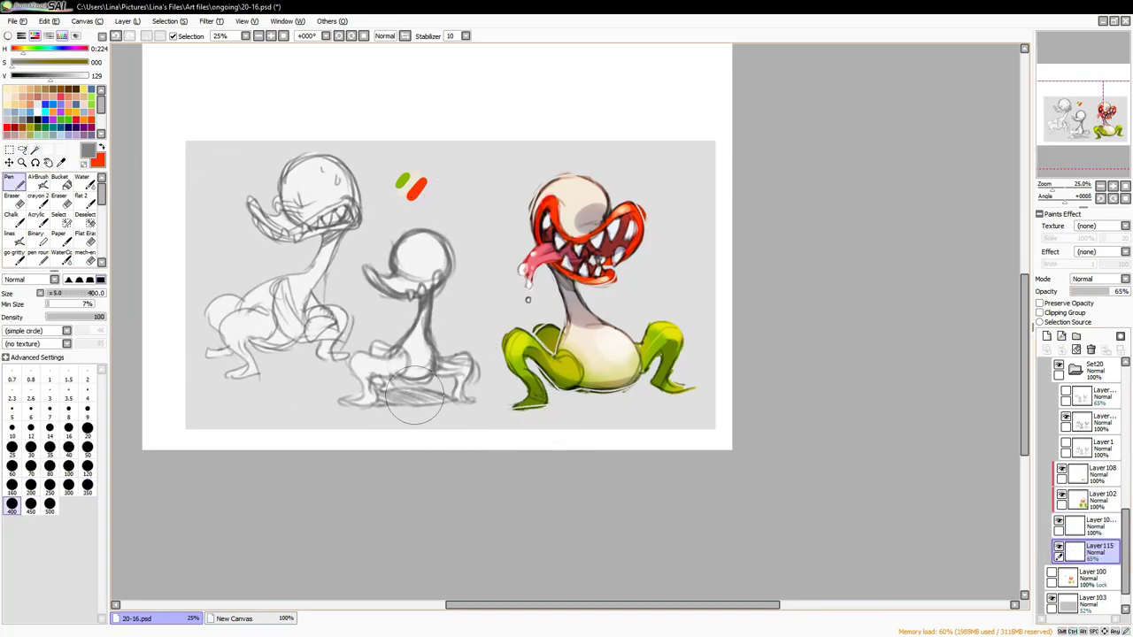
pyautogui.click(1060, 547)
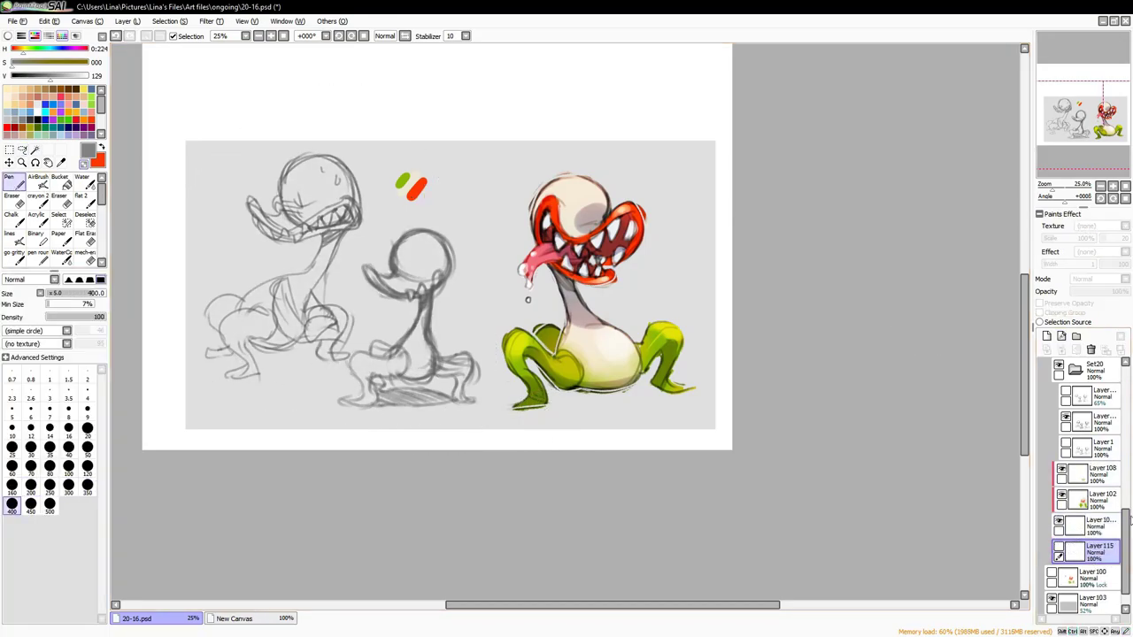
# Round off the corners of the grey backdrop on Layer103 with Chalk at size 100
pyautogui.scroll(3, 1129, 504)
pyautogui.click(1089, 575)
pyautogui.press('c')
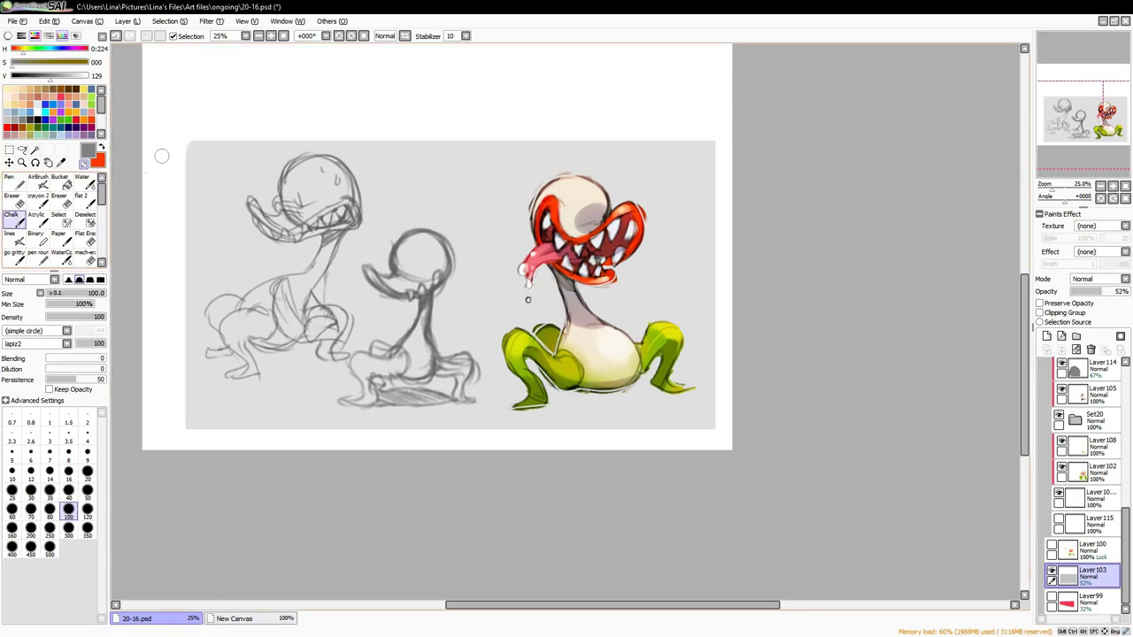
pyautogui.press('h')
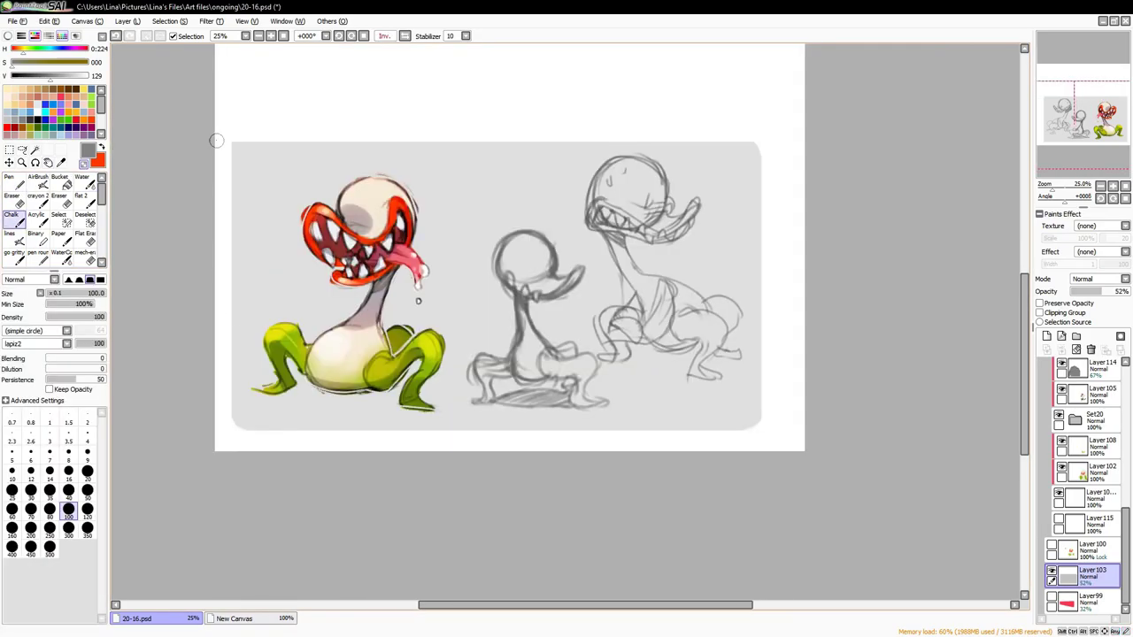
pyautogui.press('h')
# Show the signature layer Layer56(3), recolour the signature dark grey and place it beside the third creature's mouth
pyautogui.scroll(-5, 1088, 487)
pyautogui.click(1095, 449)
pyautogui.hotkey('ctrl', 'v')
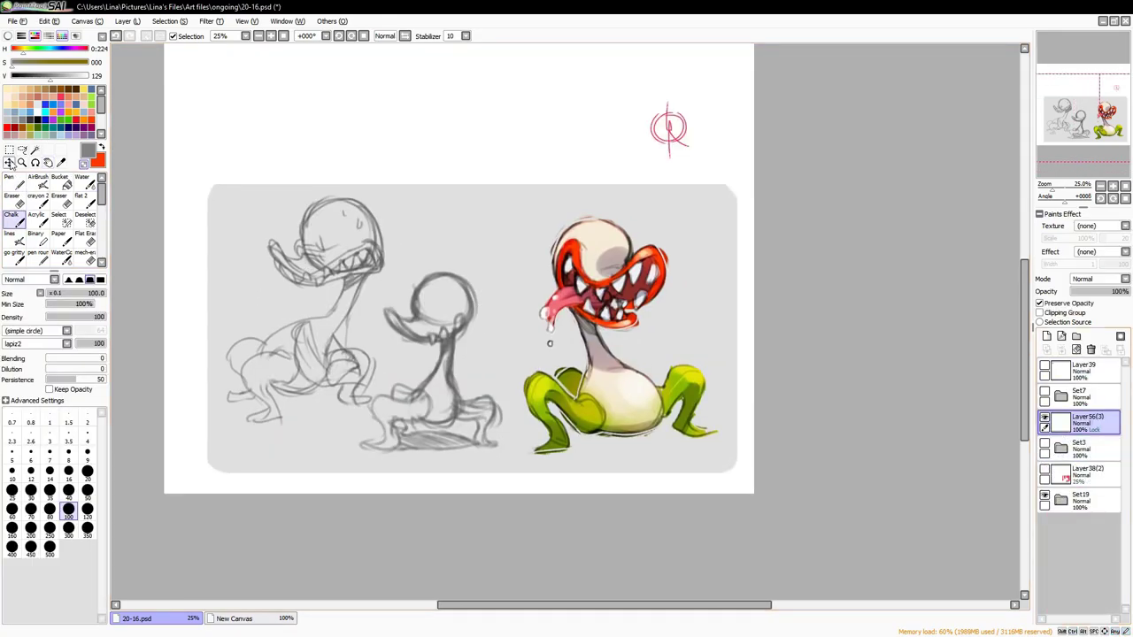
pyautogui.moveTo(660, 134); pyautogui.dragTo(484, 376)
pyautogui.click(29, 134)
pyautogui.press('v')
pyautogui.click(9, 162)
pyautogui.moveTo(119, 141); pyautogui.dragTo(304, 107)
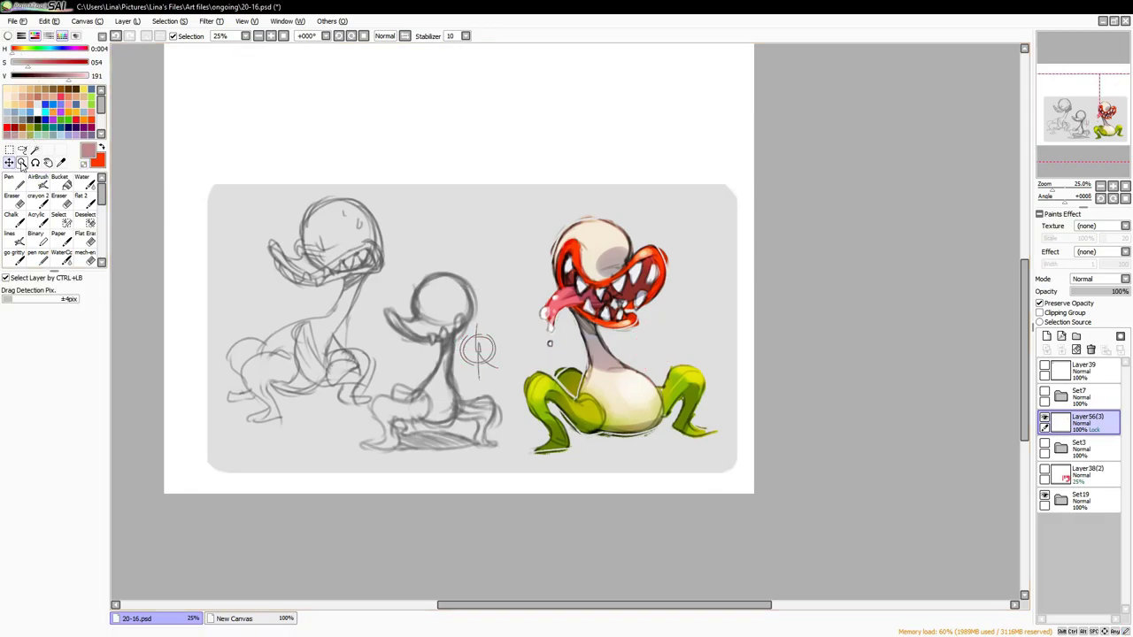
pyautogui.moveTo(238, 226); pyautogui.dragTo(345, 314)
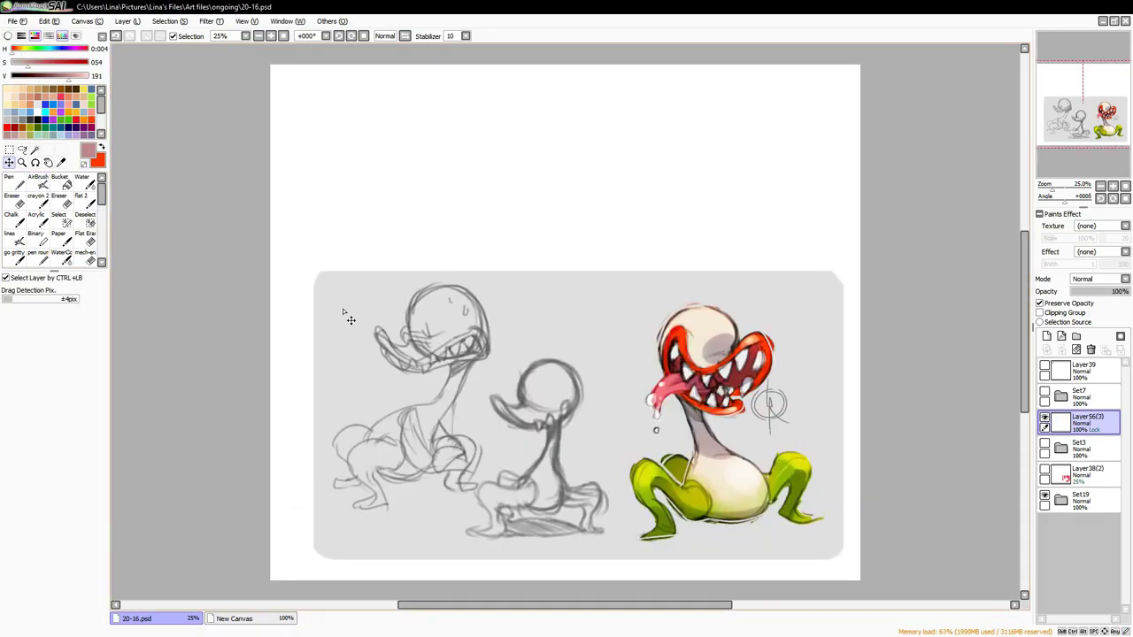
# Paint white drool hanging from the tongue and lip with Chalk at sizes 70 and 60, and shade it blue-grey on a clipped layer at 46%
pyautogui.scroll(1, 351, 319)
pyautogui.scroll(1, 802, 455)
pyautogui.click(40, 109)
pyautogui.press('c')
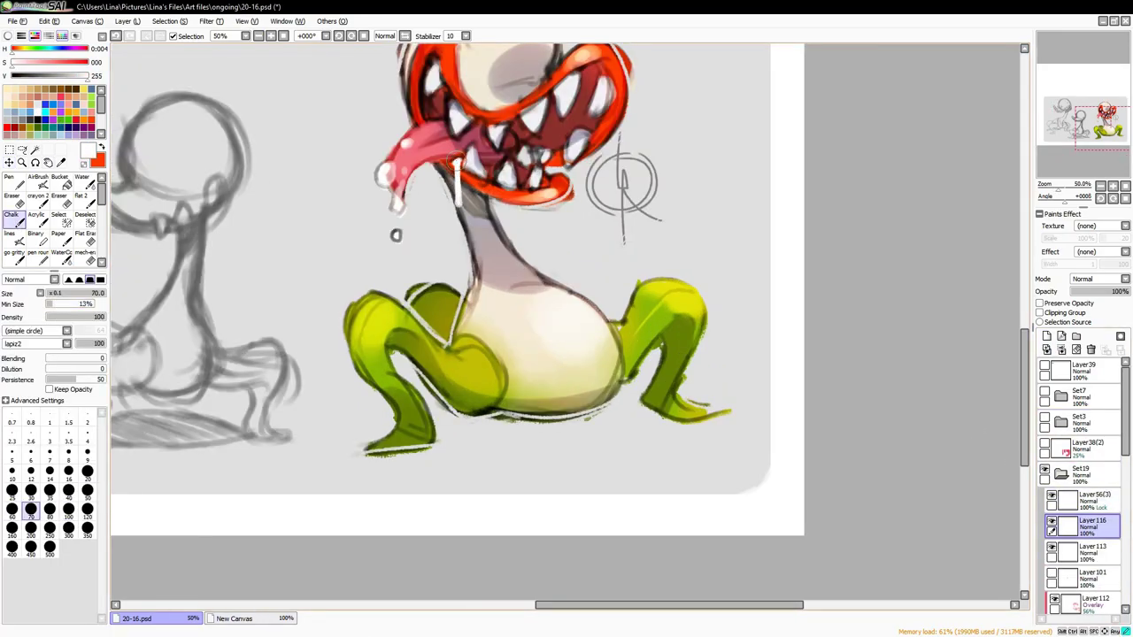
pyautogui.press('h')
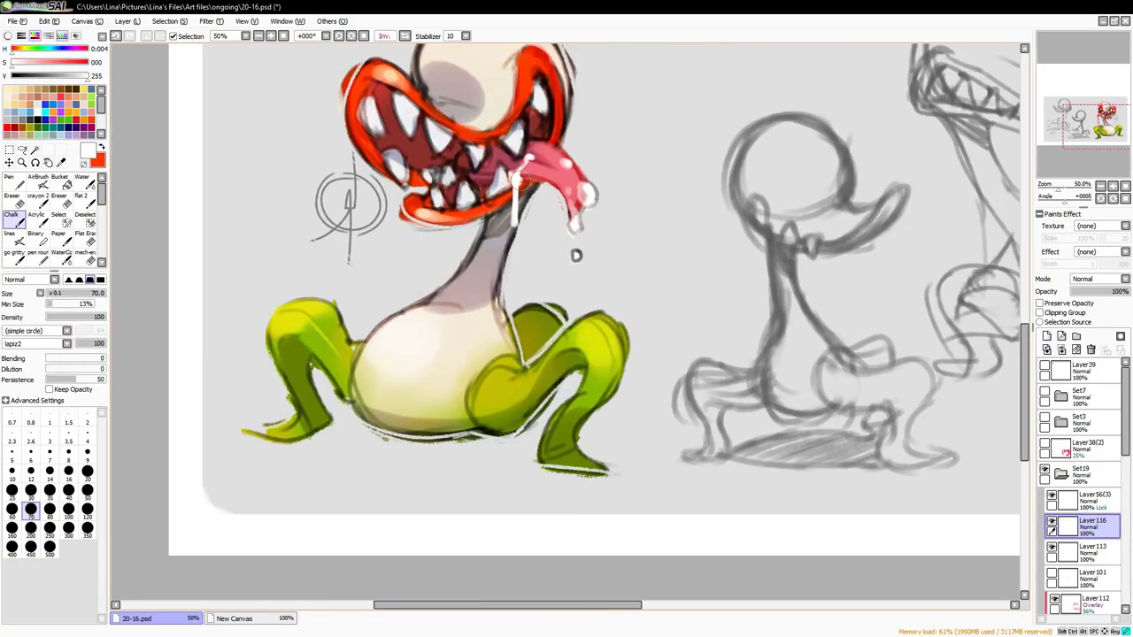
pyautogui.click(271, 36)
pyautogui.press('h')
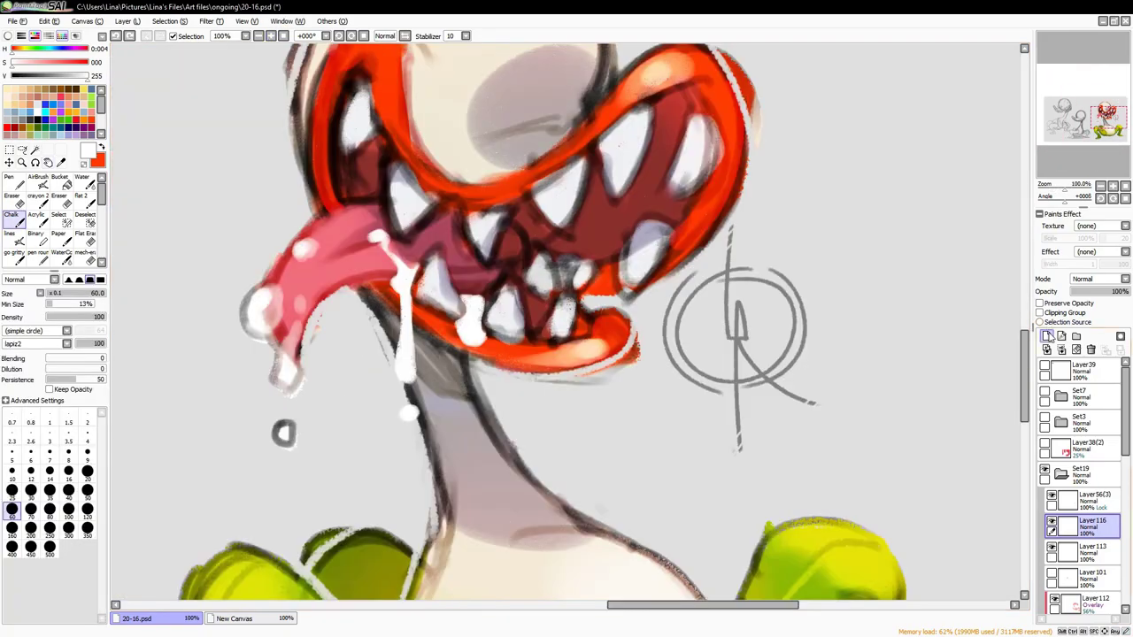
pyautogui.moveTo(84, 304); pyautogui.dragTo(106, 309)
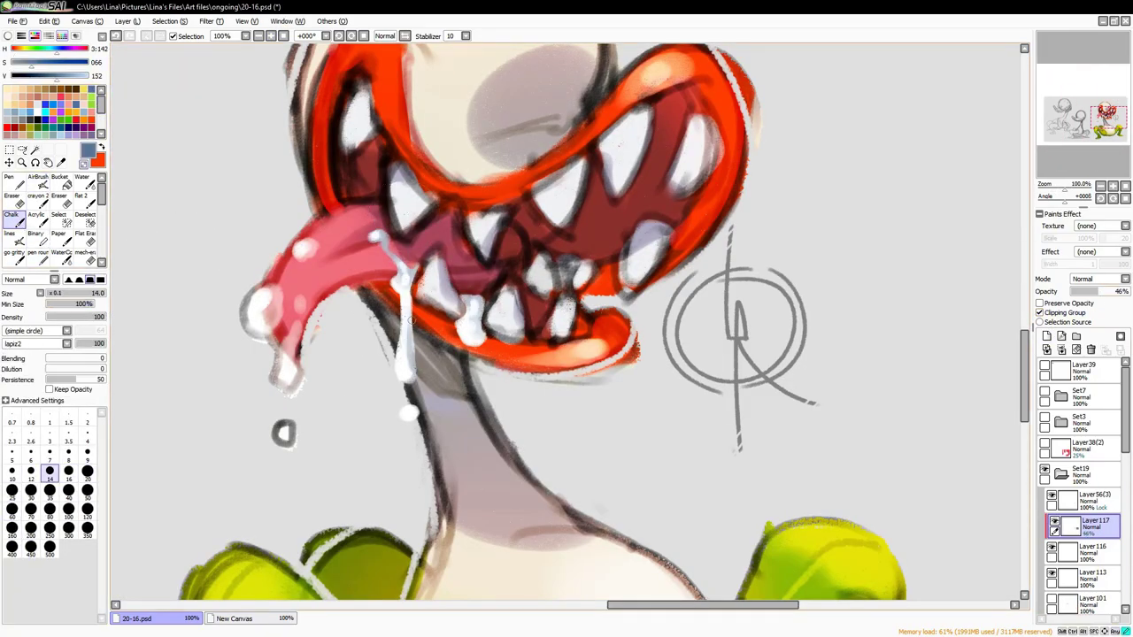
# Fill the third creature's lower teeth with near-white on the colour layer Layer102 using the Pen
pyautogui.press('-')
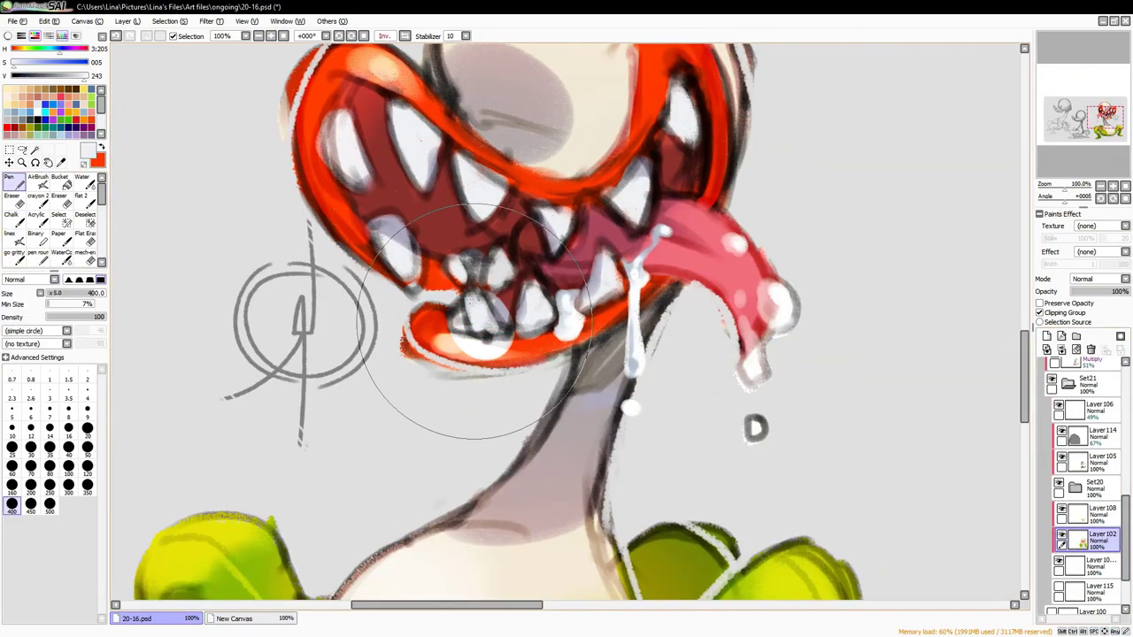
pyautogui.press('-')
pyautogui.press('-')
pyautogui.press('-')
pyautogui.press('h')
pyautogui.press('c')
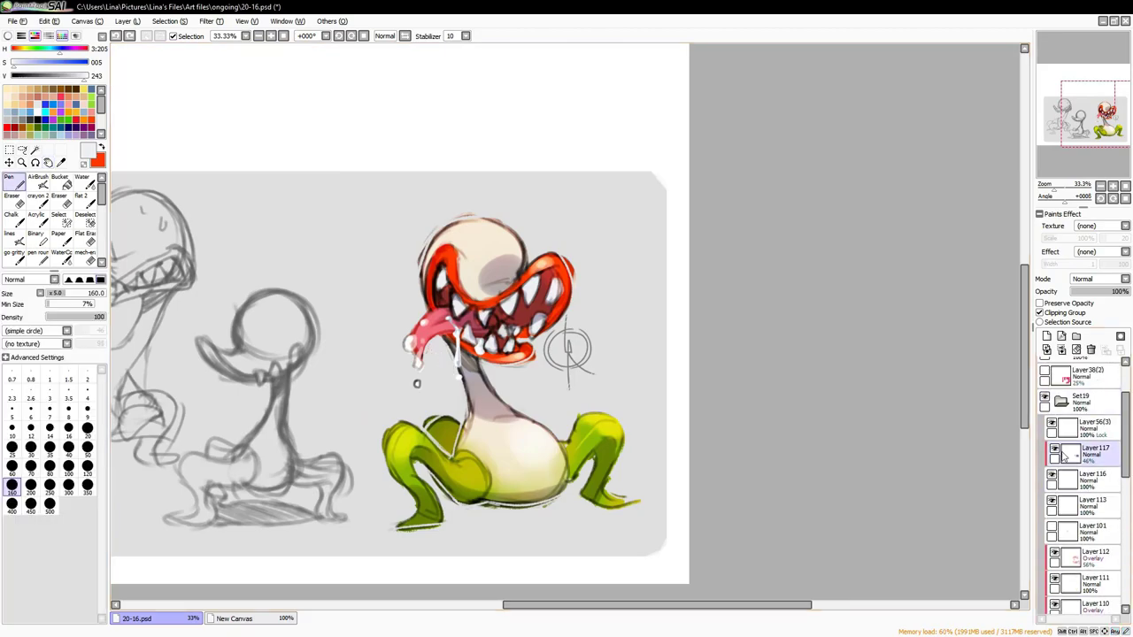
# Add a layer above Layer113 and dab white highlights on the third creature's head, lips and knees with Chalk at sizes 80 to 160
pyautogui.press('[')
pyautogui.keyDown('alt'); pyautogui.click(498, 234); pyautogui.keyUp('alt')
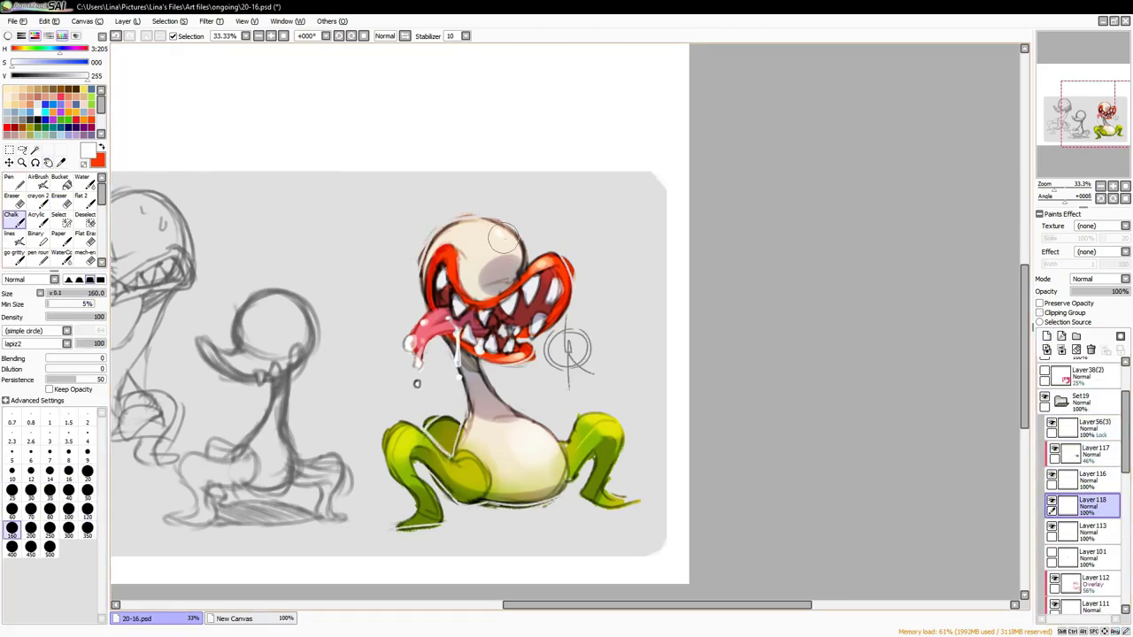
pyautogui.press(']')
pyautogui.press(']')
pyautogui.press('h')
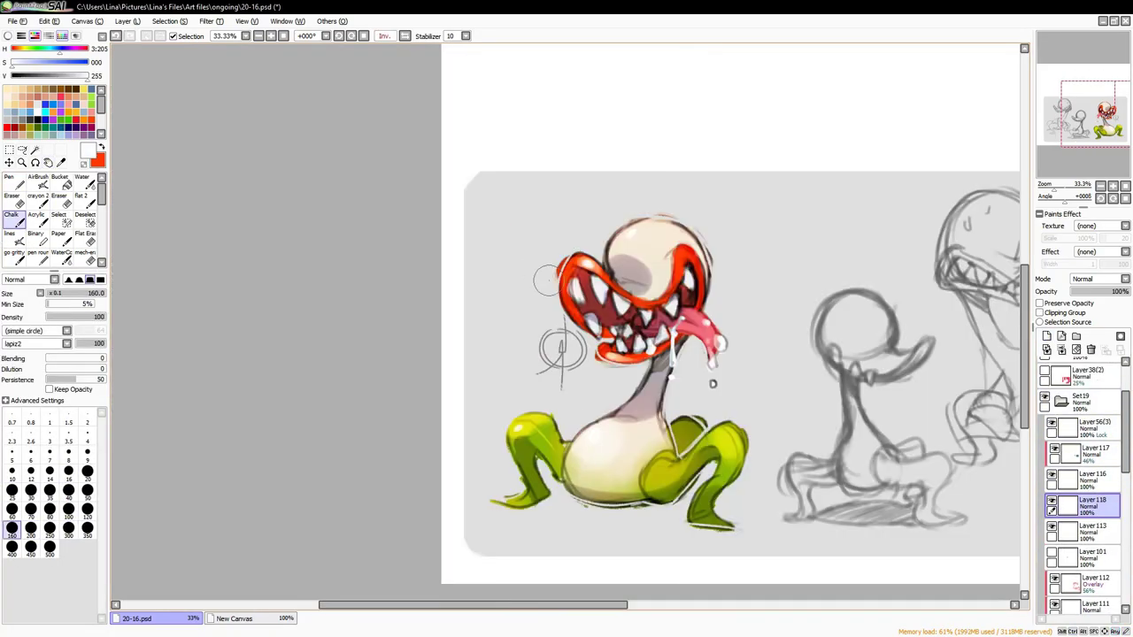
pyautogui.press('h')
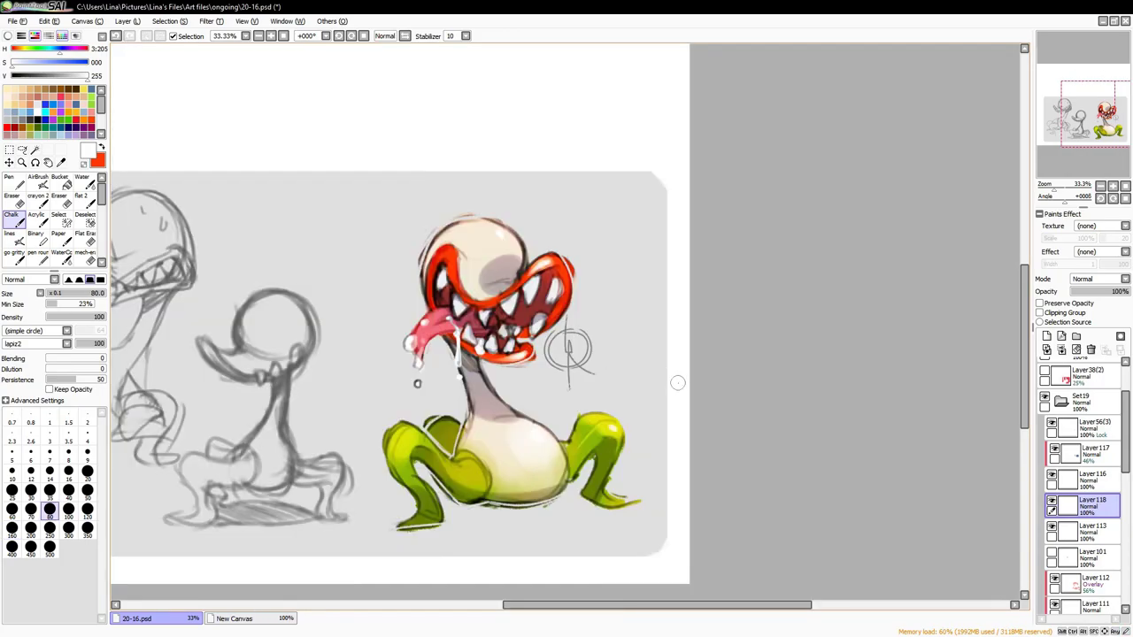
pyautogui.press('h')
pyautogui.press(']')
pyautogui.press(']')
pyautogui.press(']')
pyautogui.press('h')
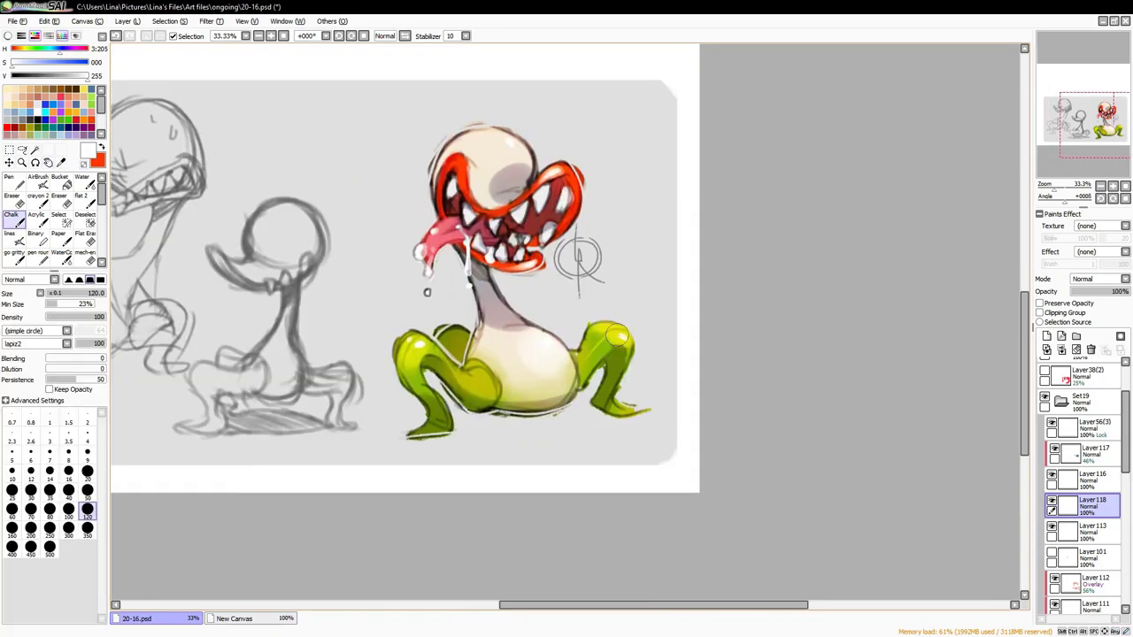